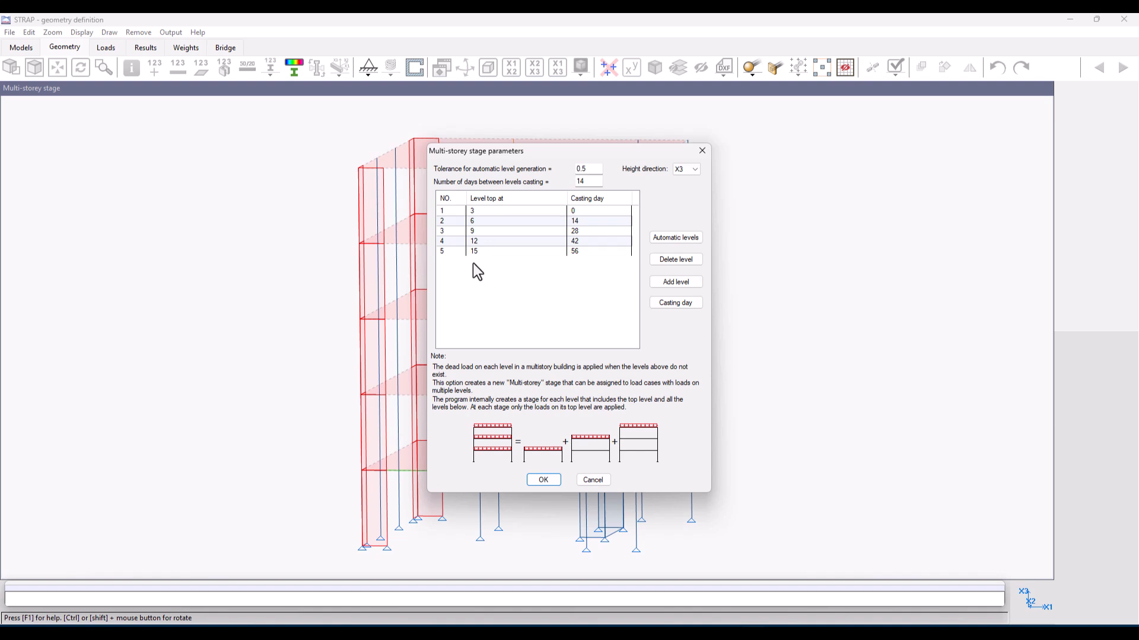
Step: Accept the multi-storey stage parameters with 14 days between level castings and inspect the rendered building from a rotated view
click(542, 481)
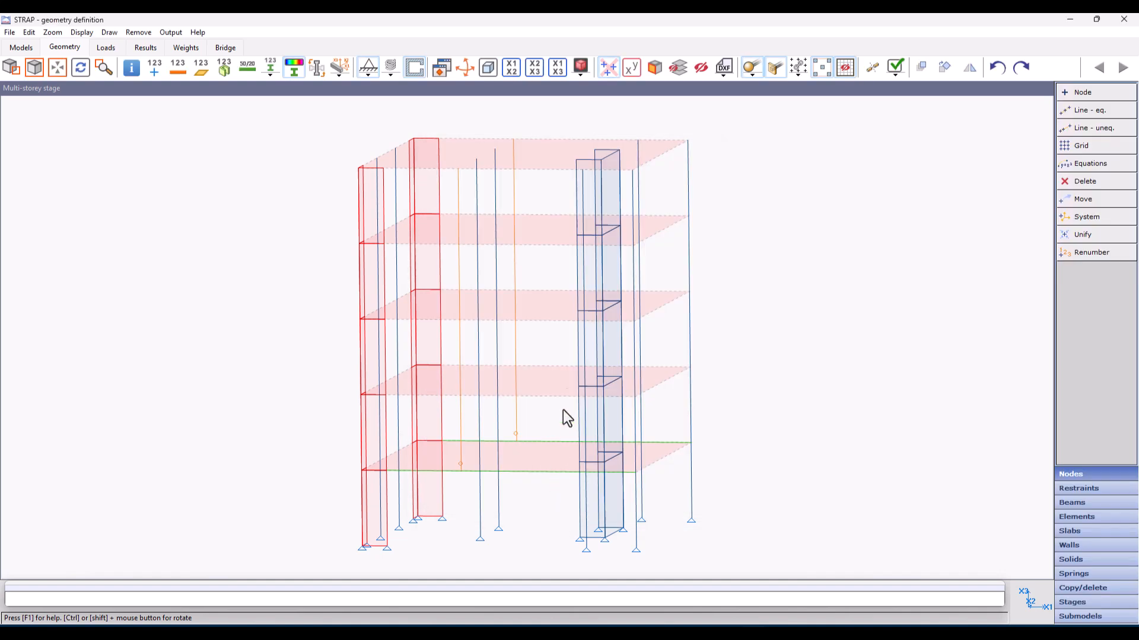
click(578, 66)
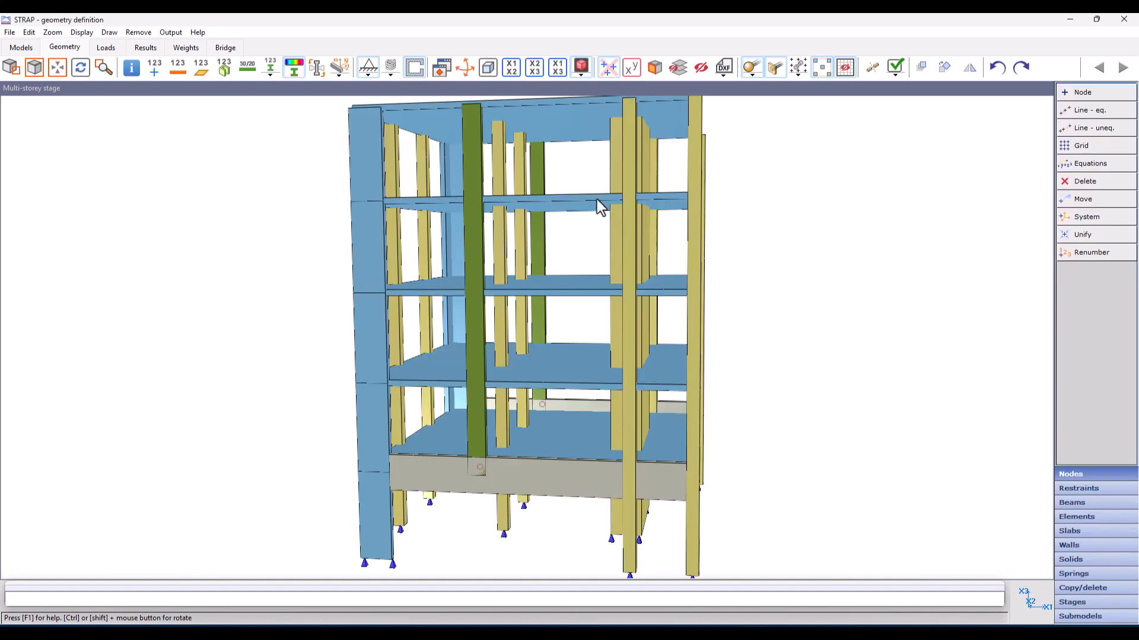
ctrl+drag(614, 328, 551, 444)
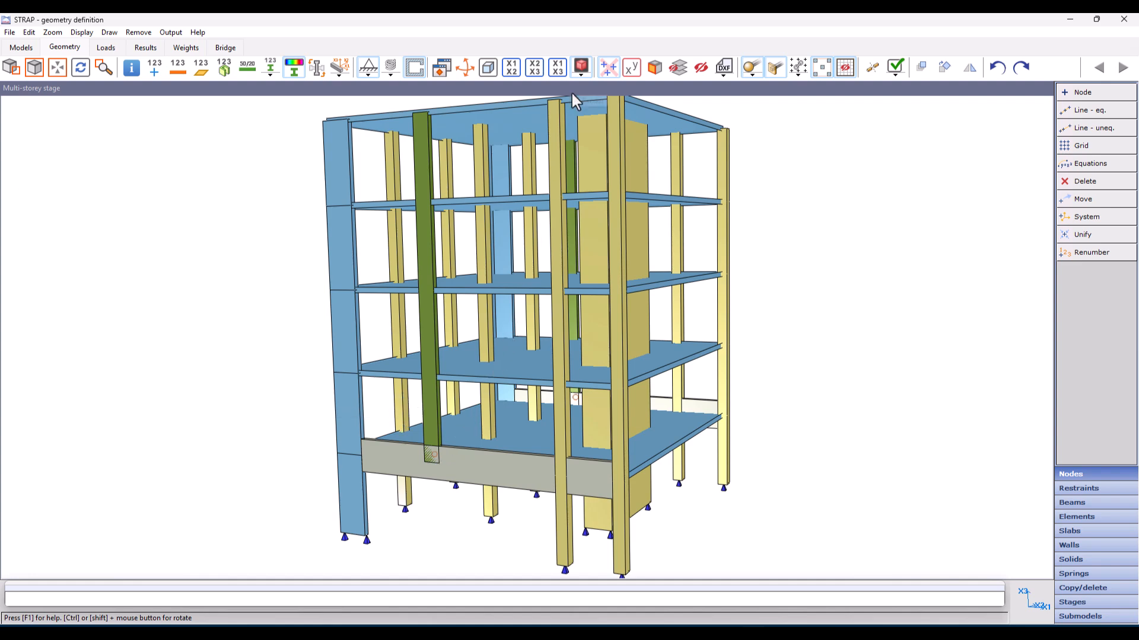
click(580, 64)
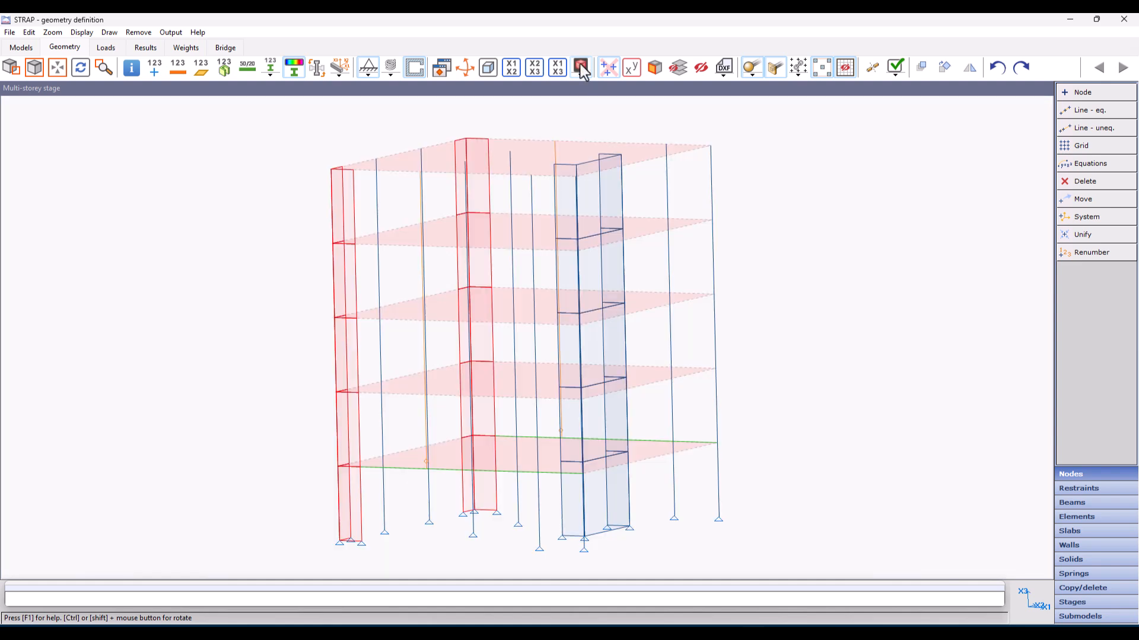
Step: Review the existing load cases and assign the Multi-storey stage to load case 2, "Loads on multy-storey stage"
click(103, 47)
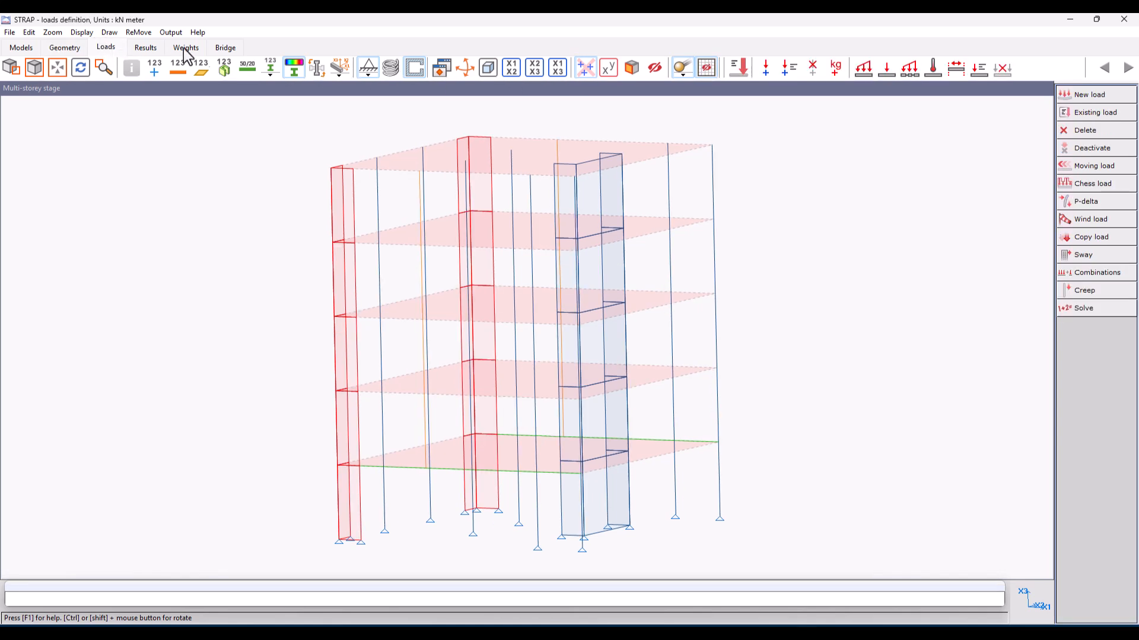
click(1088, 113)
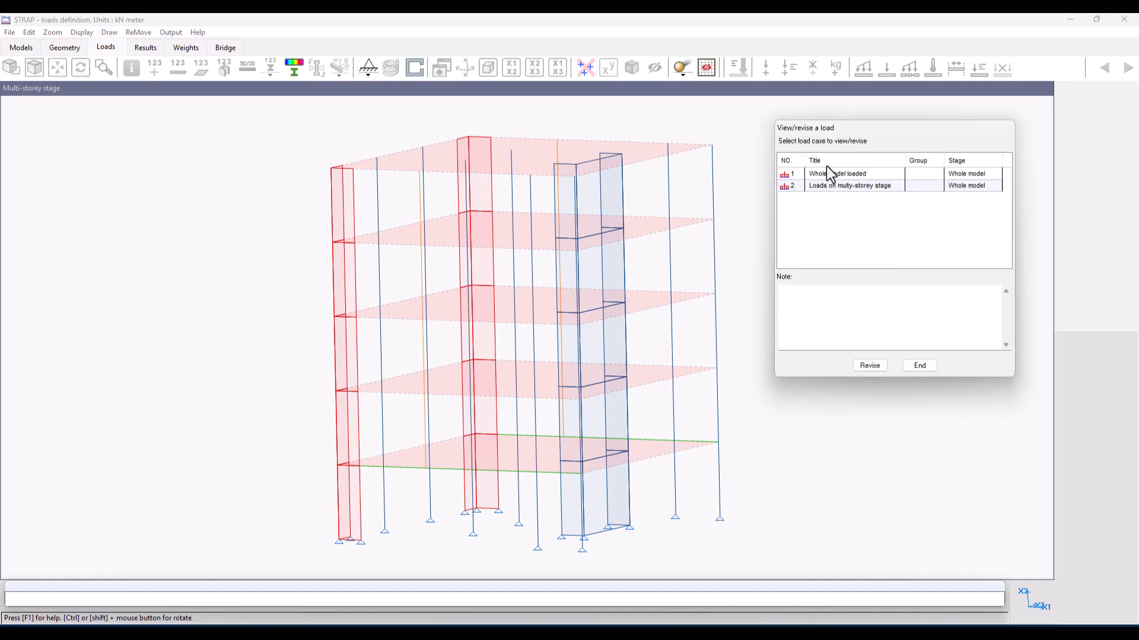
click(800, 174)
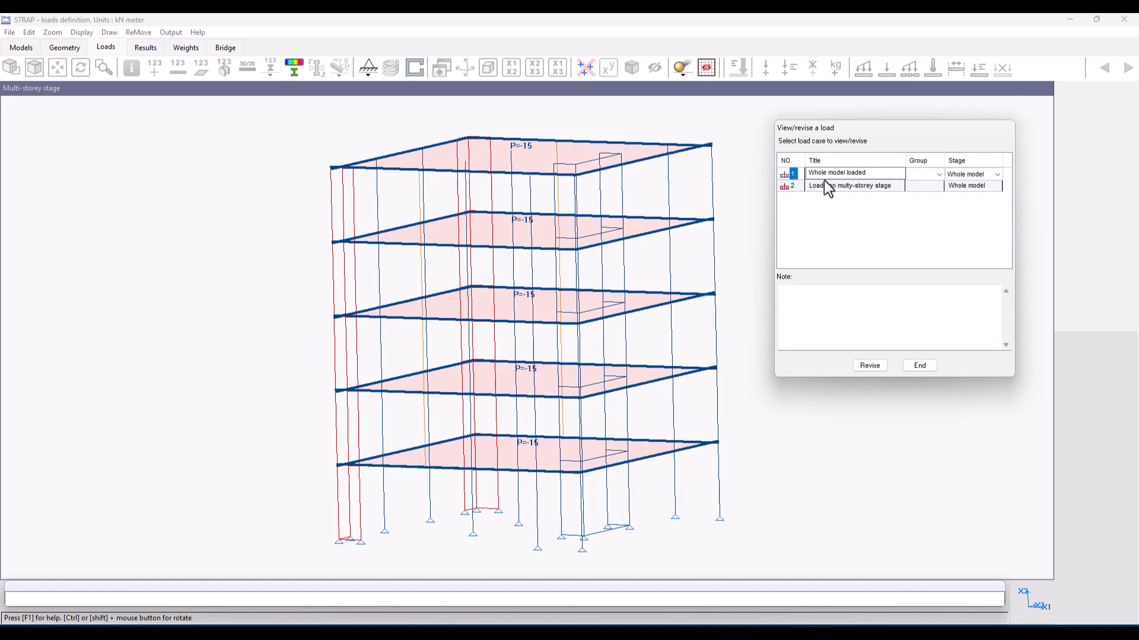
click(966, 188)
click(967, 188)
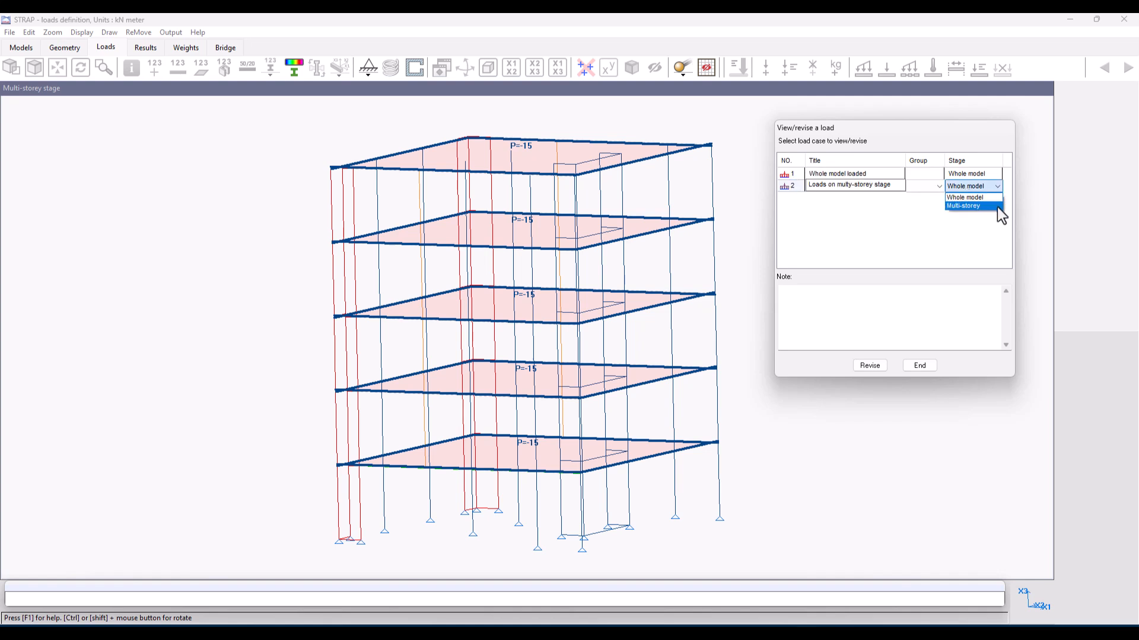
click(997, 207)
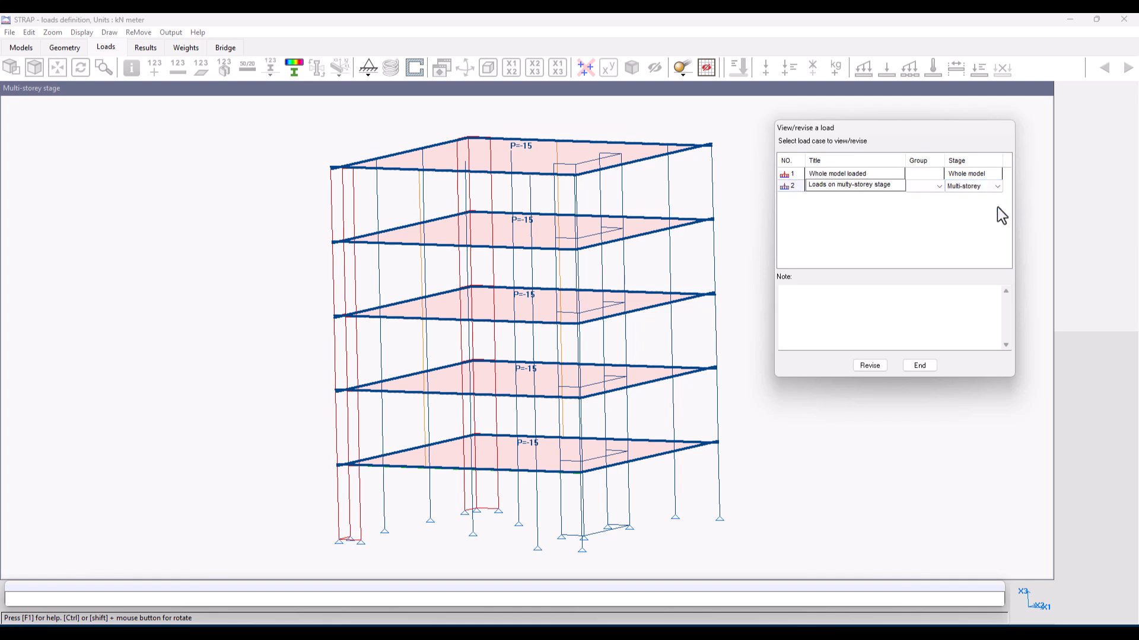
click(919, 365)
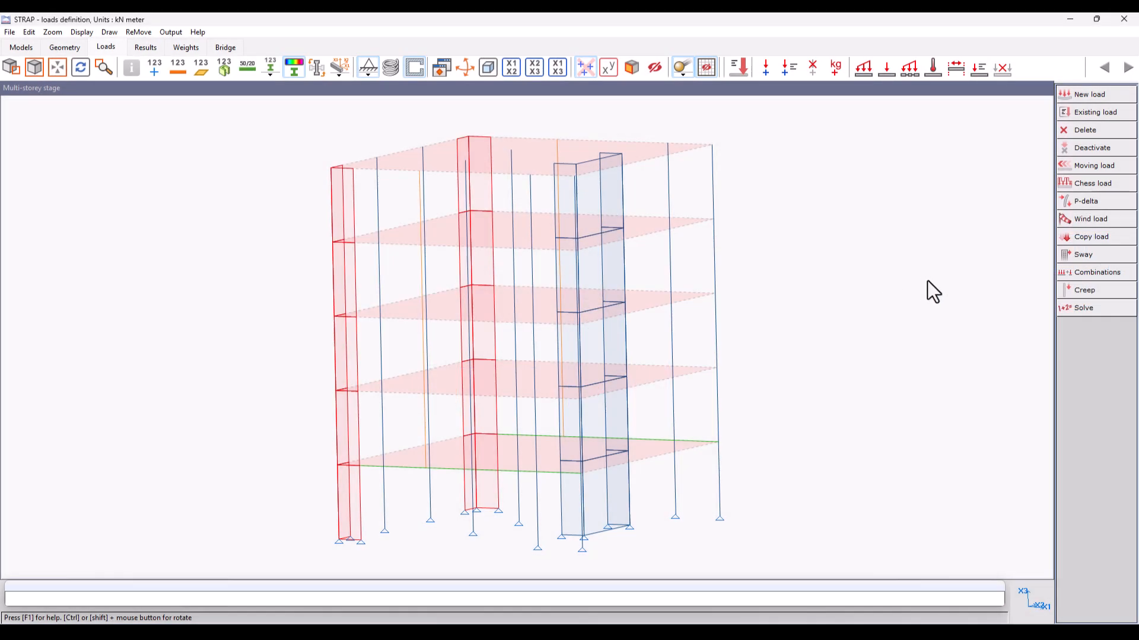
Step: Solve the model and draw the M2 beam result diagram for load case 1, "Whole model loaded"
click(1072, 306)
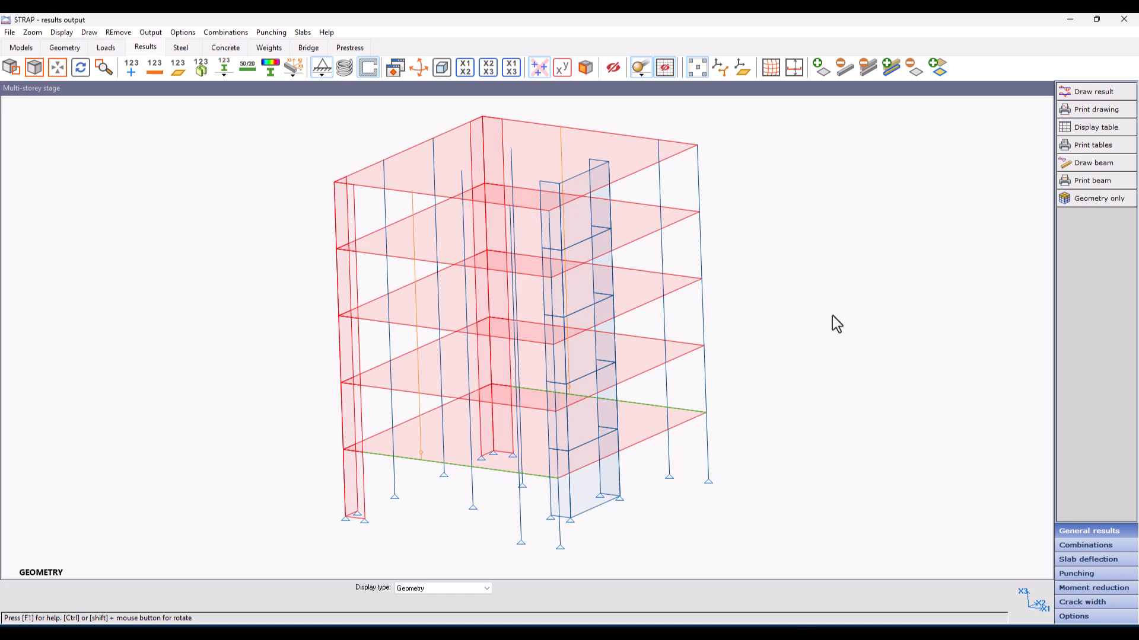
click(1083, 95)
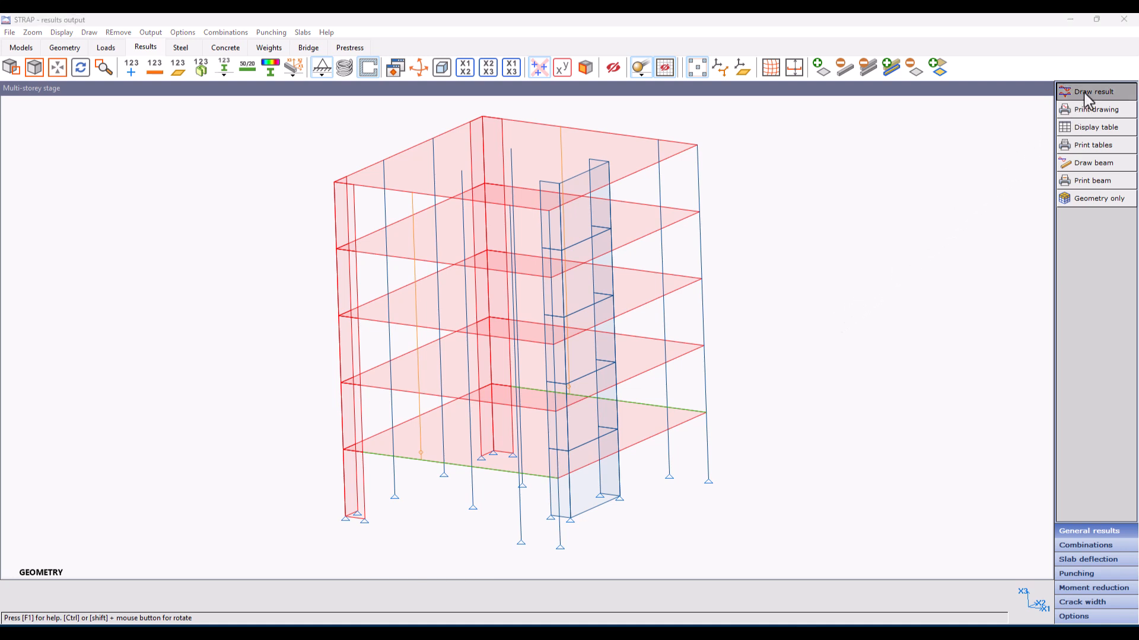
click(568, 232)
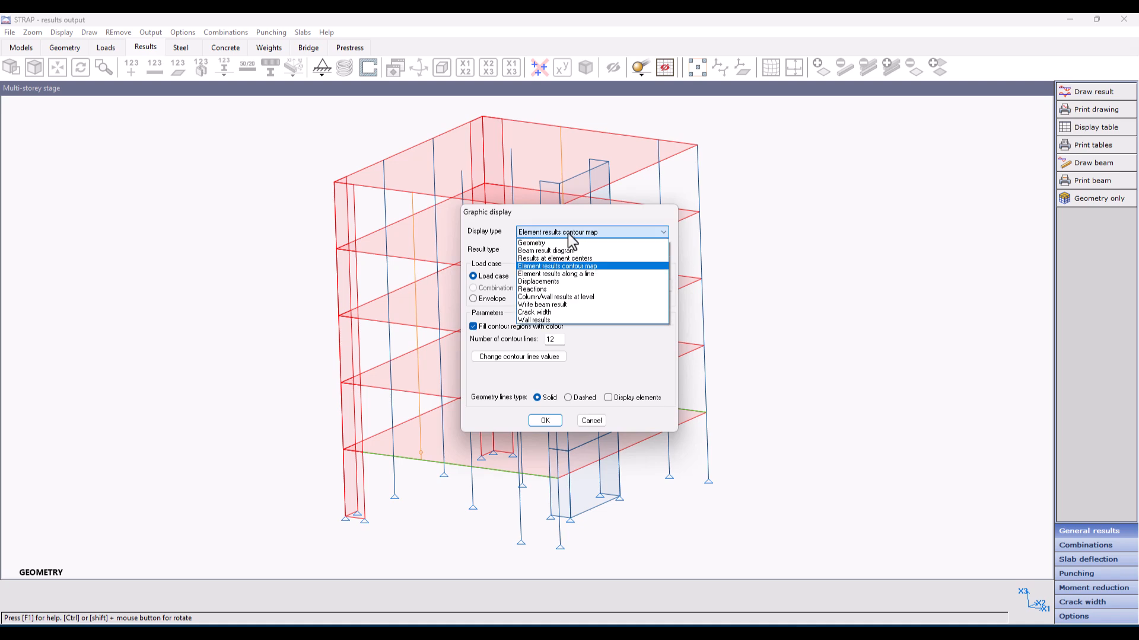
click(567, 250)
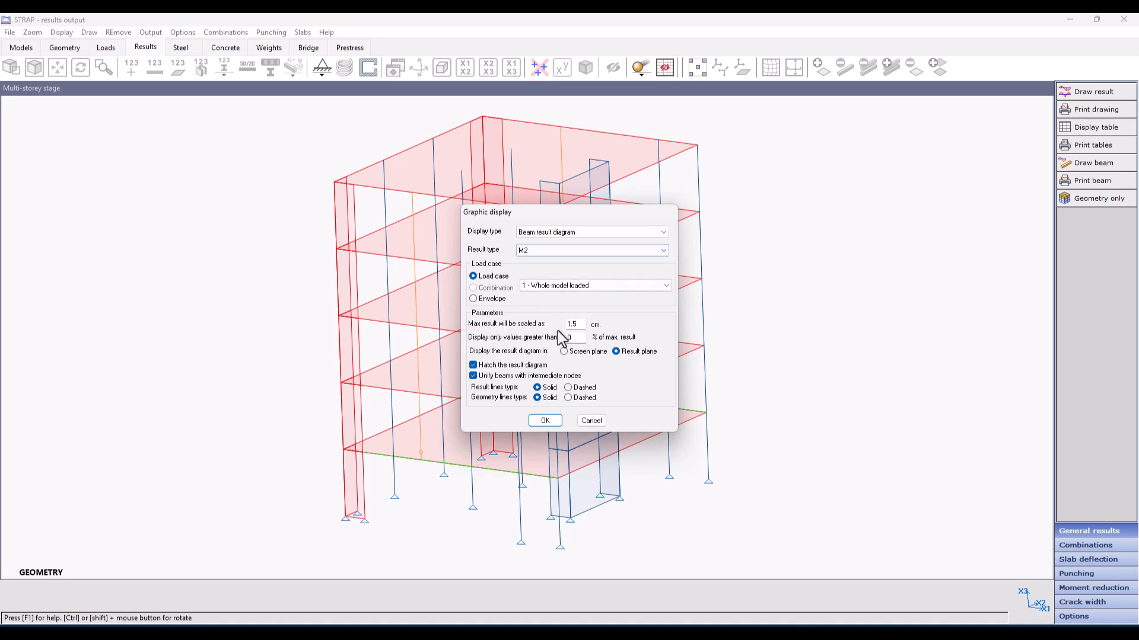
click(545, 420)
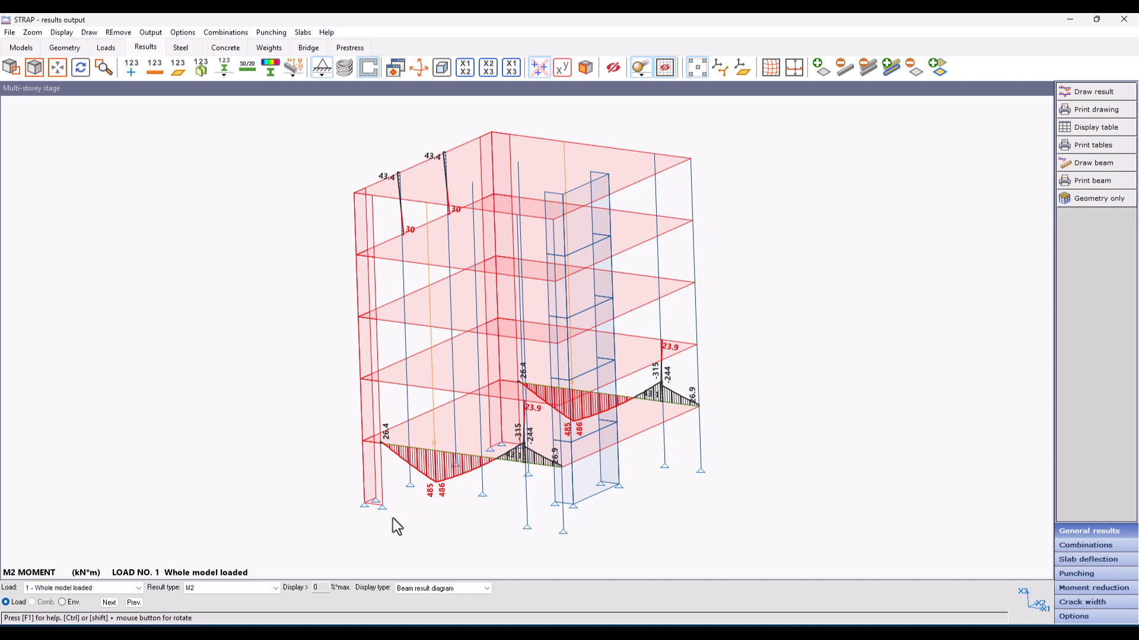
Step: Show the M2 diagram for load case 2 and check the node displacements at the top of the front hanging column
click(109, 605)
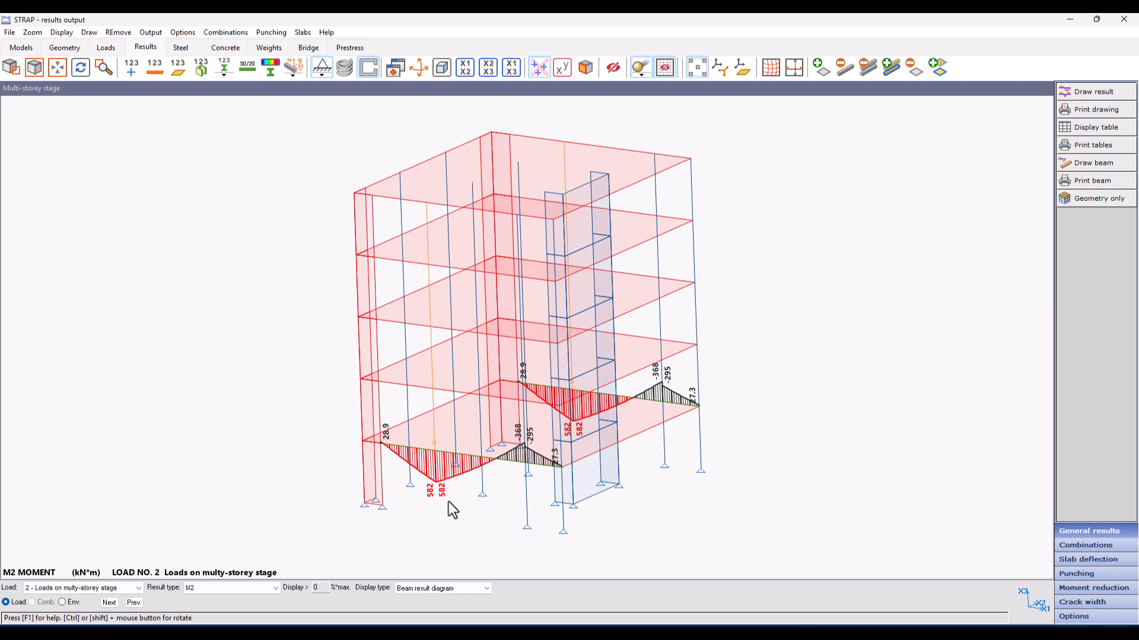
right_click(427, 204)
click(452, 172)
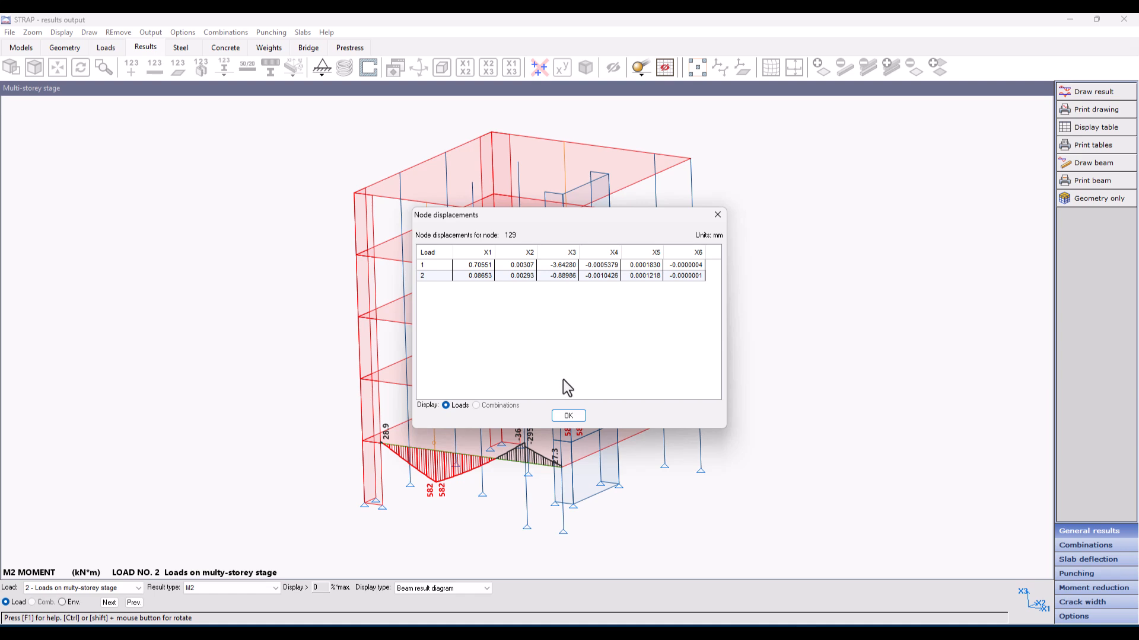
click(568, 416)
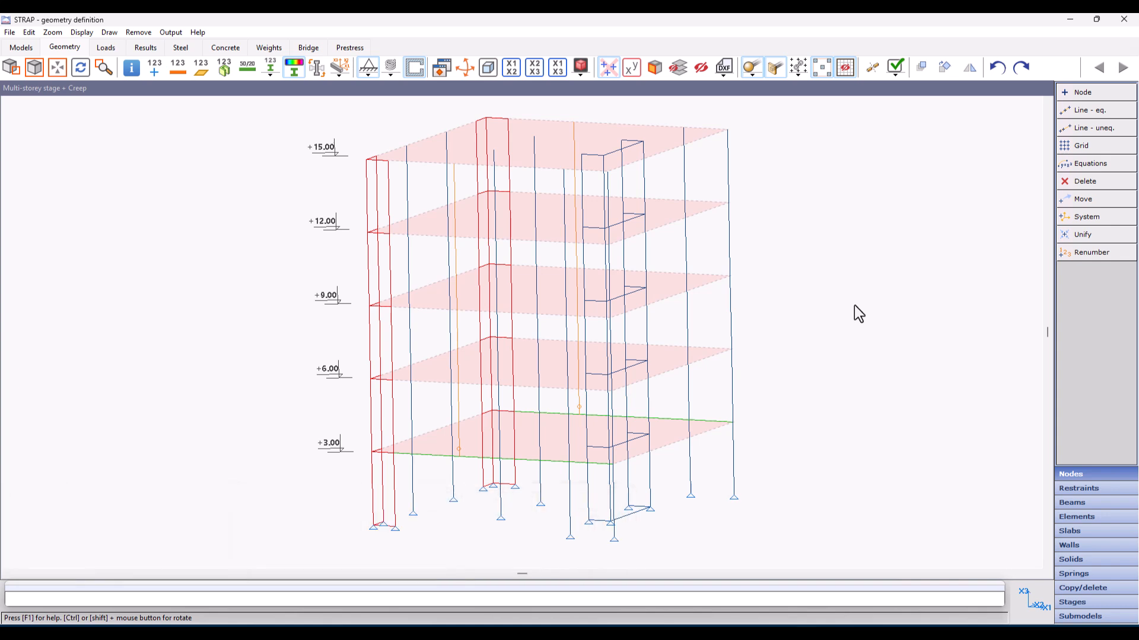
Step: Review the level heights and casting days of the multi-storey stage in the creep model
click(1102, 604)
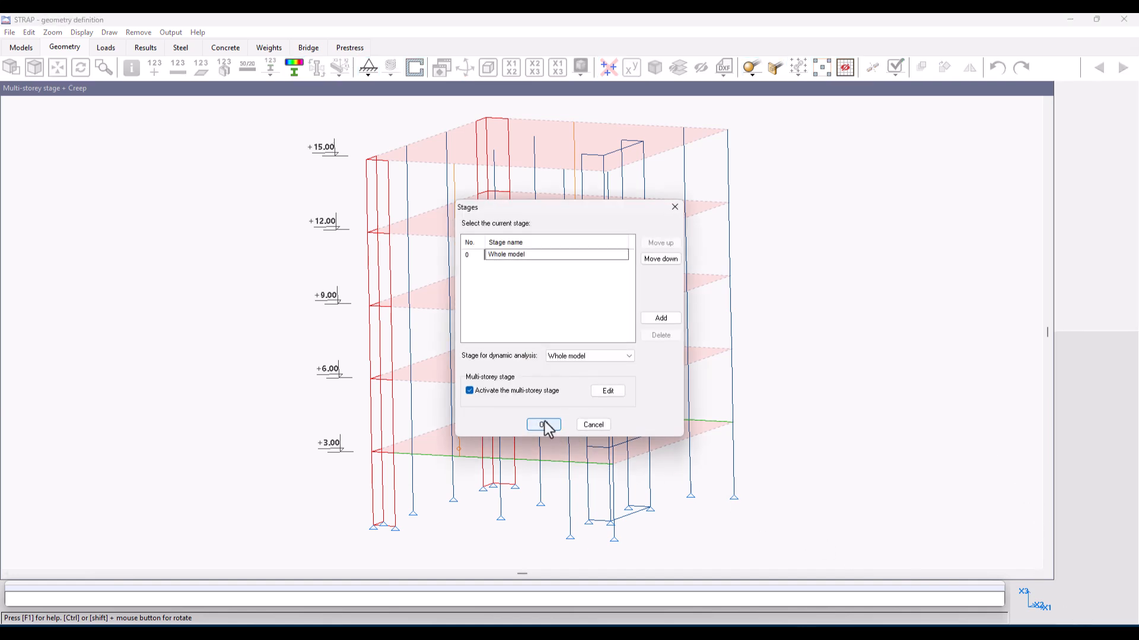
click(606, 391)
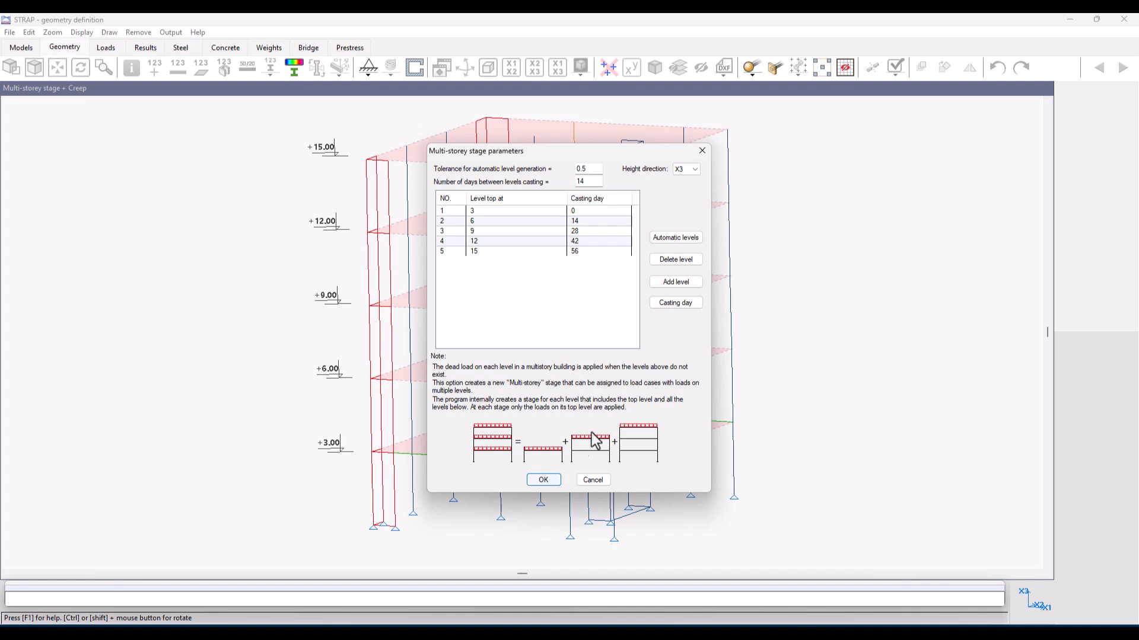
click(543, 480)
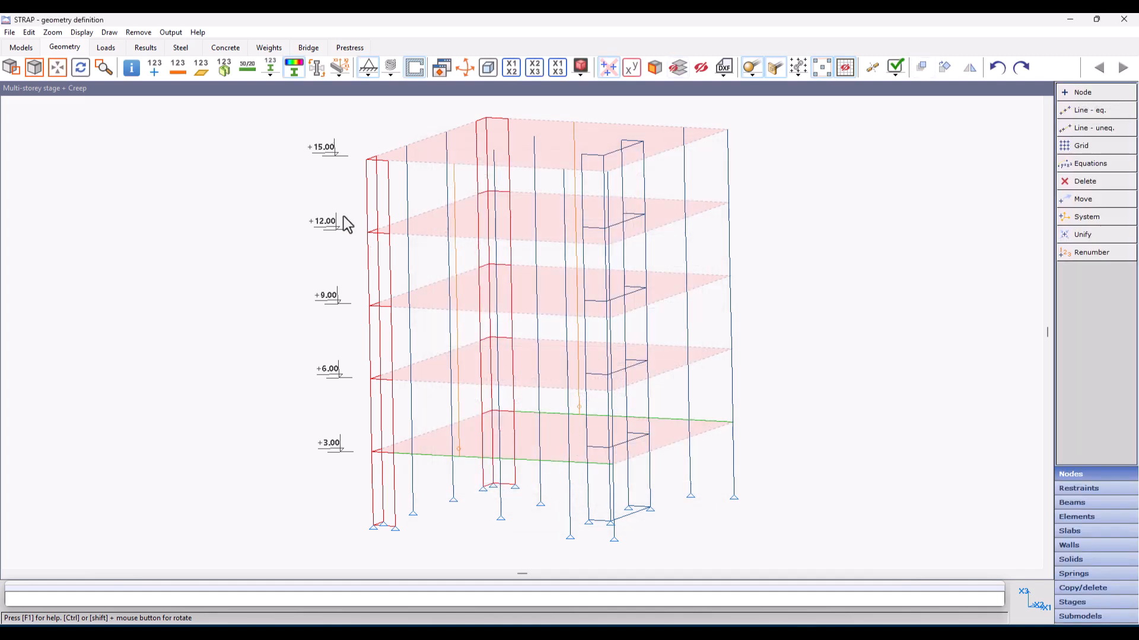
Step: Add creep to load case 3, "Loads on multy-storey stage + Creep", with t start 10, t creep 0 and humidity 70%
click(106, 48)
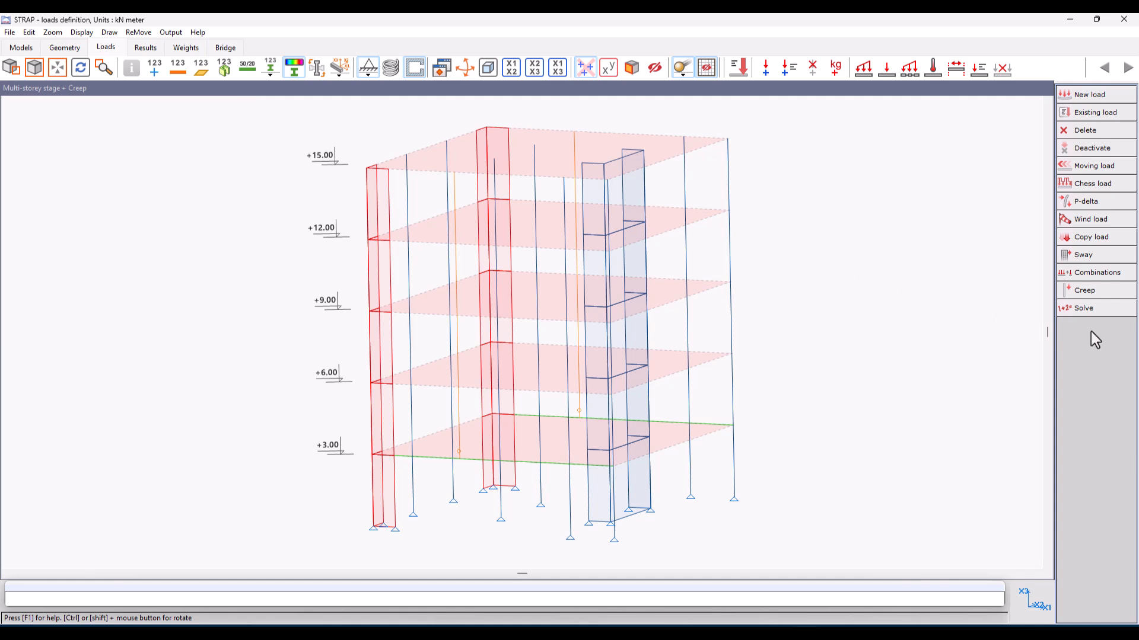
click(1117, 291)
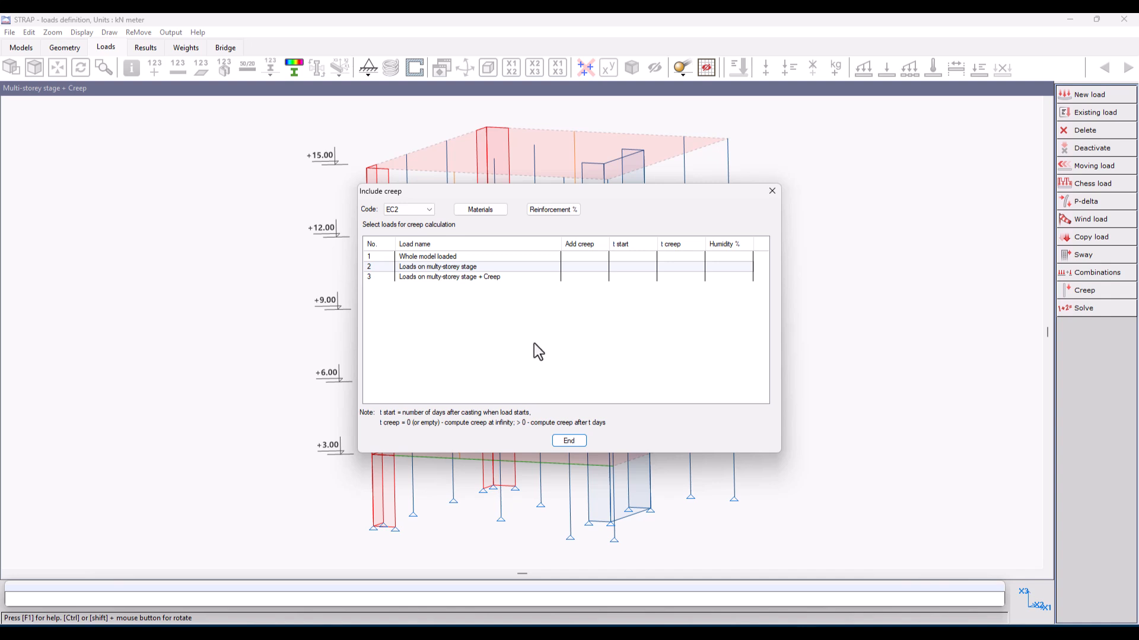
click(382, 281)
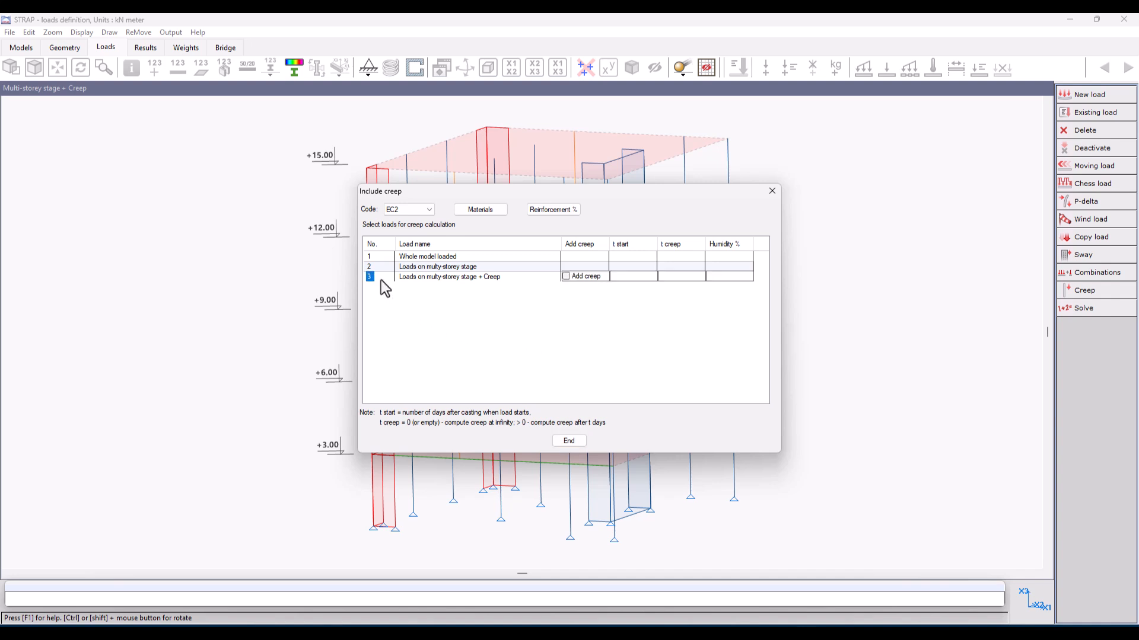
click(566, 276)
click(641, 277)
text(10)
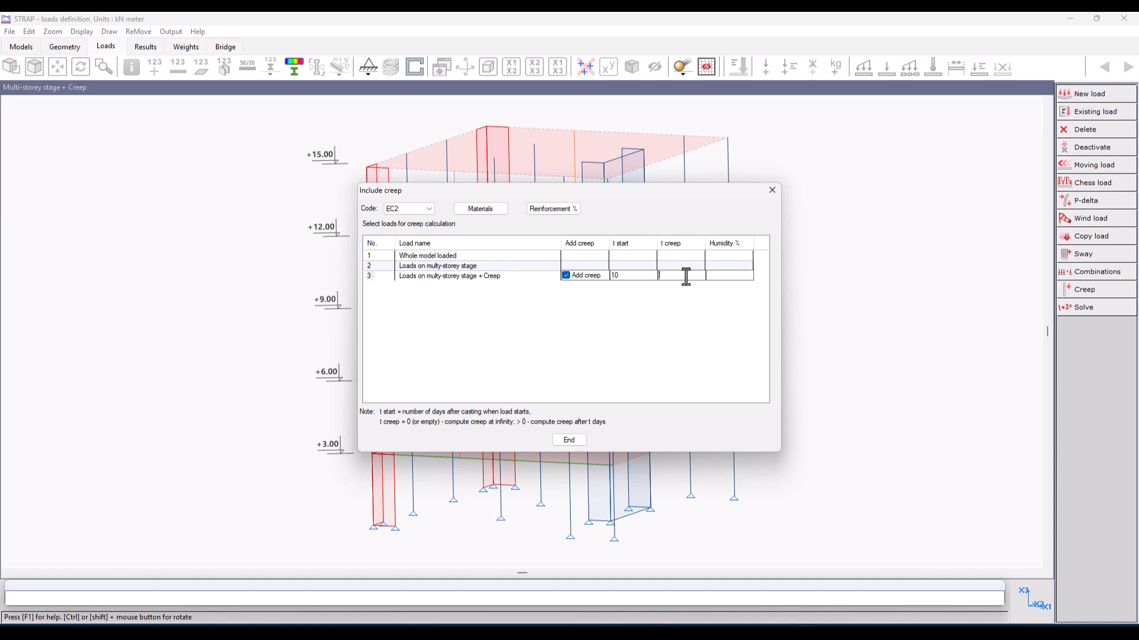
text(070)
Step: Use the EC2 creep code and keep the CONC material at fc 50 MPa with Normal hardening speed
click(427, 210)
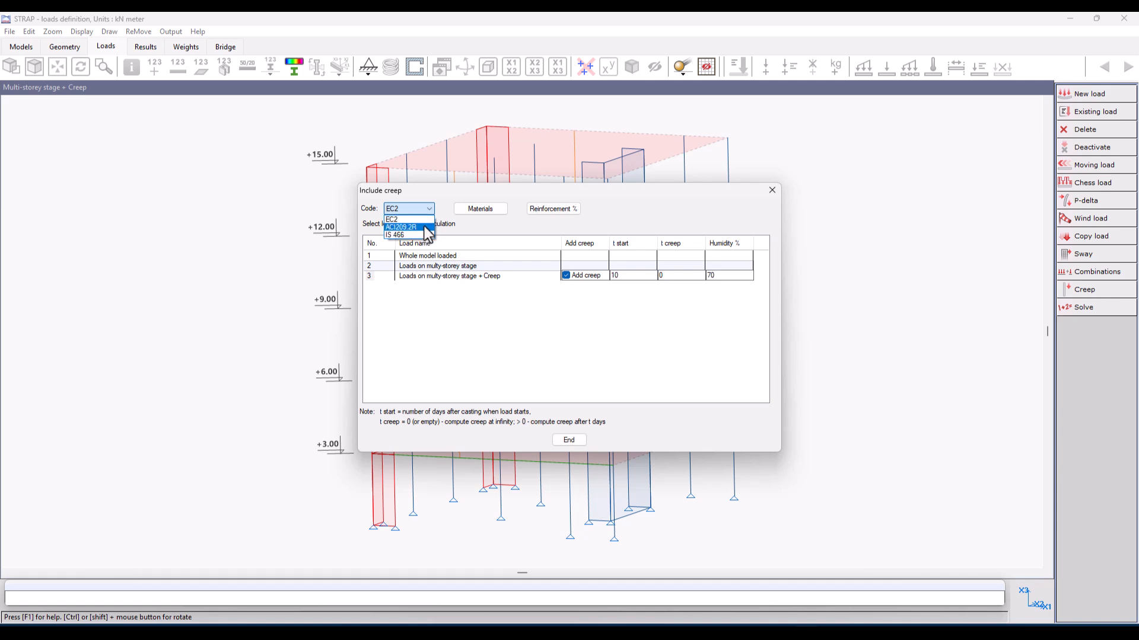
click(427, 220)
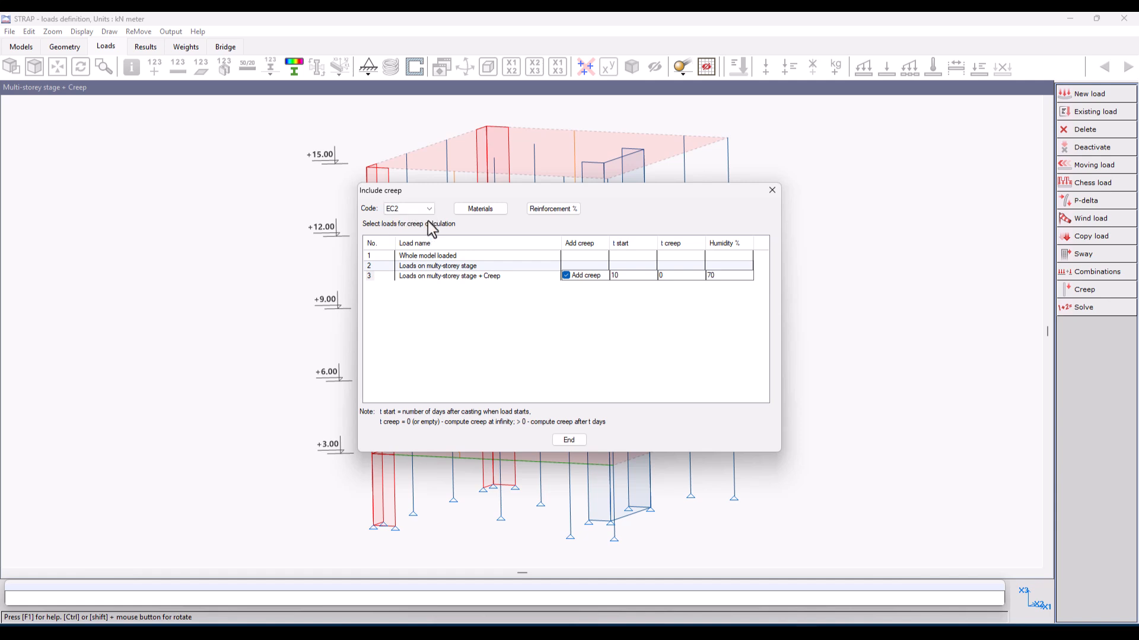
click(486, 211)
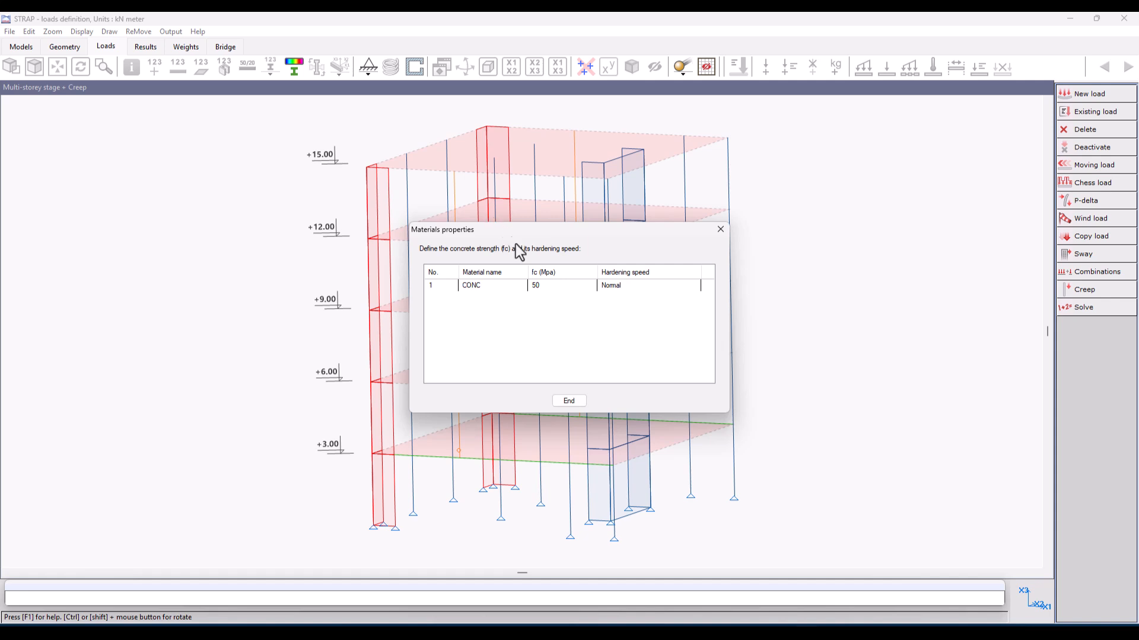
click(657, 289)
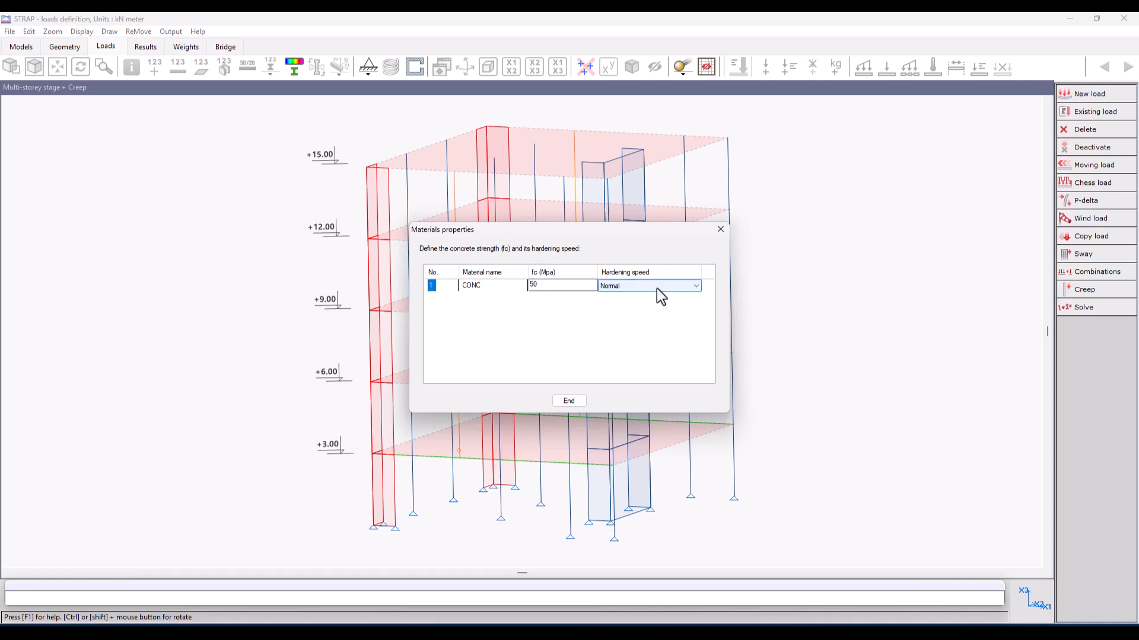
click(657, 288)
click(580, 402)
Step: Accept reinforcement percentages of 1% for columns and 0.5% for beams, walls and elements, and finish the creep definition
click(551, 211)
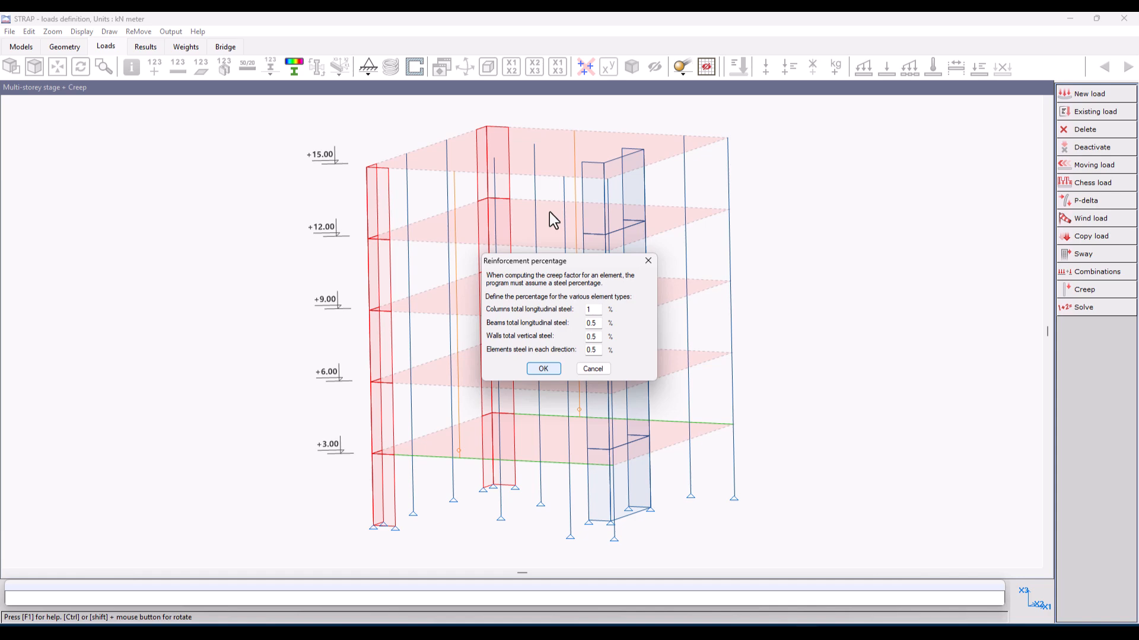
key(Return)
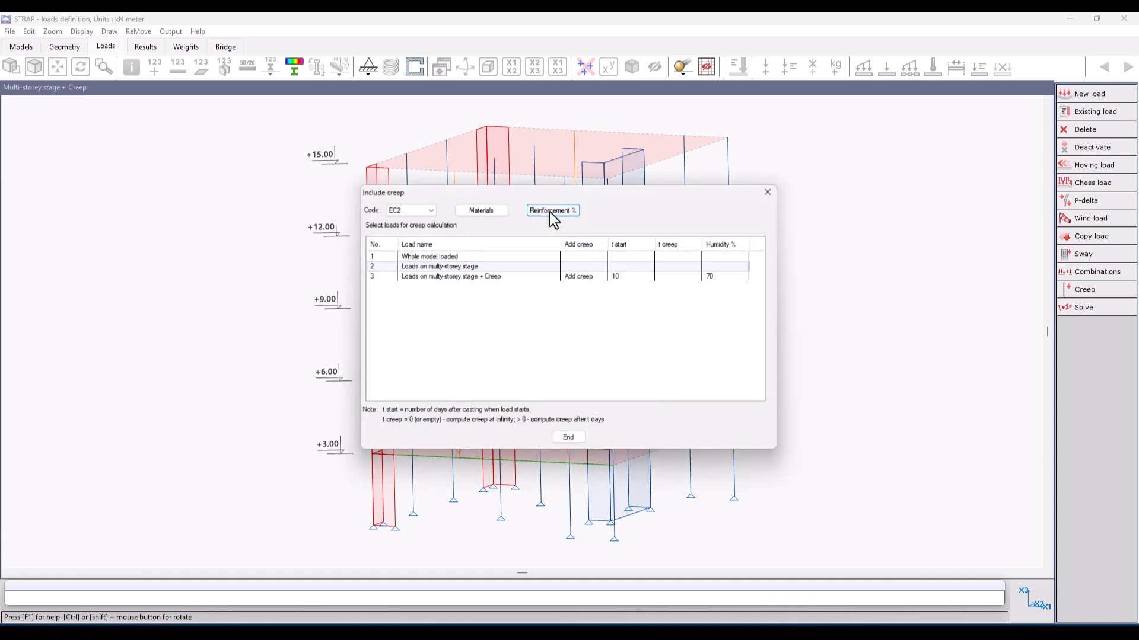
click(564, 441)
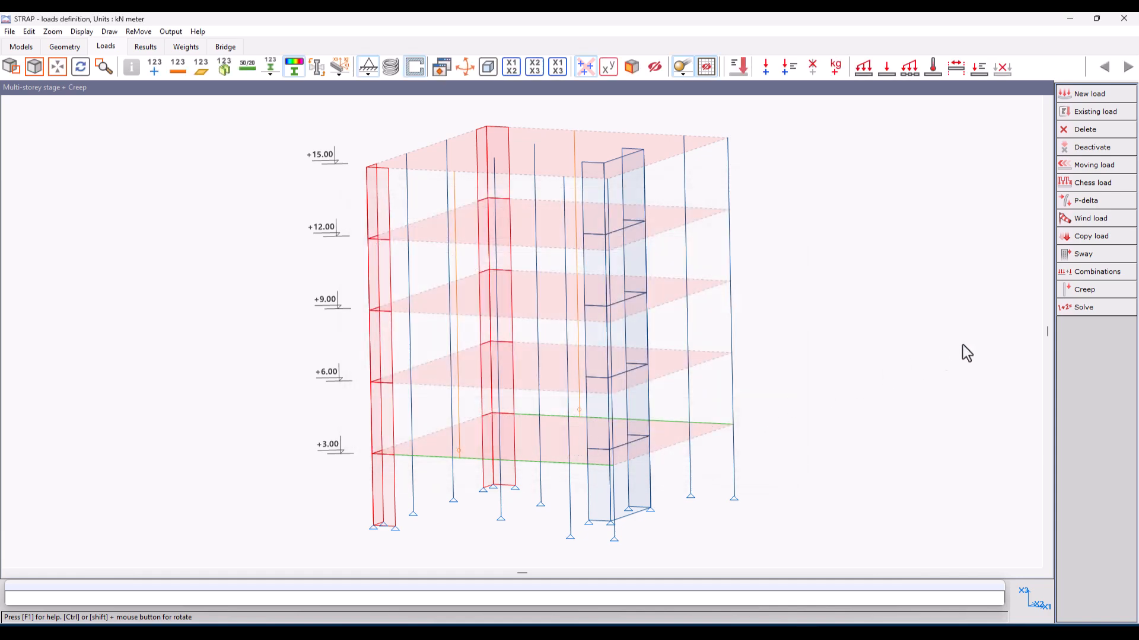
Step: Solve the model with creep and display the creep factors result table sorted by loads
click(1085, 307)
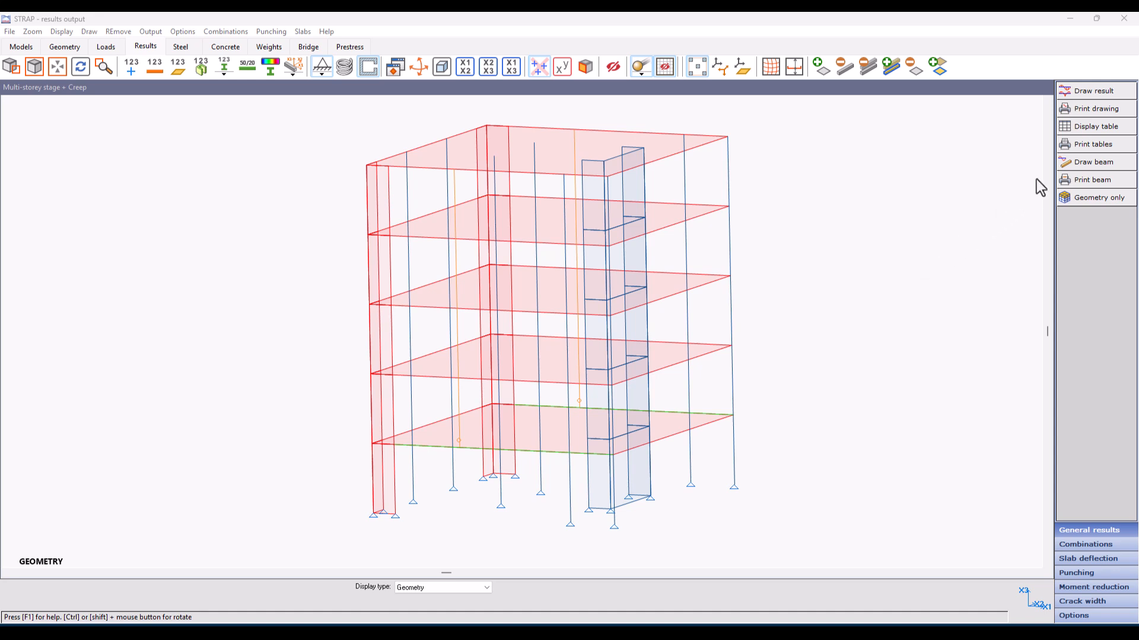
click(1102, 126)
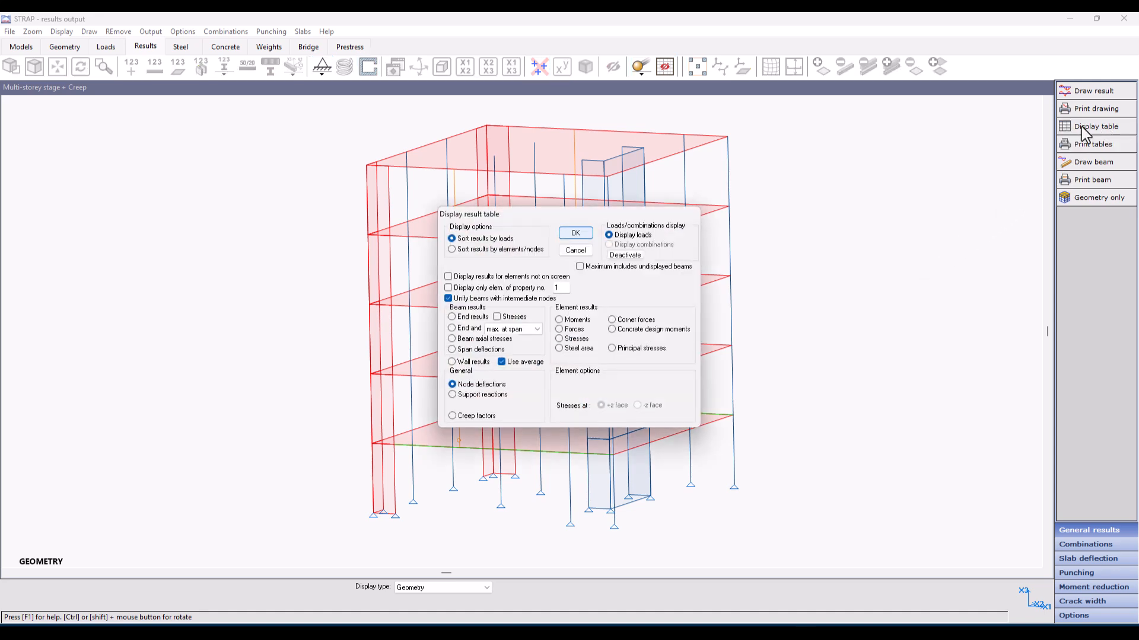
click(469, 416)
click(572, 238)
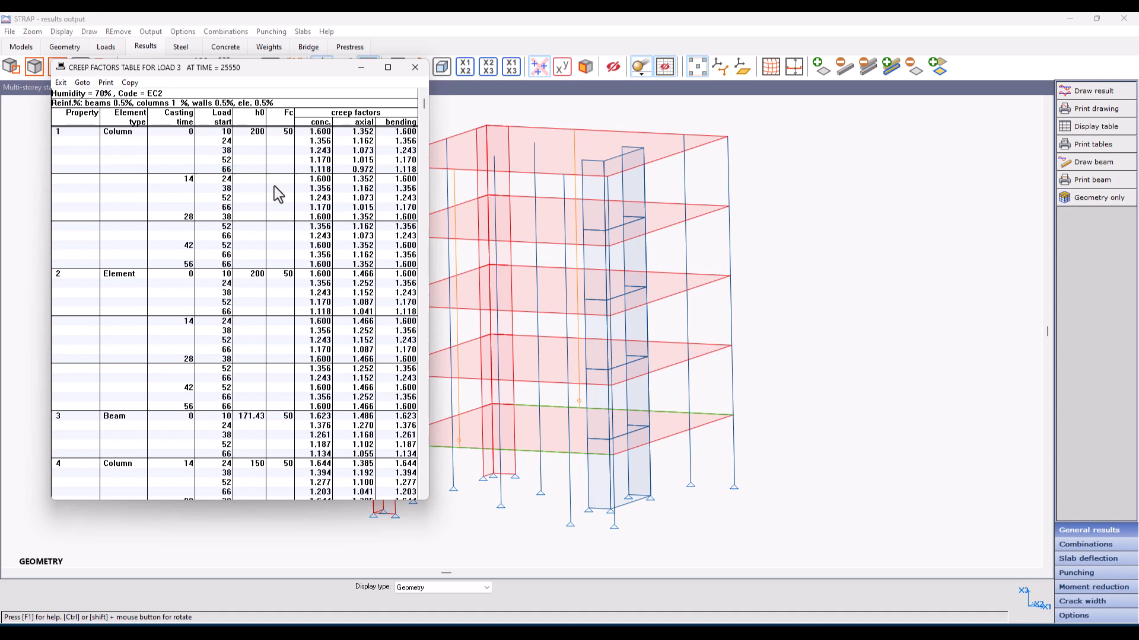
Step: Read through the creep factors table for load 3 down to the wall rows, and close it
scroll(276, 189, down, 6)
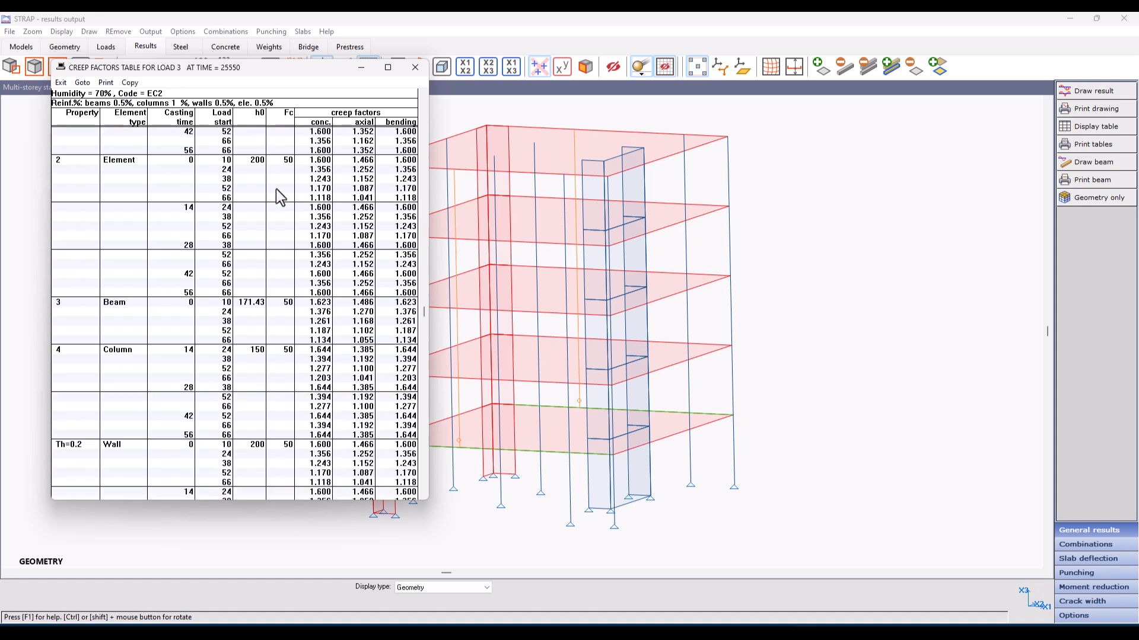
scroll(276, 189, down, 2)
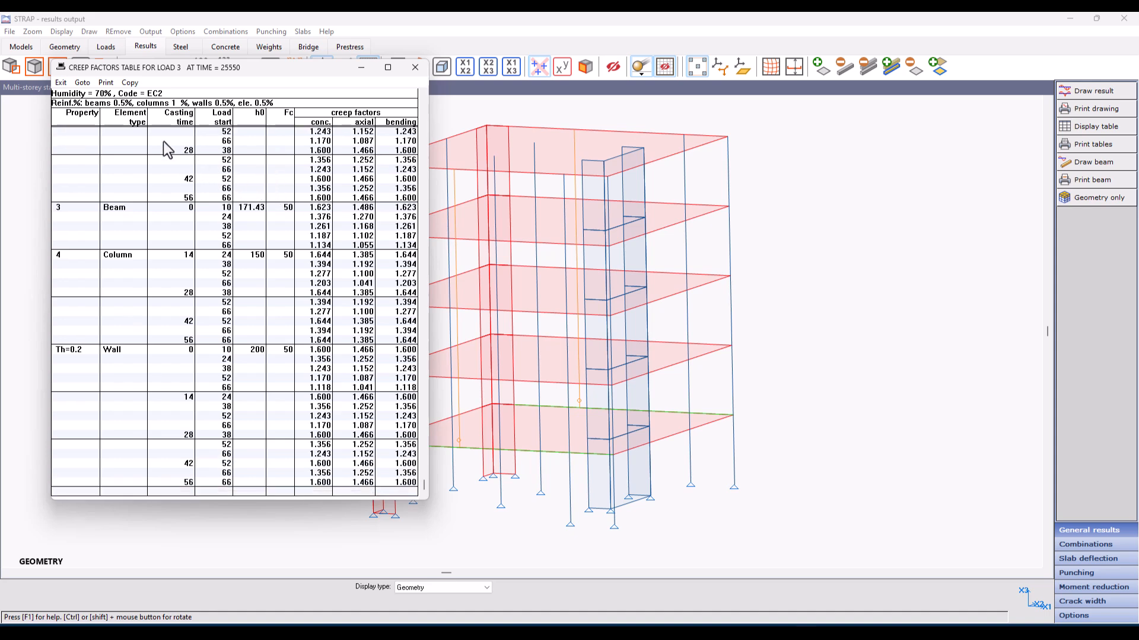
click(62, 82)
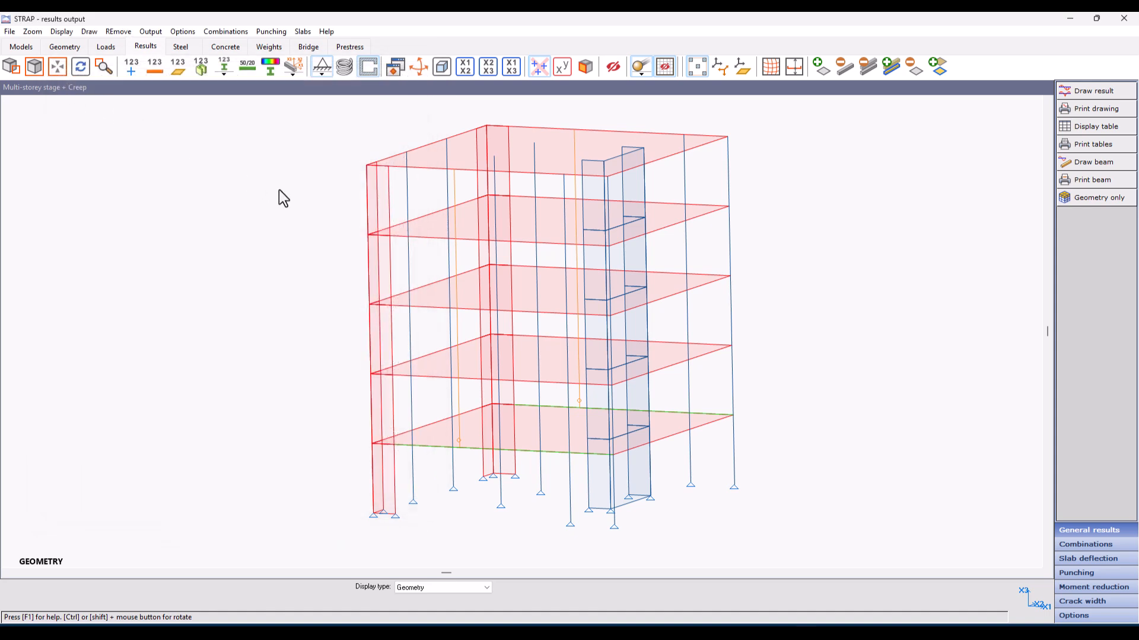
Step: Look up the displacements of node 129 on the uppermost slab for all load cases, and close the table
right_click(457, 169)
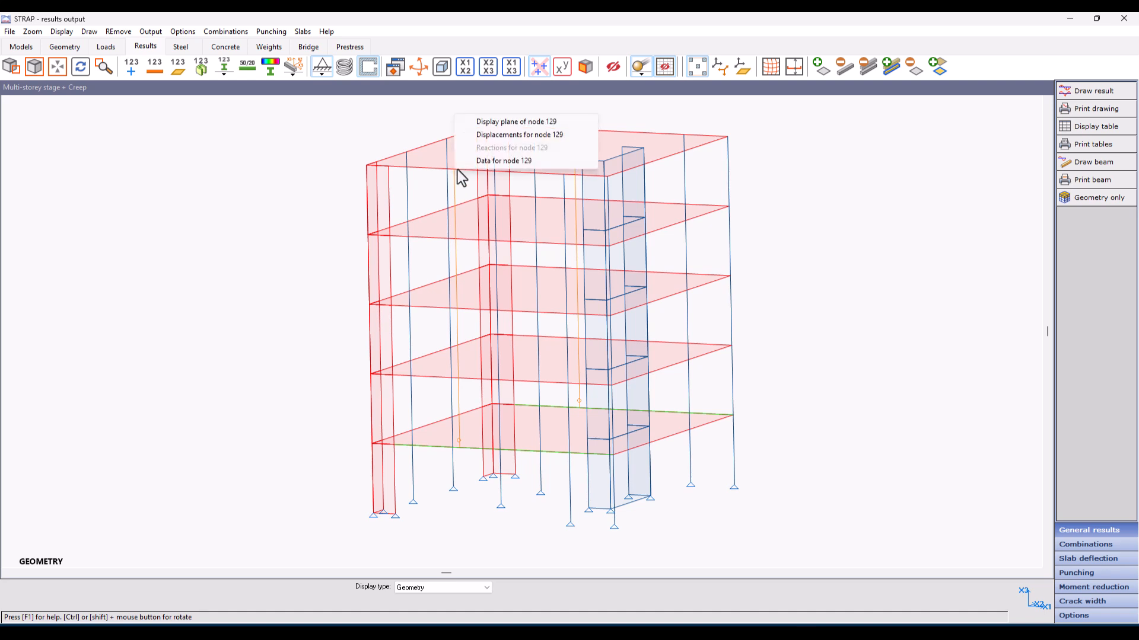
click(472, 140)
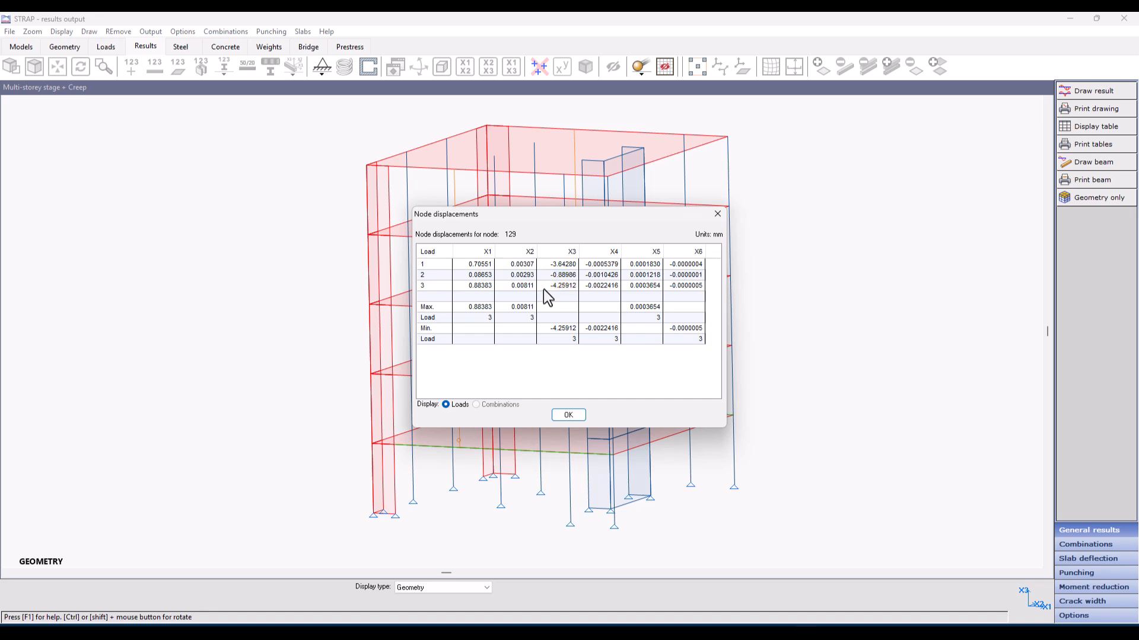
click(565, 417)
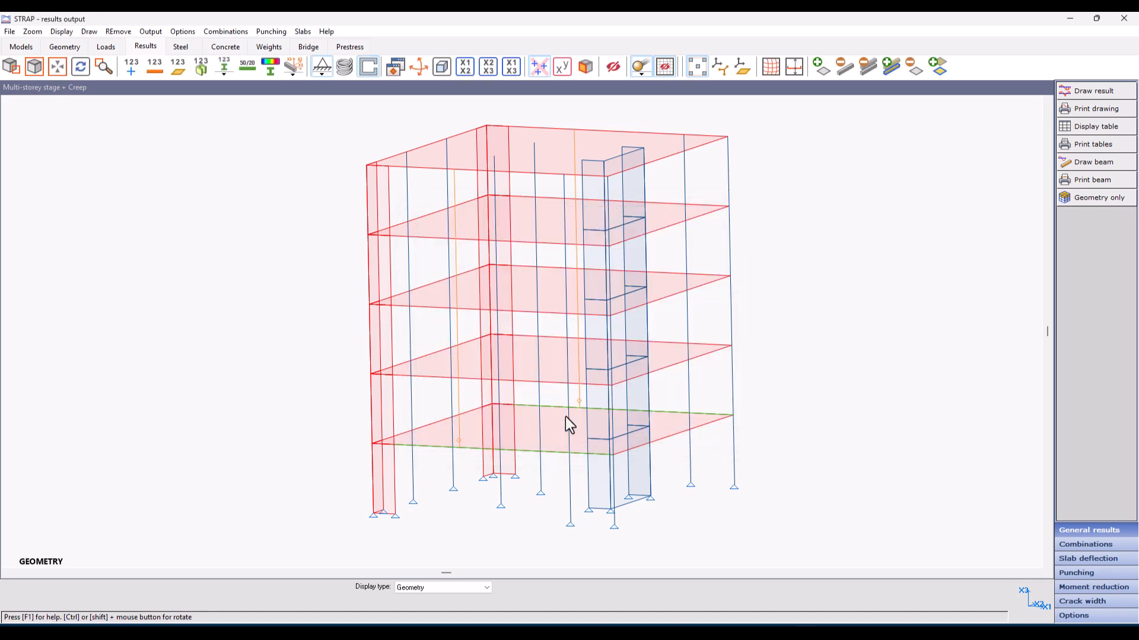
Step: Draw the M2 beam result diagram for load 1, "Whole model loaded", and step through the following load cases
click(1094, 90)
click(663, 231)
scroll(561, 238, up, 1)
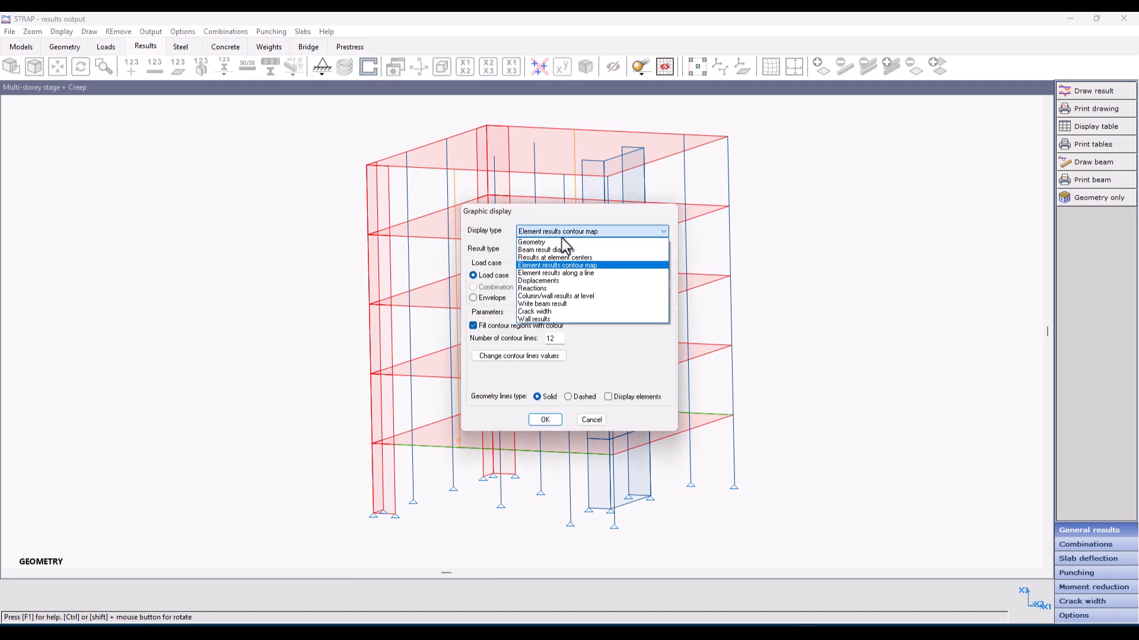
click(560, 247)
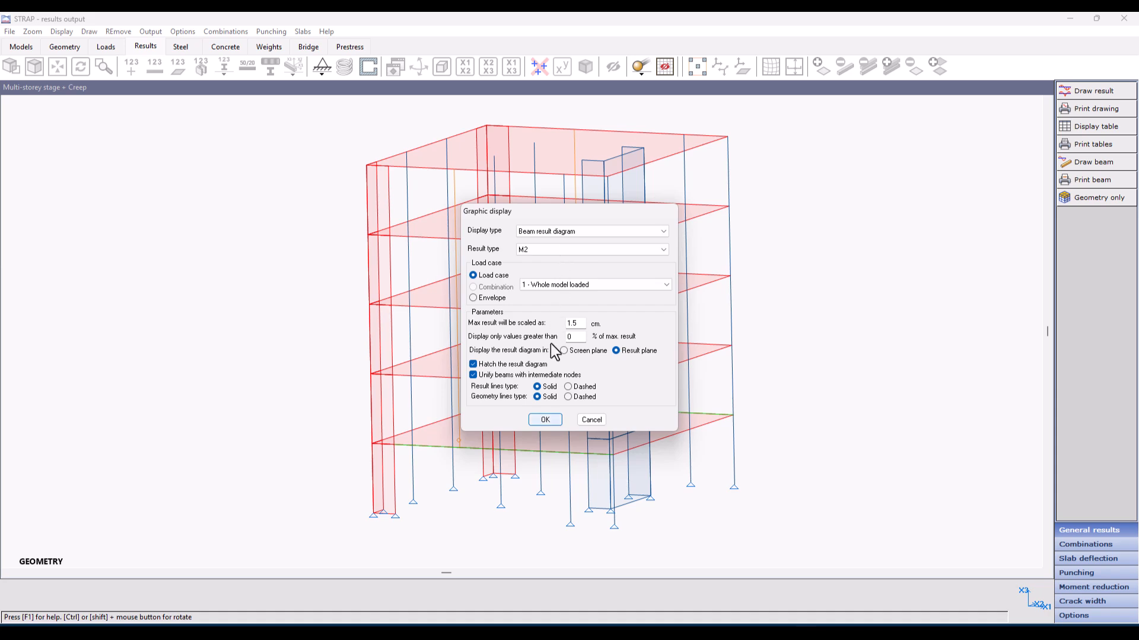
click(544, 420)
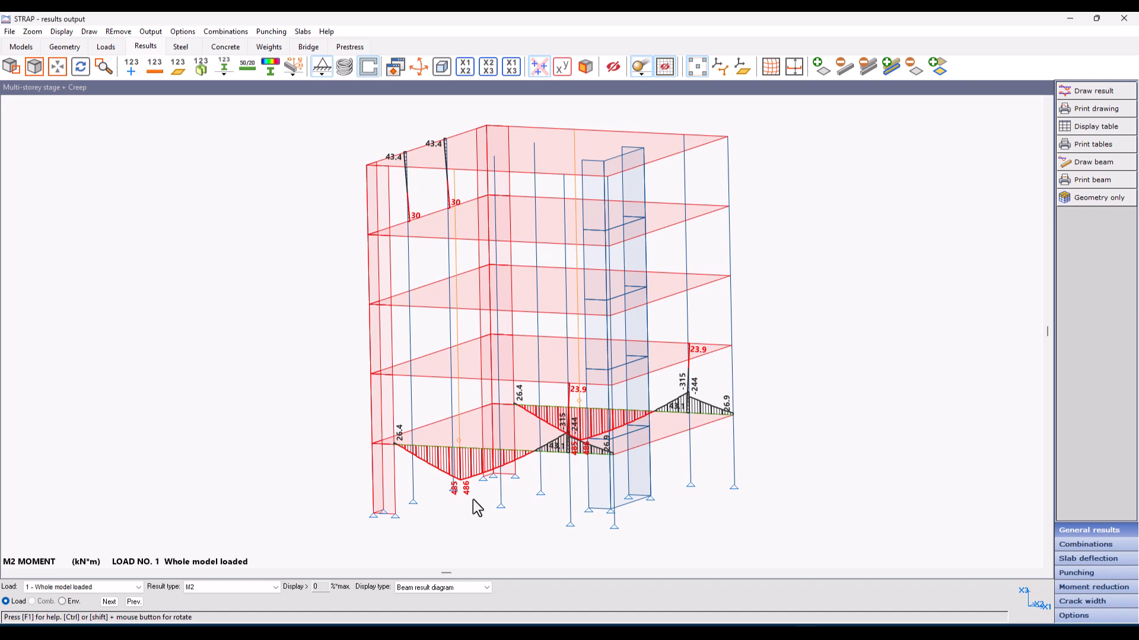
click(108, 601)
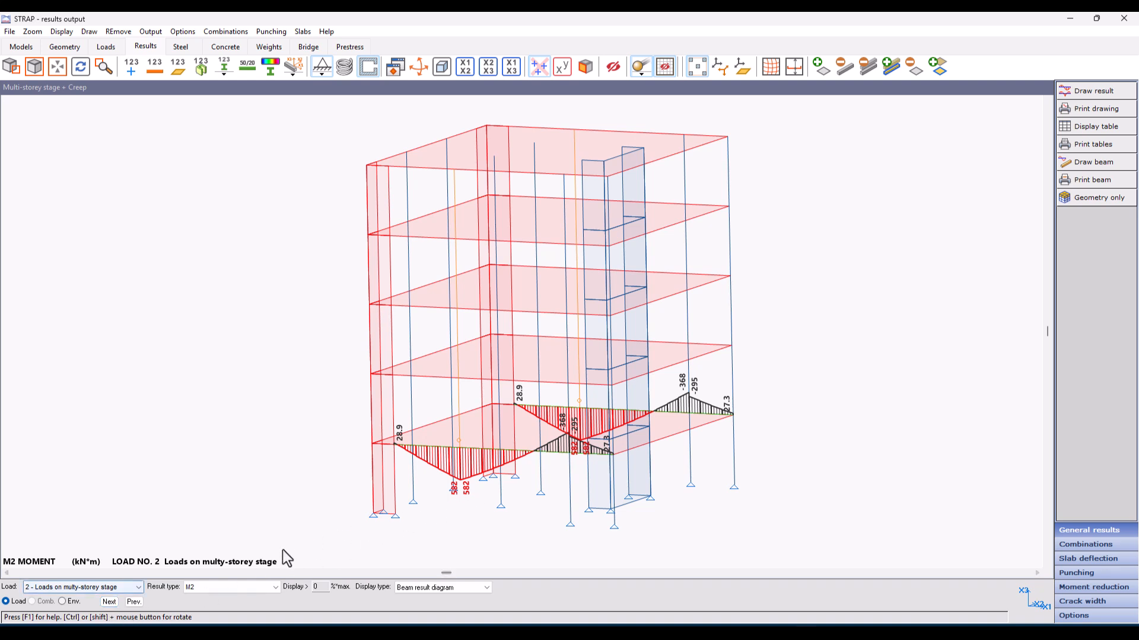
click(119, 602)
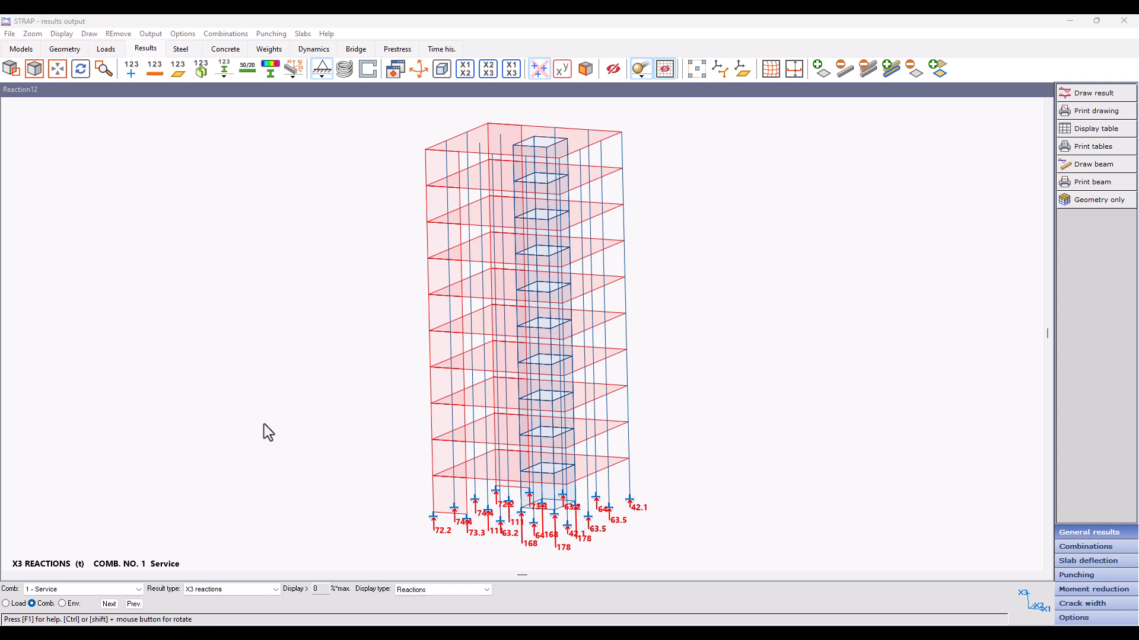
Step: Start exporting the reactions of the Reaction12 model to a file
click(57, 590)
click(57, 590)
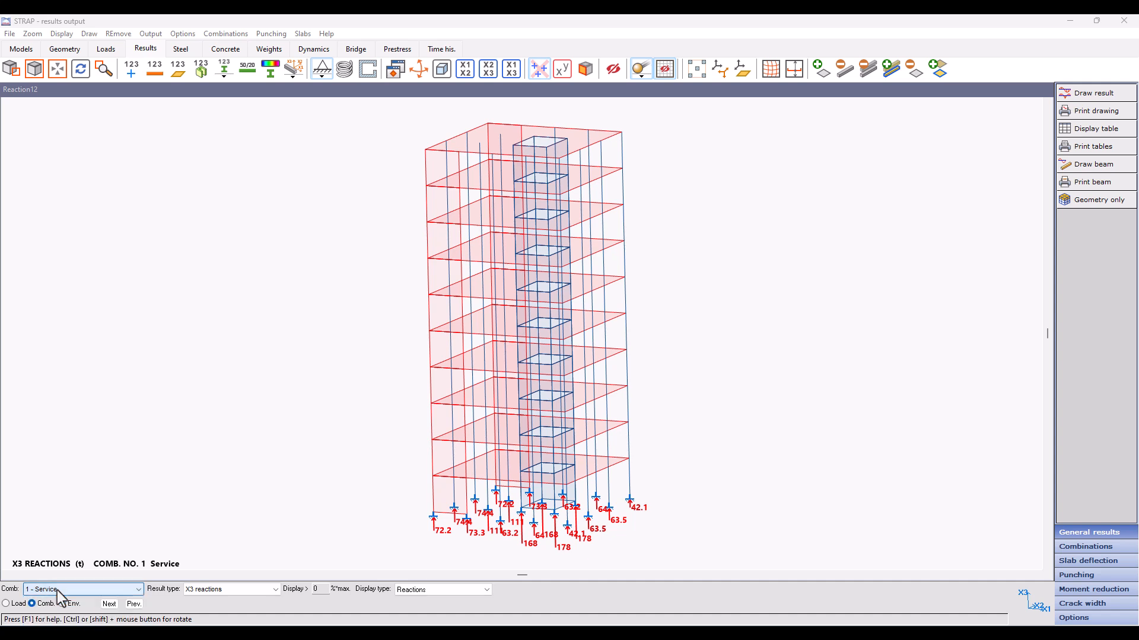
click(162, 37)
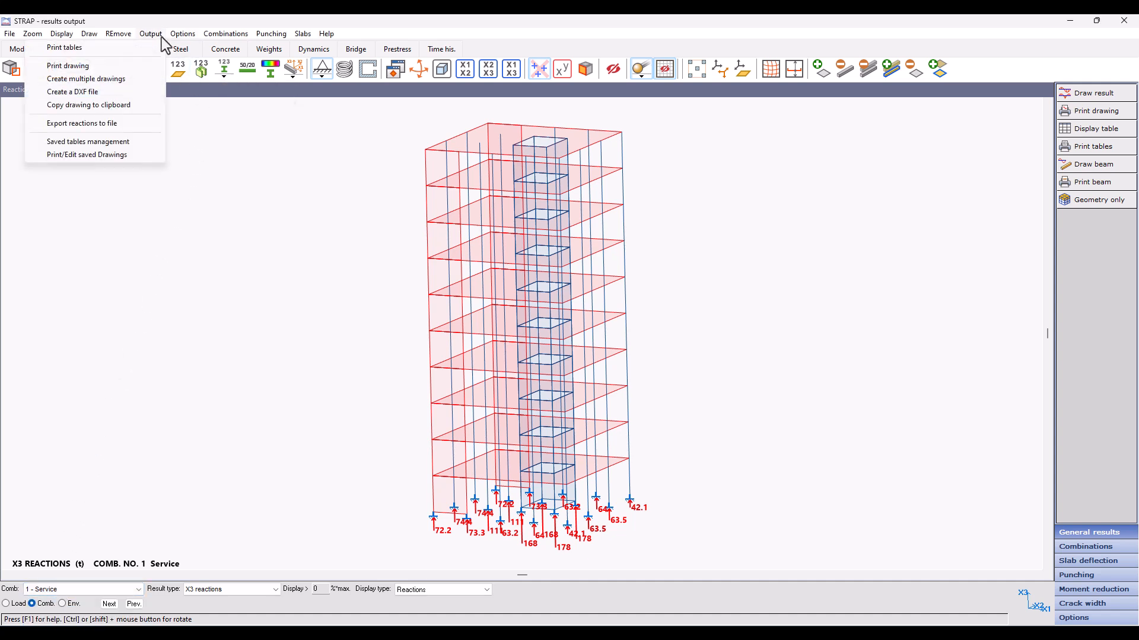
click(123, 124)
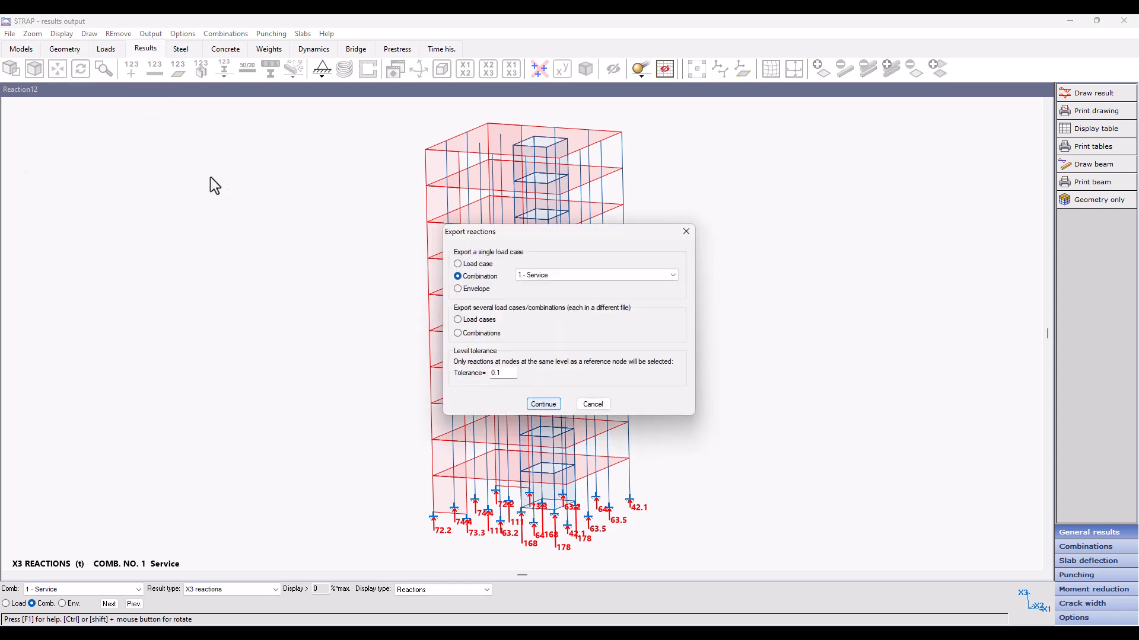
Step: Try the load case, combination and envelope choices for exporting the reactions of a single case
click(473, 265)
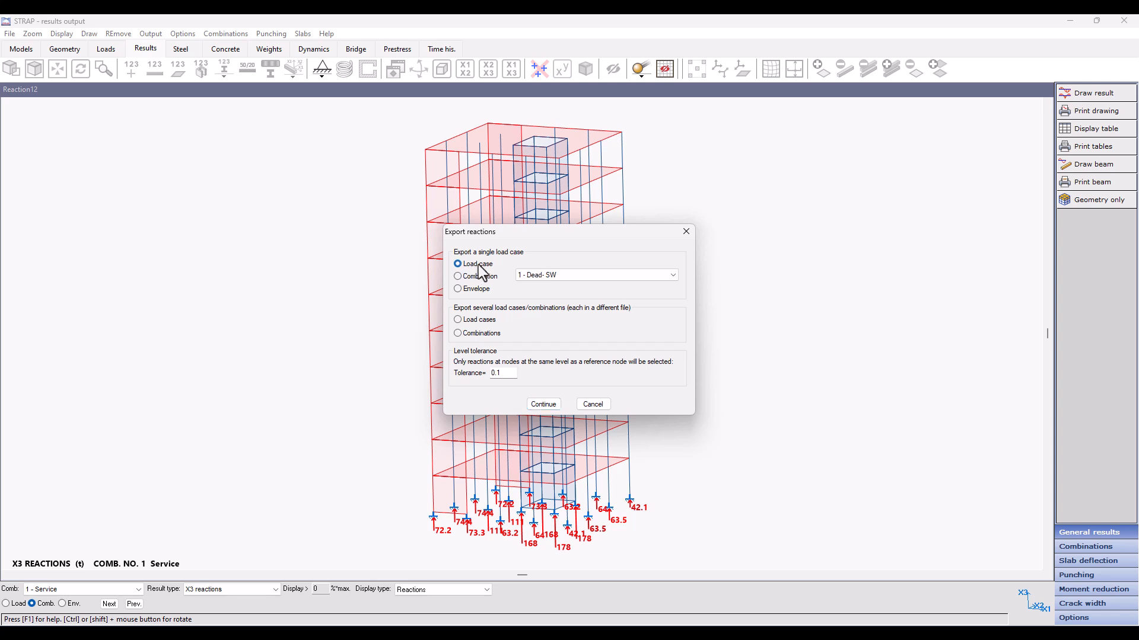
click(551, 274)
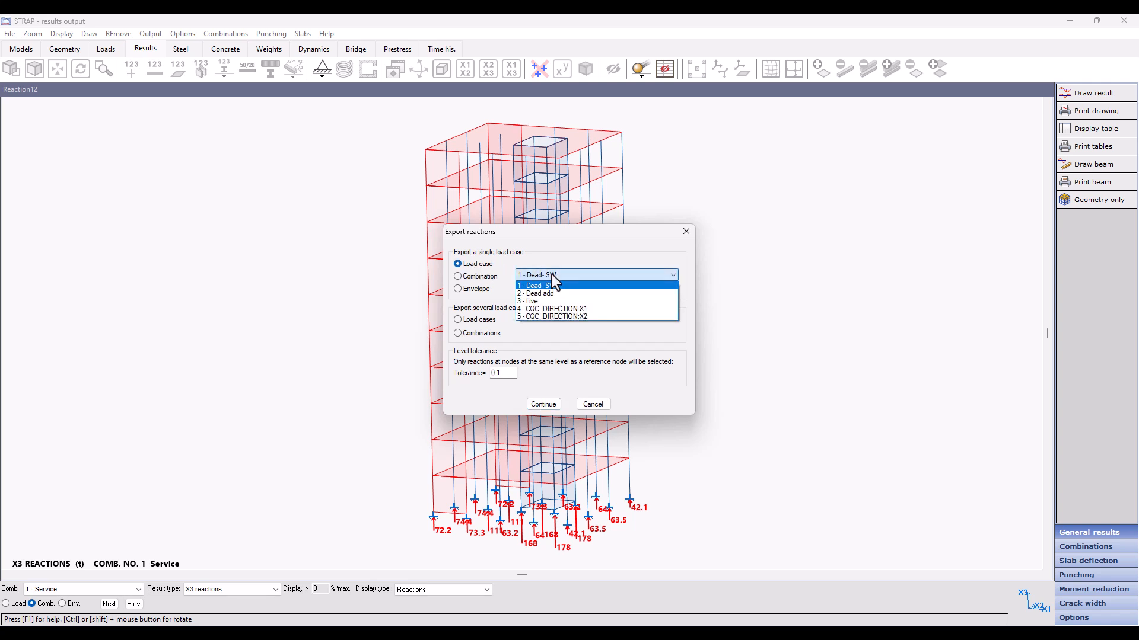
click(550, 274)
click(476, 277)
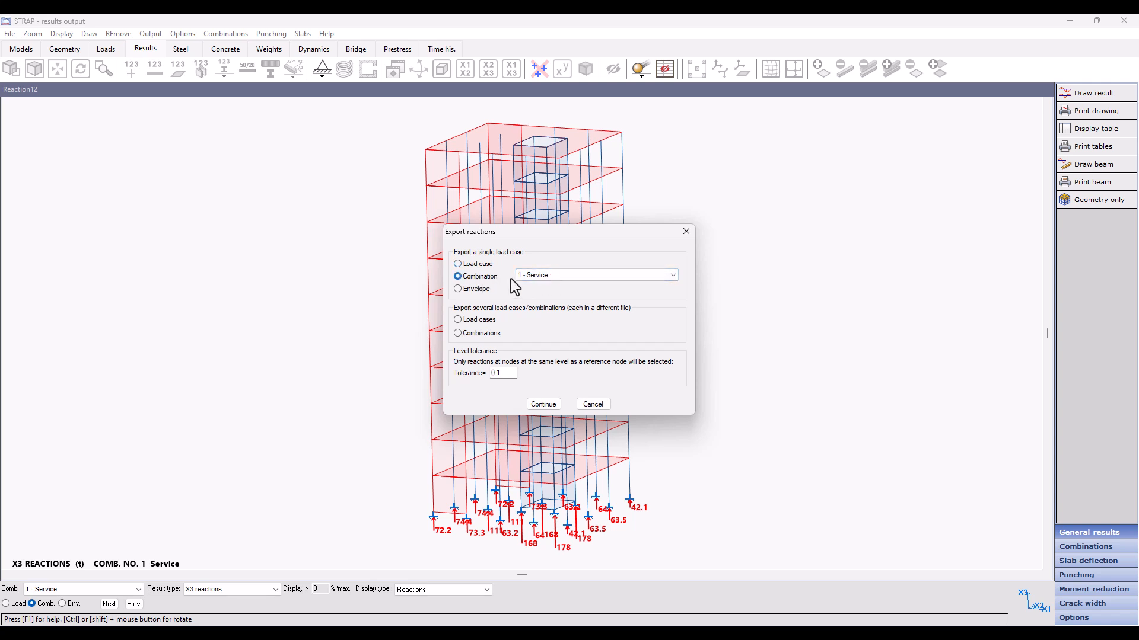
click(546, 279)
click(544, 285)
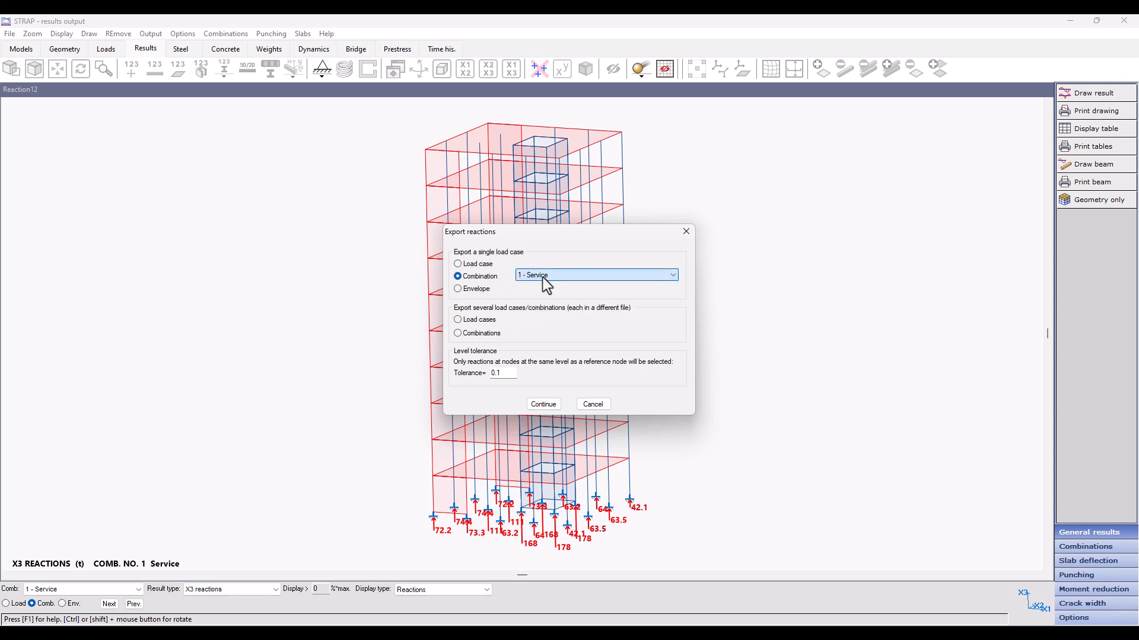
click(476, 290)
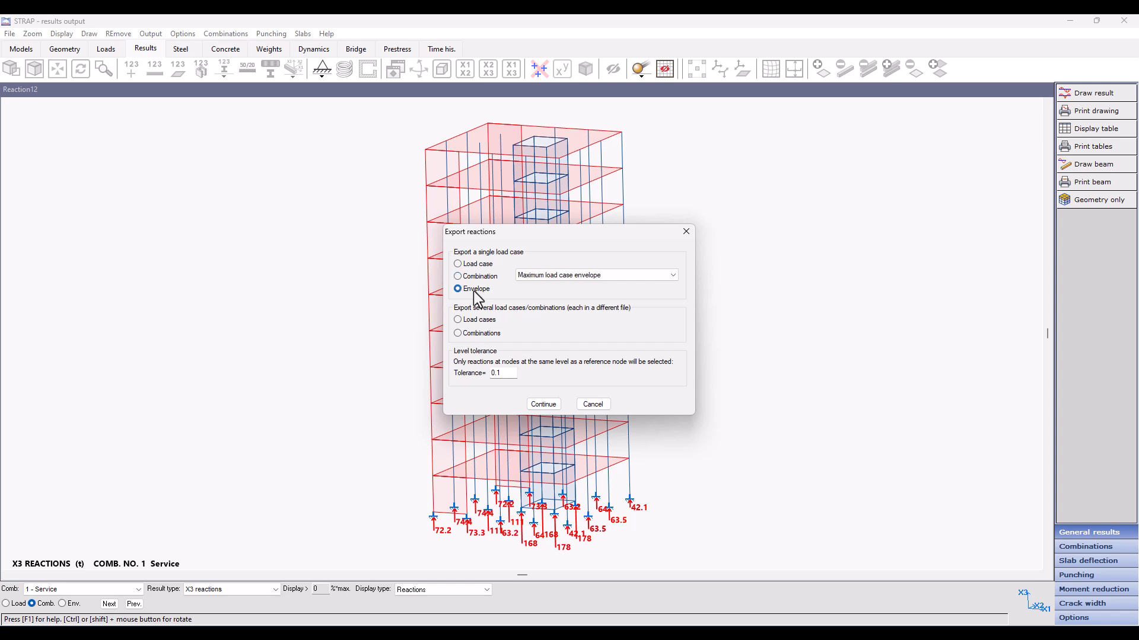
Step: Try the export of several load cases to separate files and toggle individual cases in the selection
click(475, 322)
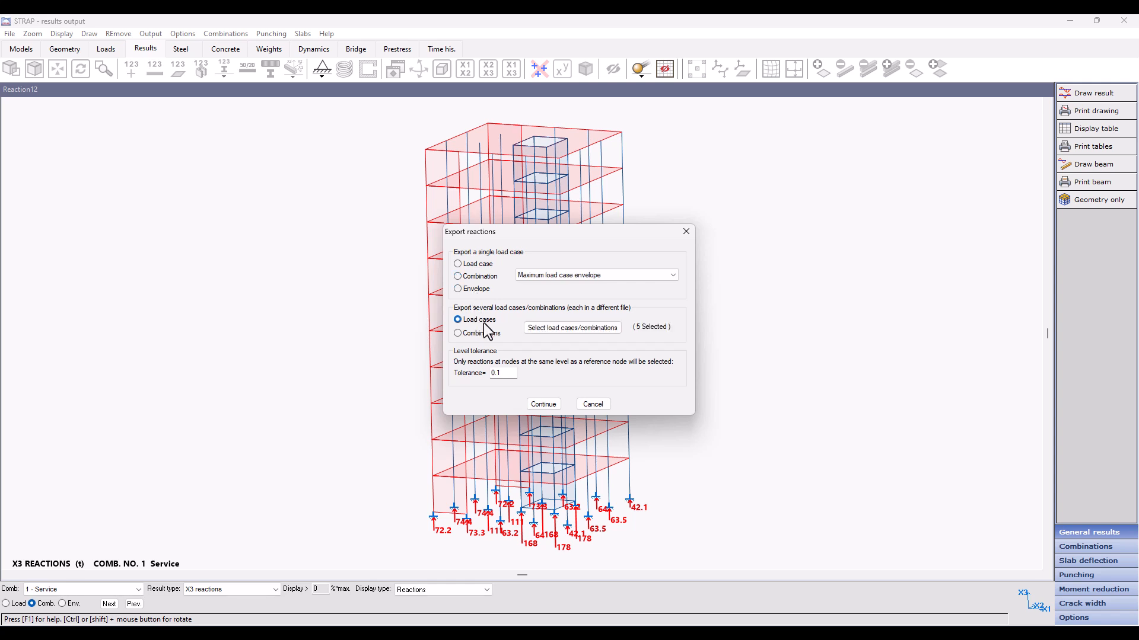
click(541, 329)
click(628, 263)
click(630, 255)
click(628, 262)
click(629, 253)
click(568, 446)
Step: Export the reactions of combination 1 - Service, with the building's front corner base node as reference, to the file "Service reactions"
click(462, 277)
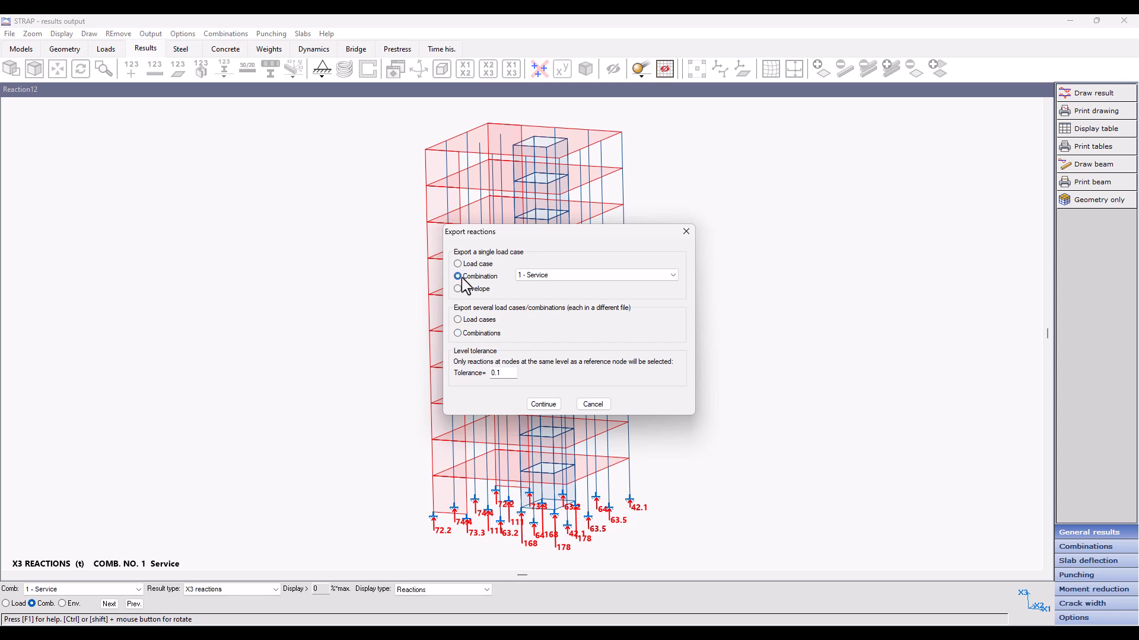
click(542, 405)
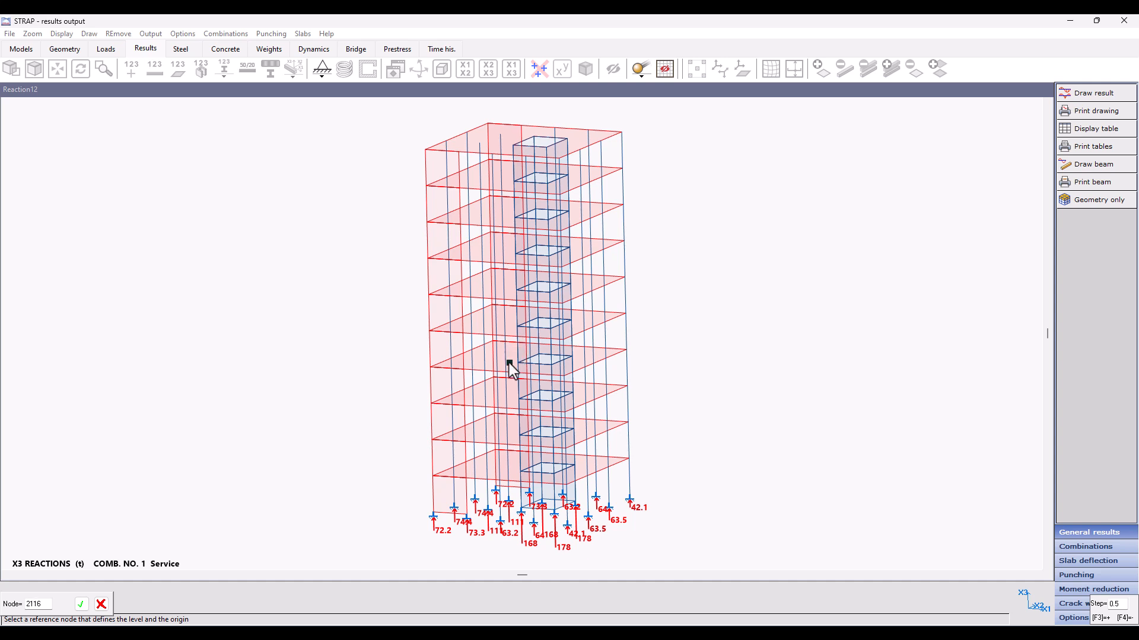
click(433, 515)
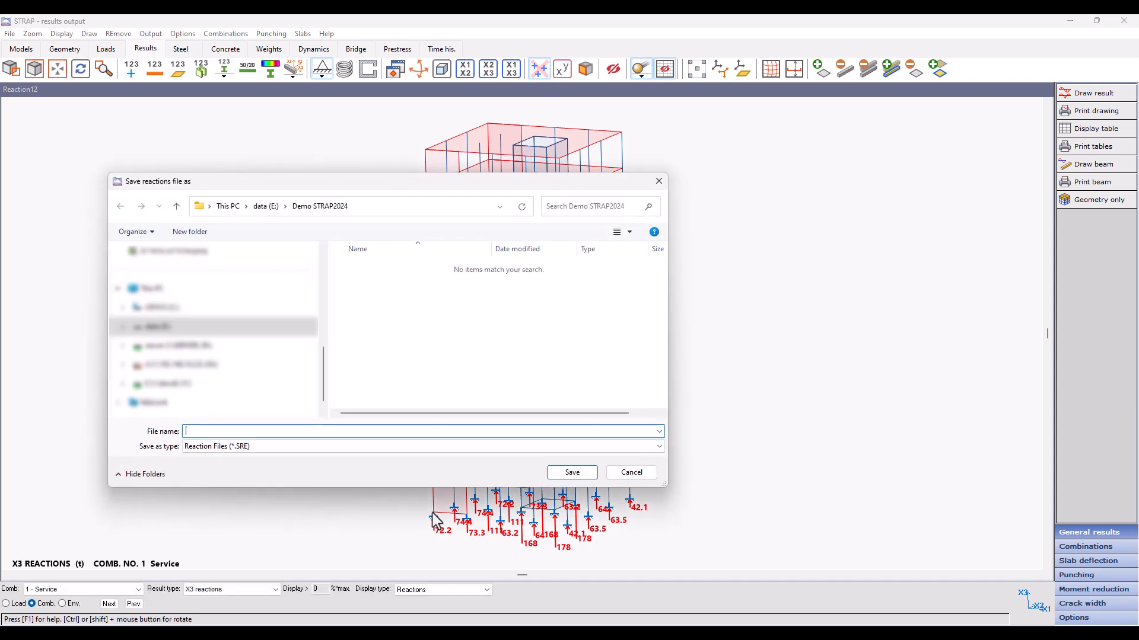
text(Service reactions)
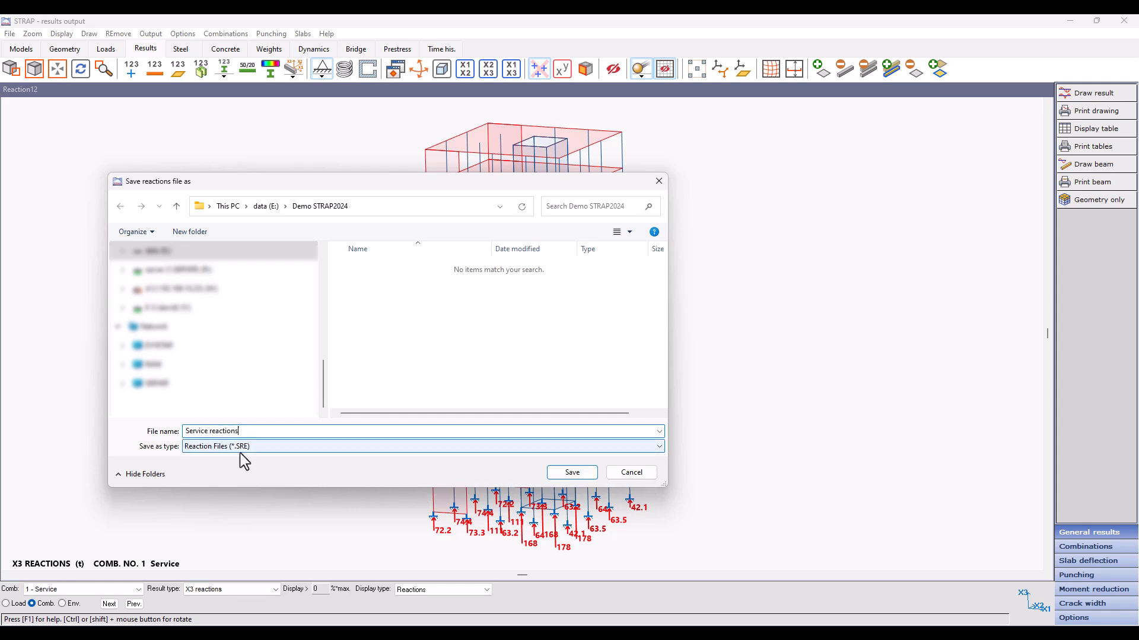
click(571, 475)
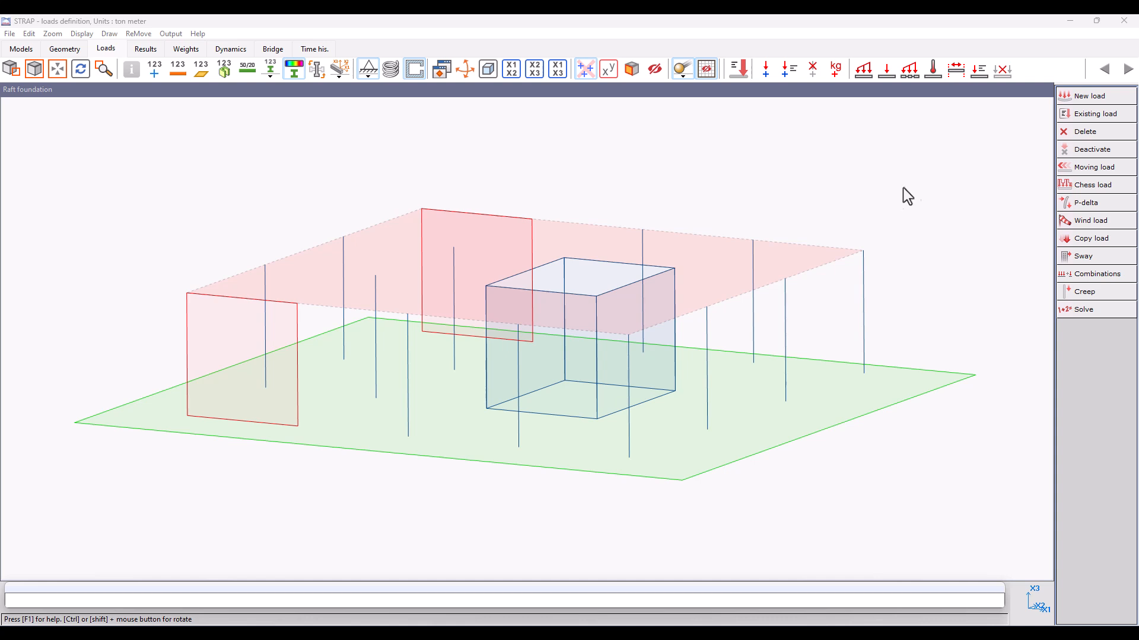
Step: Create a load case titled "Service" for the whole Raft foundation model
click(1087, 97)
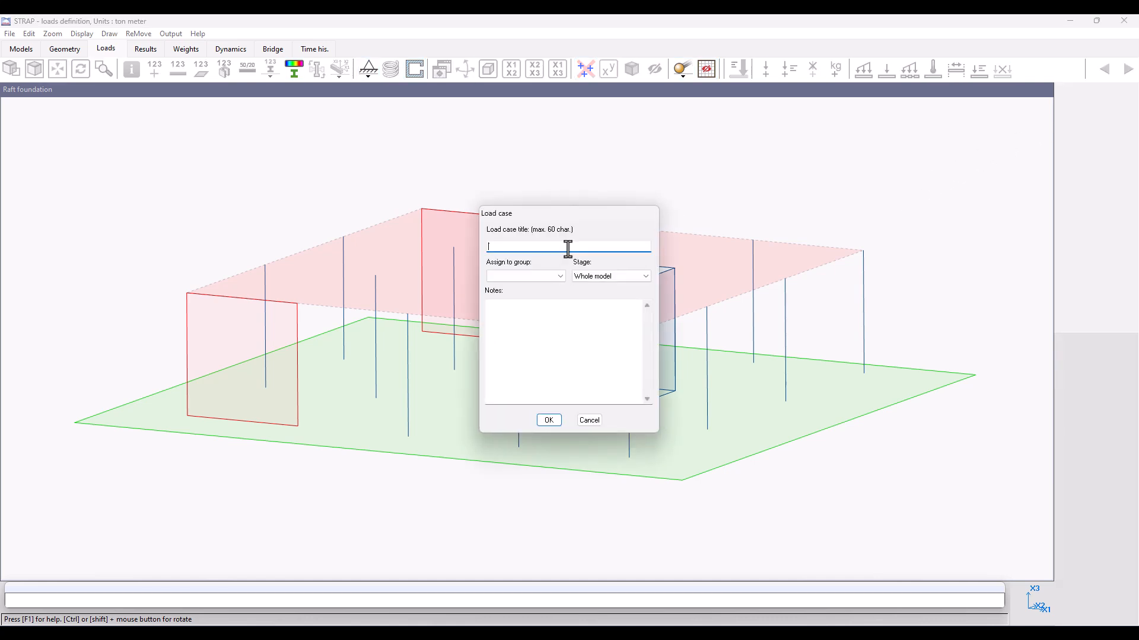
text(Service)
click(546, 420)
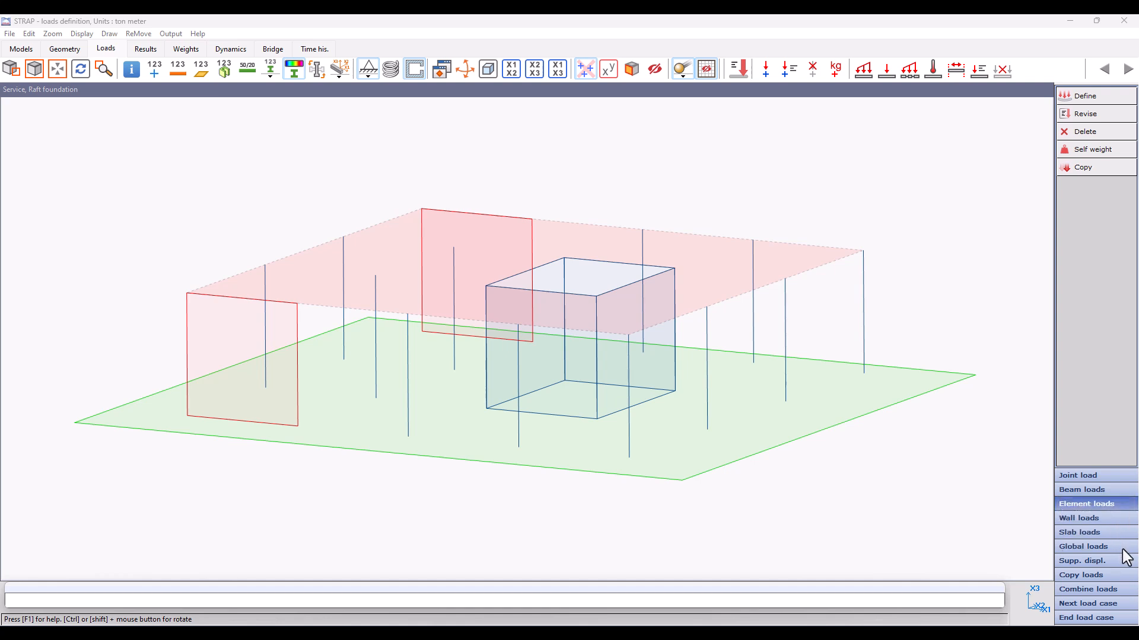
Step: Define a global load from the reactions file Service reactions.SRE, applied as a joint load with factor 1 and height direction Global X3
click(1117, 546)
click(1098, 96)
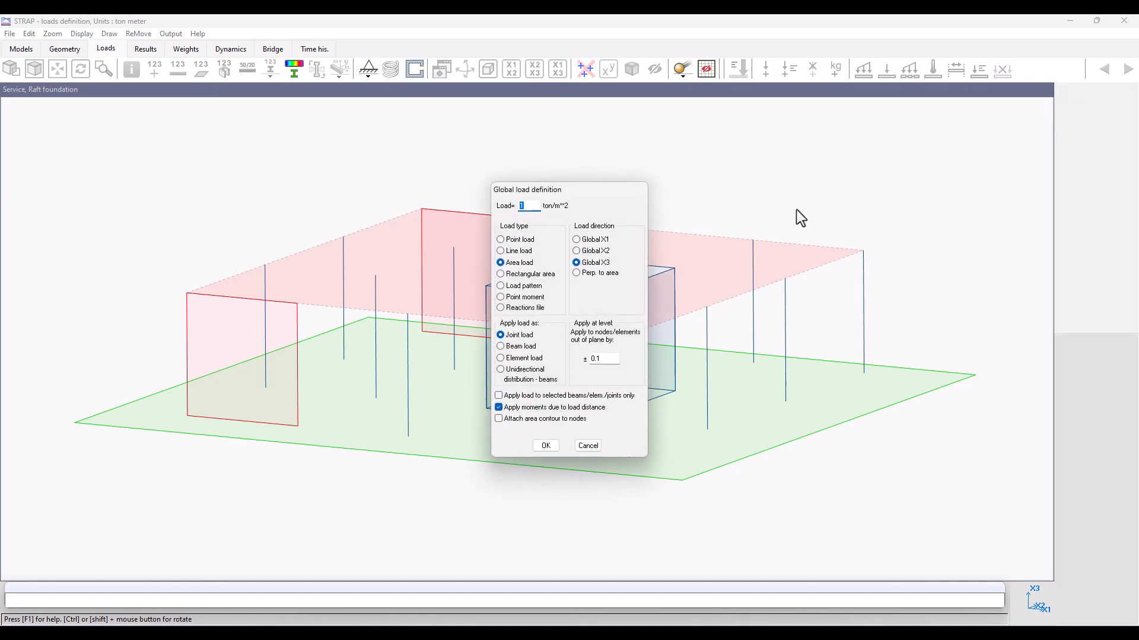
click(535, 310)
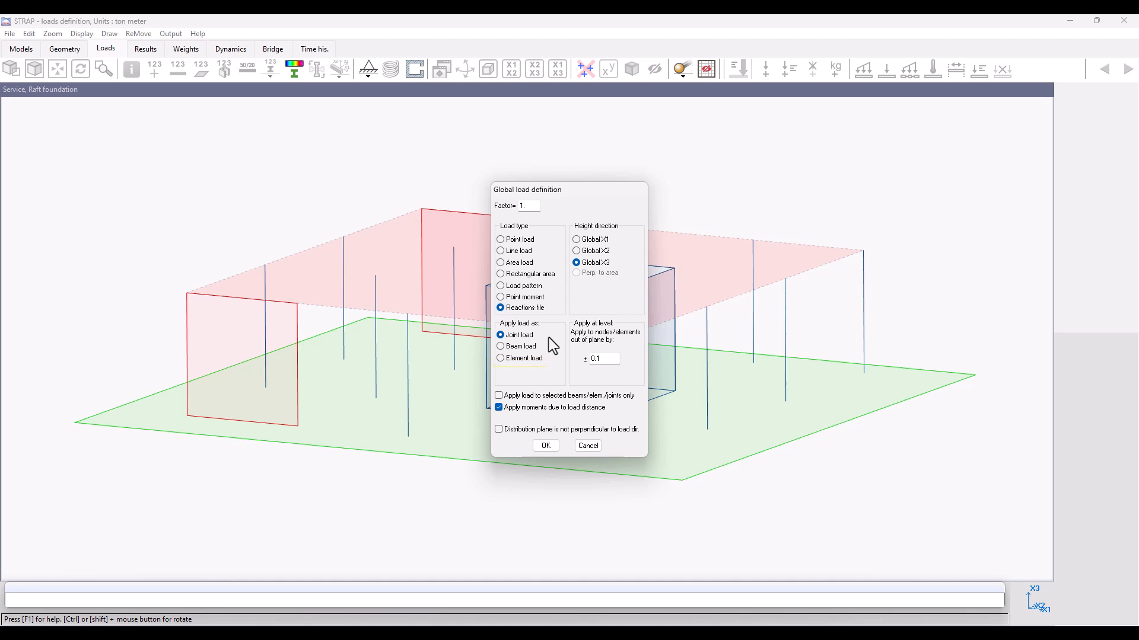
click(545, 445)
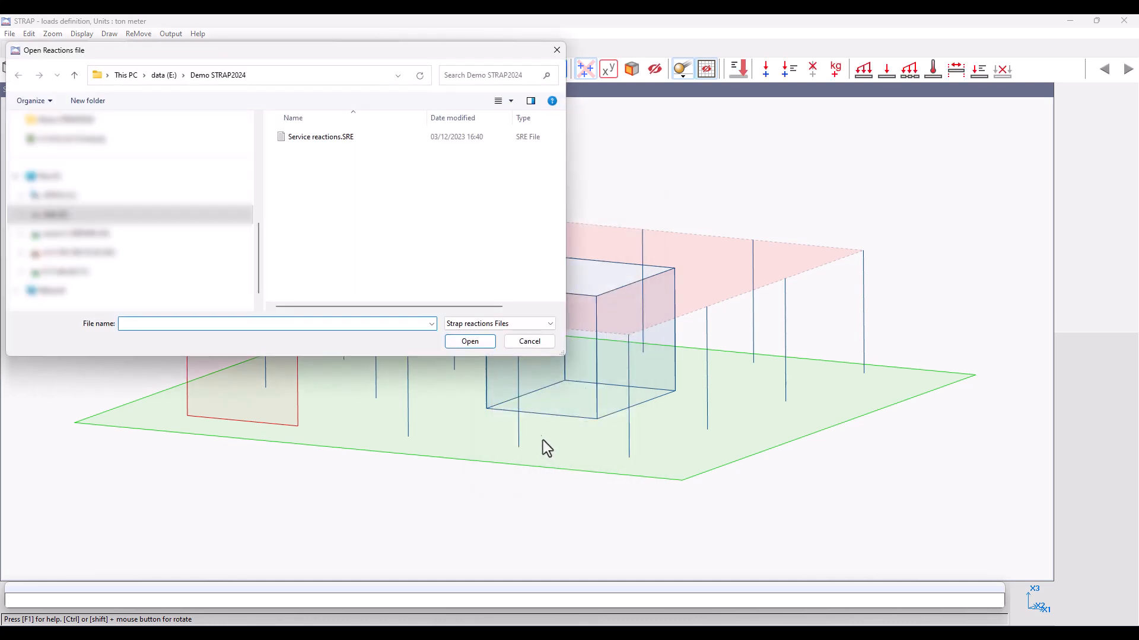
click(336, 137)
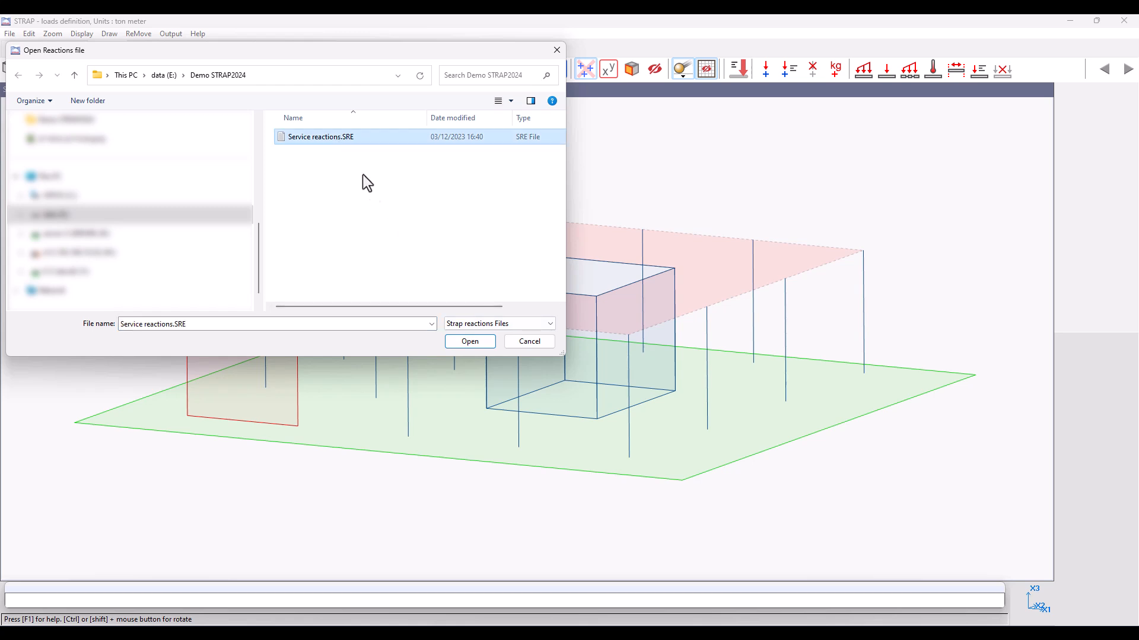
click(471, 343)
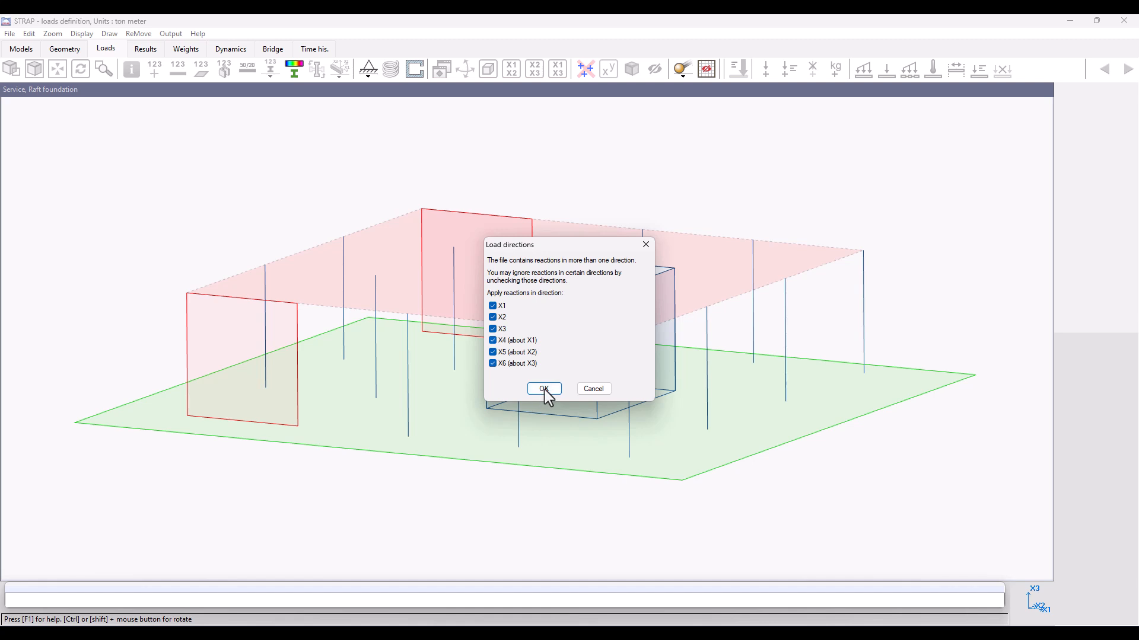
Step: Confirm the reaction directions and locate the load pattern's origin by node at node 1, the outer base corner of the front wall
click(500, 341)
click(501, 361)
click(544, 390)
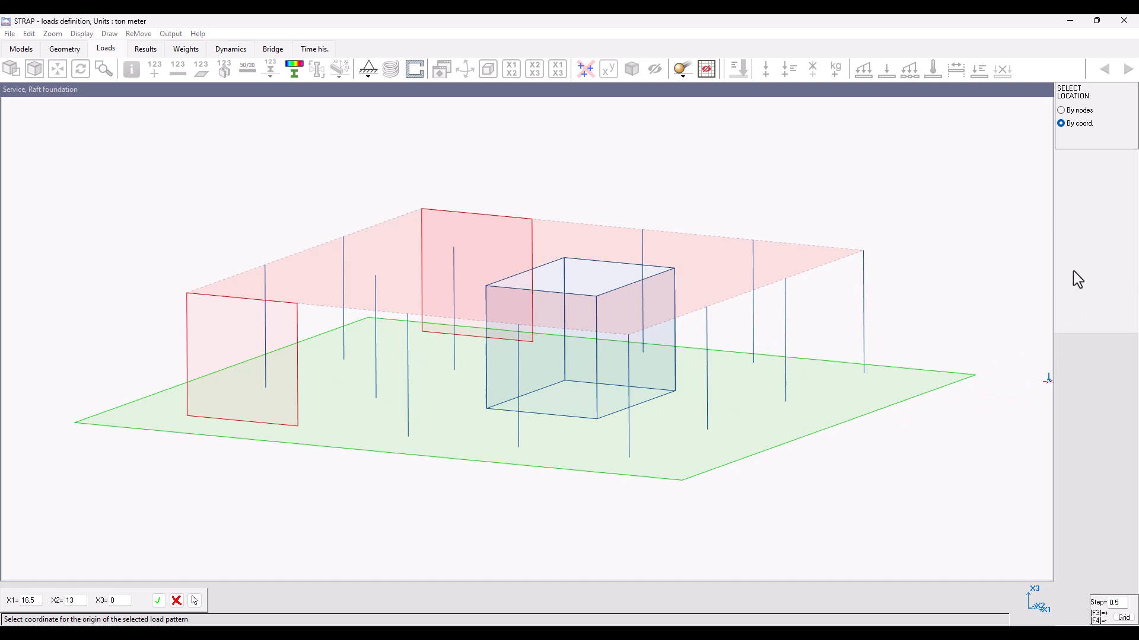
click(1079, 113)
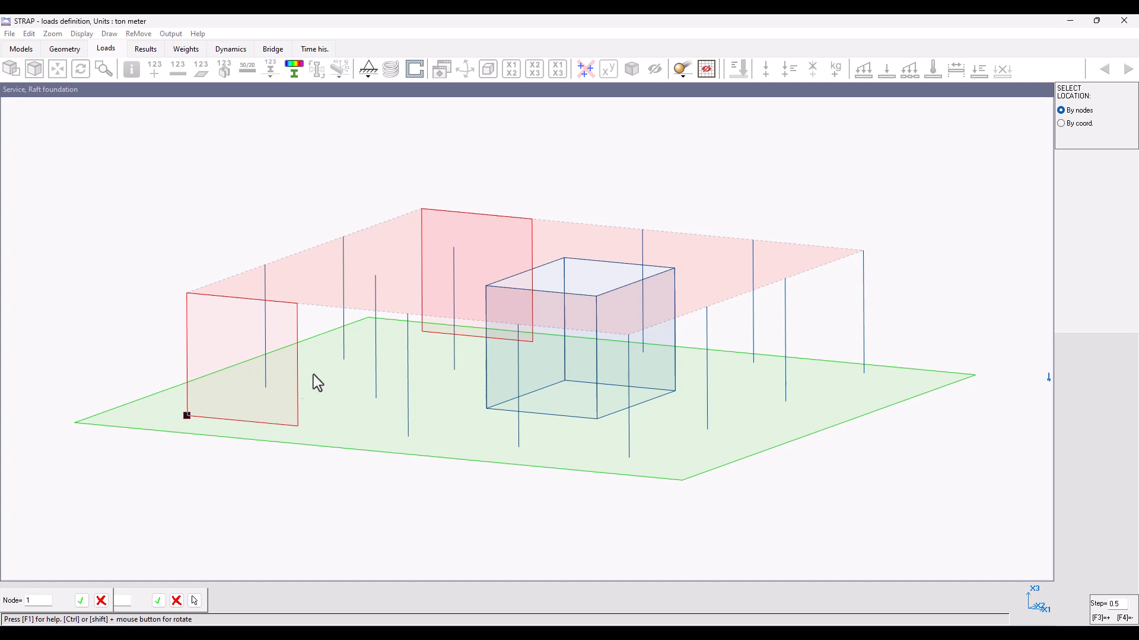
click(188, 417)
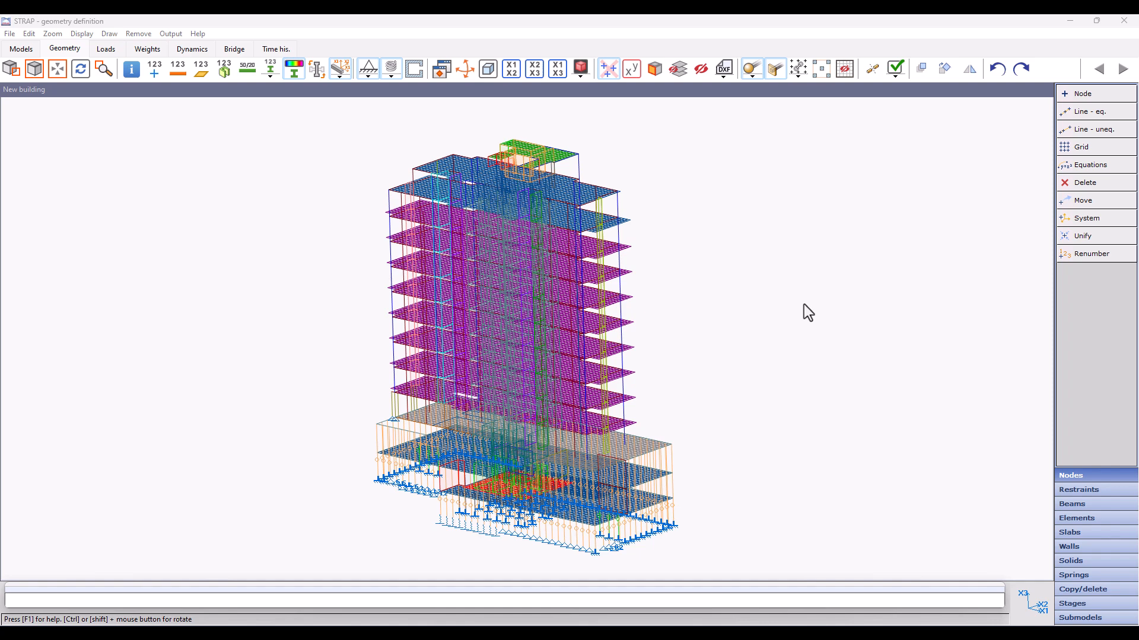
Step: Remove the element mesh contours from the display of the building model
click(76, 35)
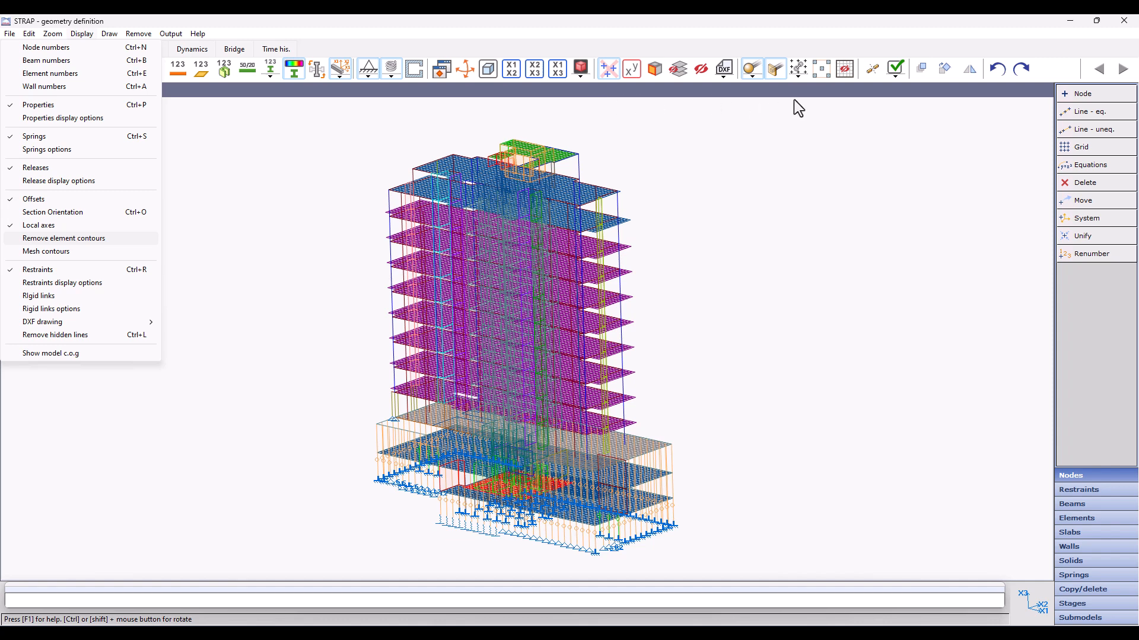
click(848, 95)
click(845, 70)
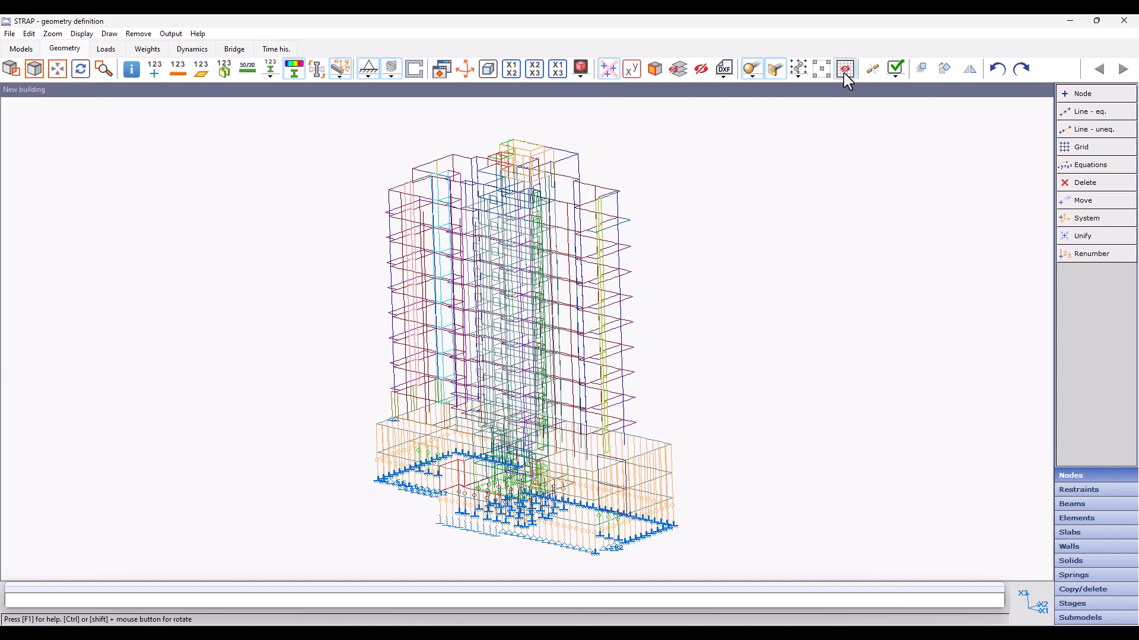
click(845, 70)
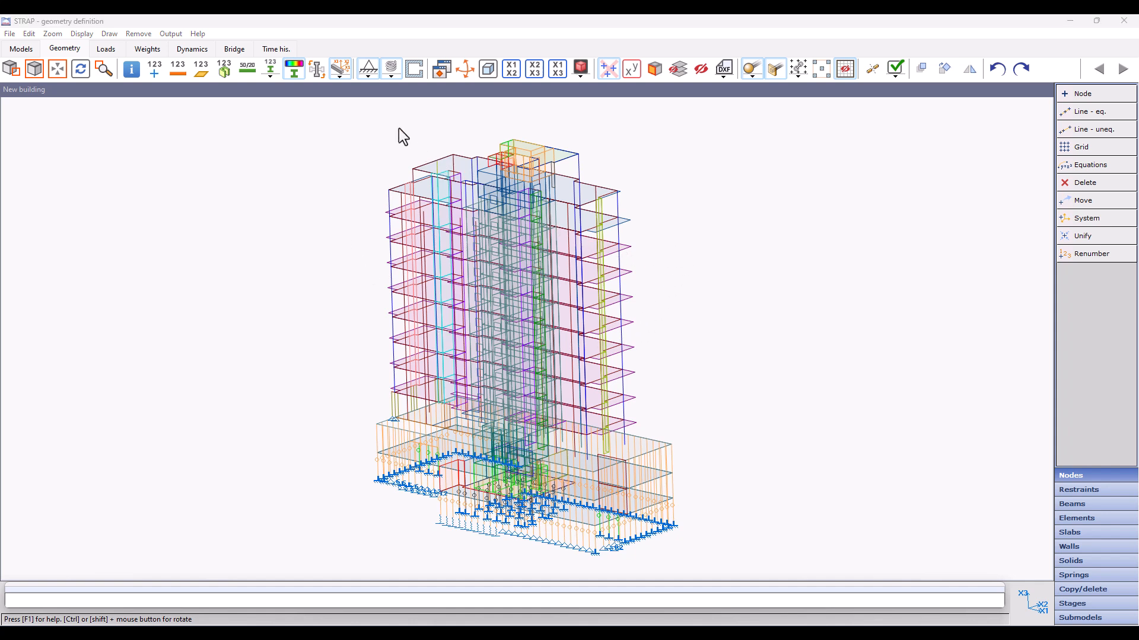
Step: Try the on-screen restraint symbols at Large size and return them to Small
click(366, 77)
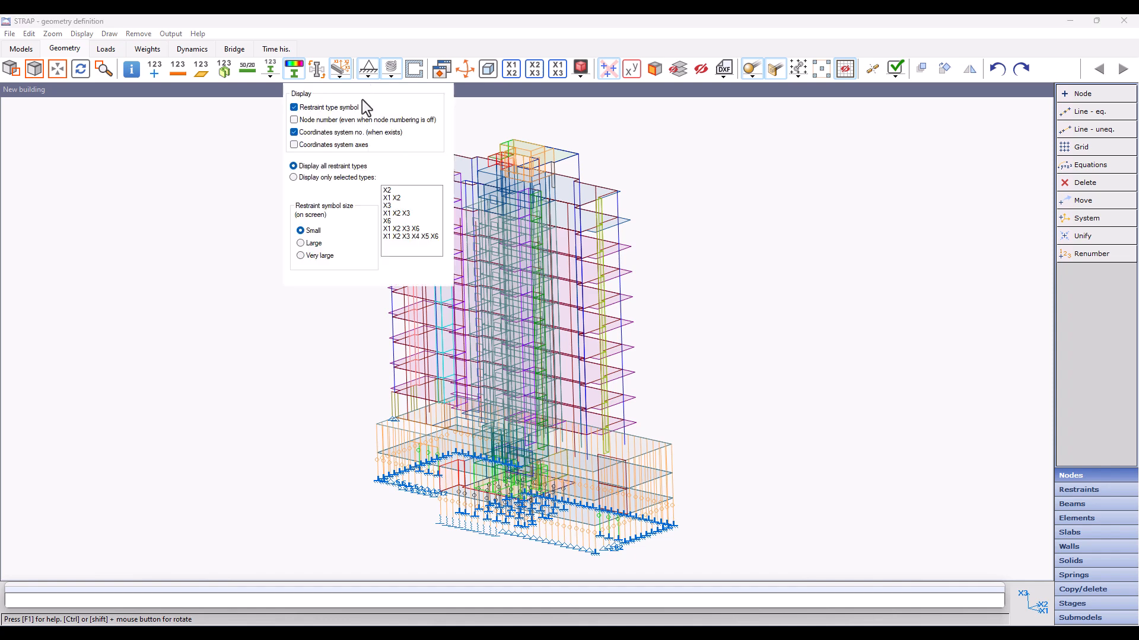
click(310, 244)
click(338, 450)
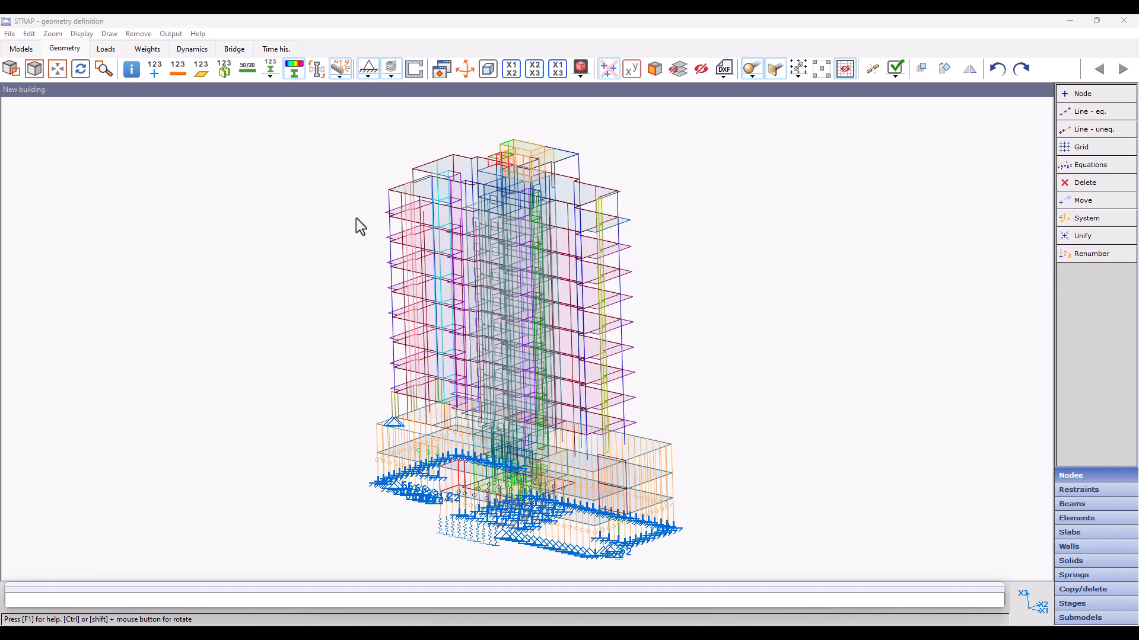
click(363, 76)
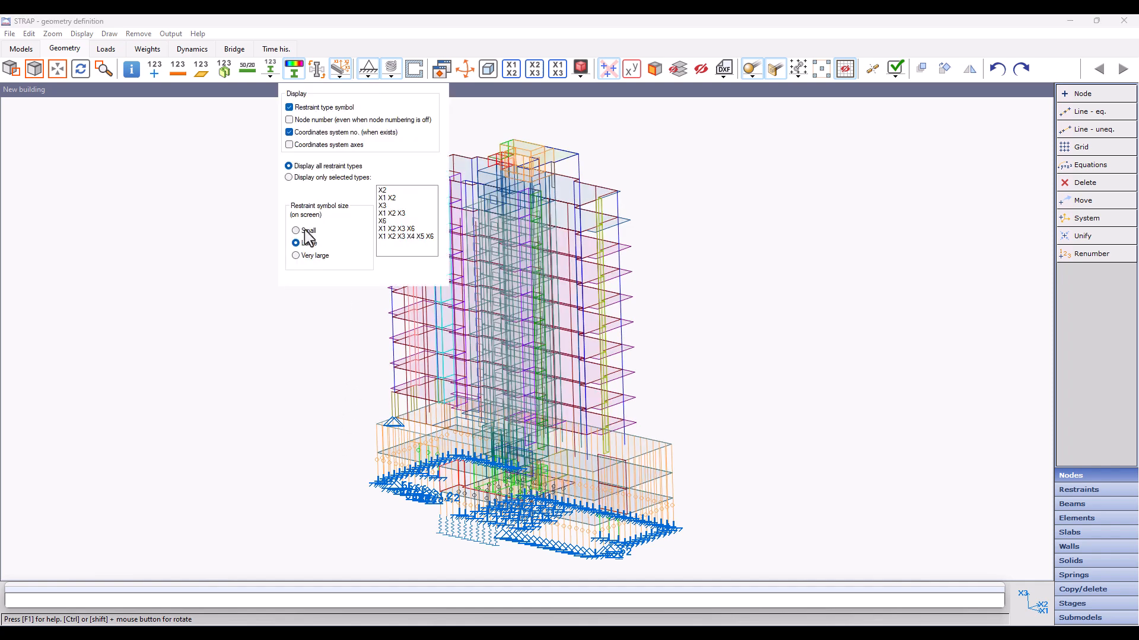
click(295, 380)
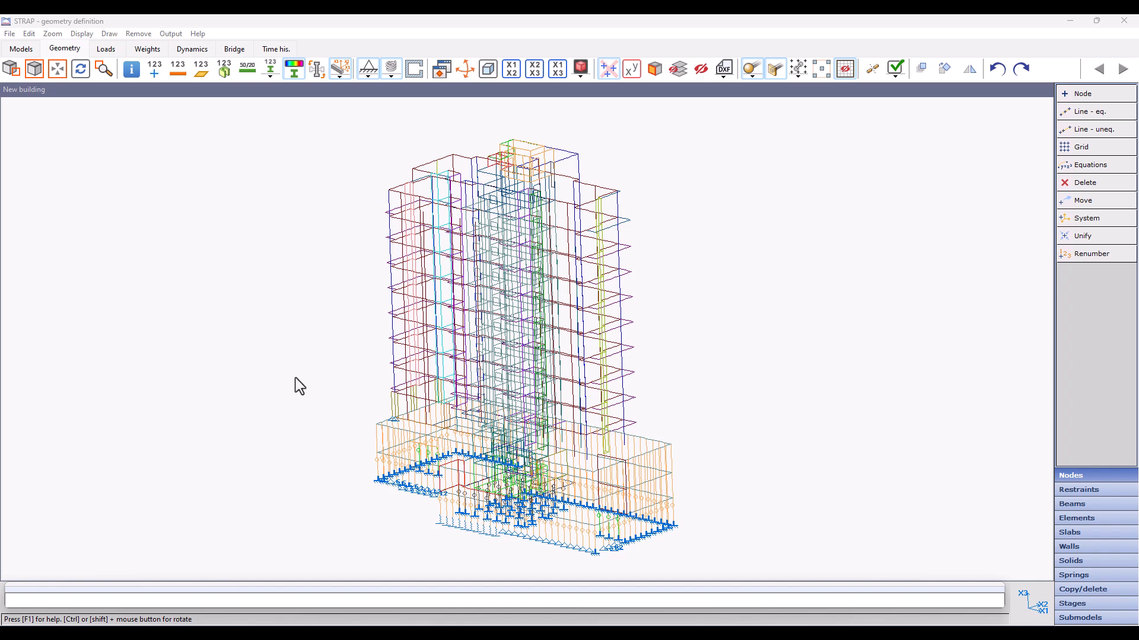
Step: Render the building as solids and examine the different support symbols under the piles at the front base corner
click(580, 69)
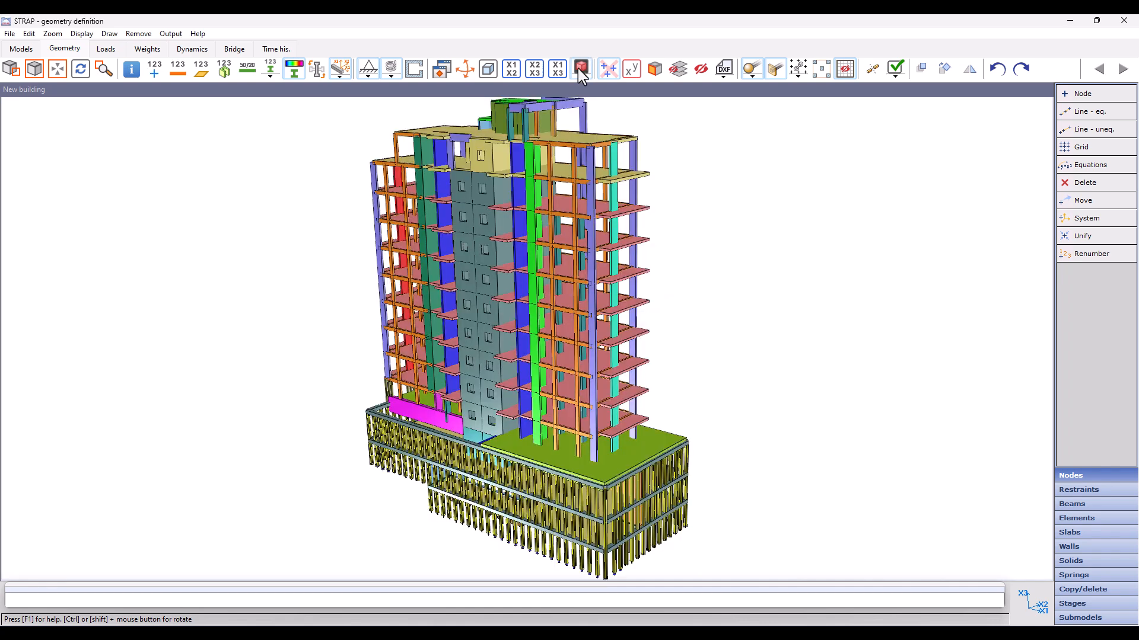
click(10, 70)
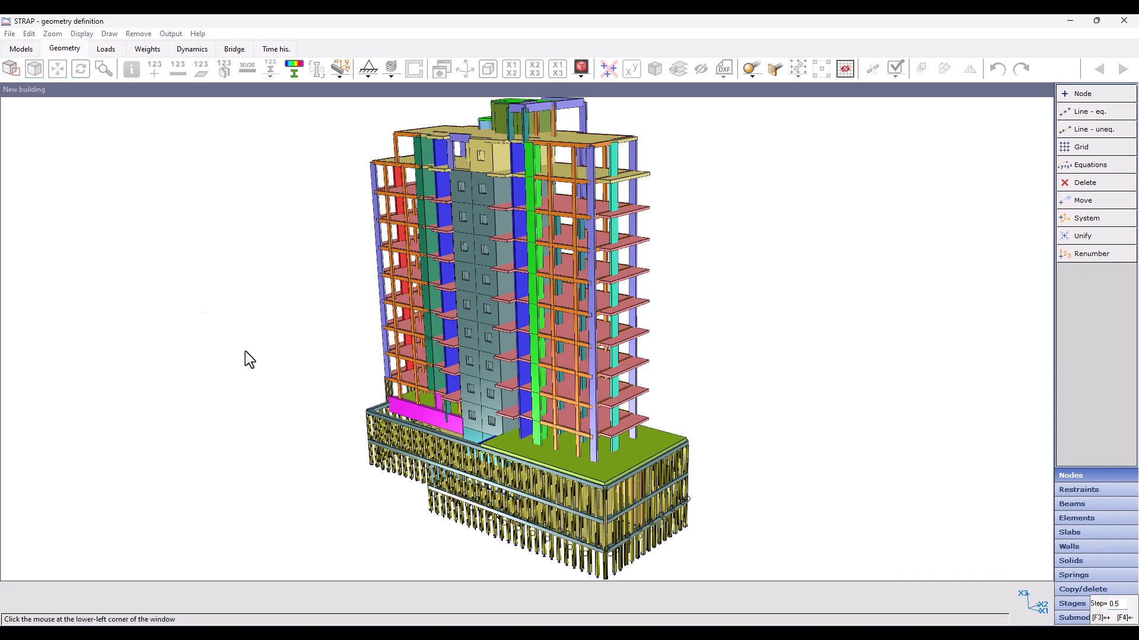
click(554, 585)
click(777, 371)
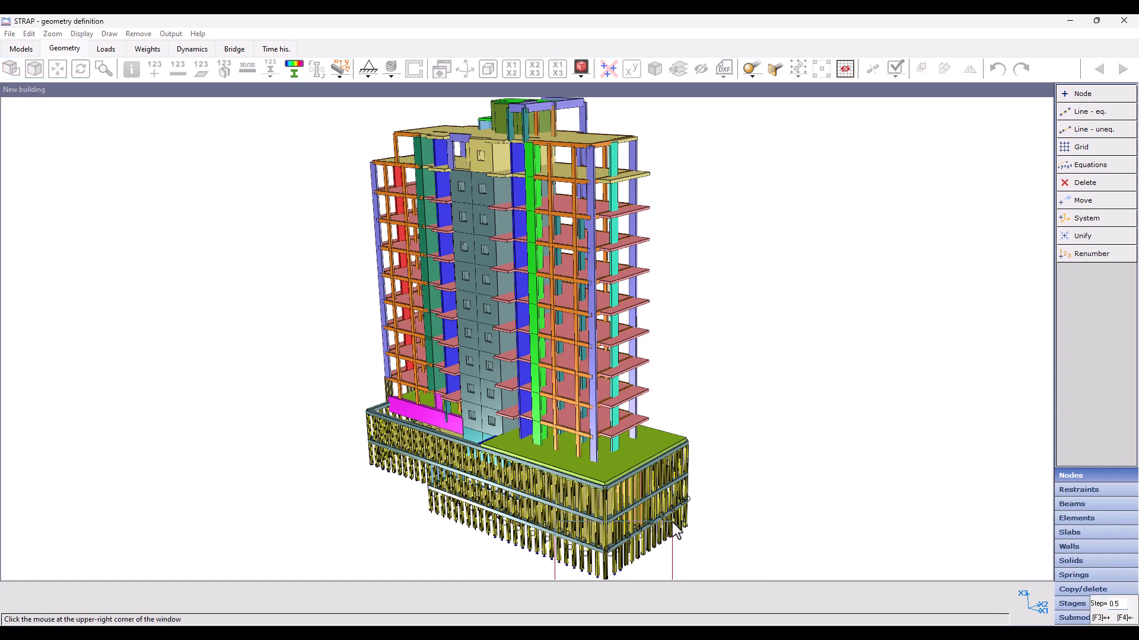
middle_drag(666, 528, 687, 409)
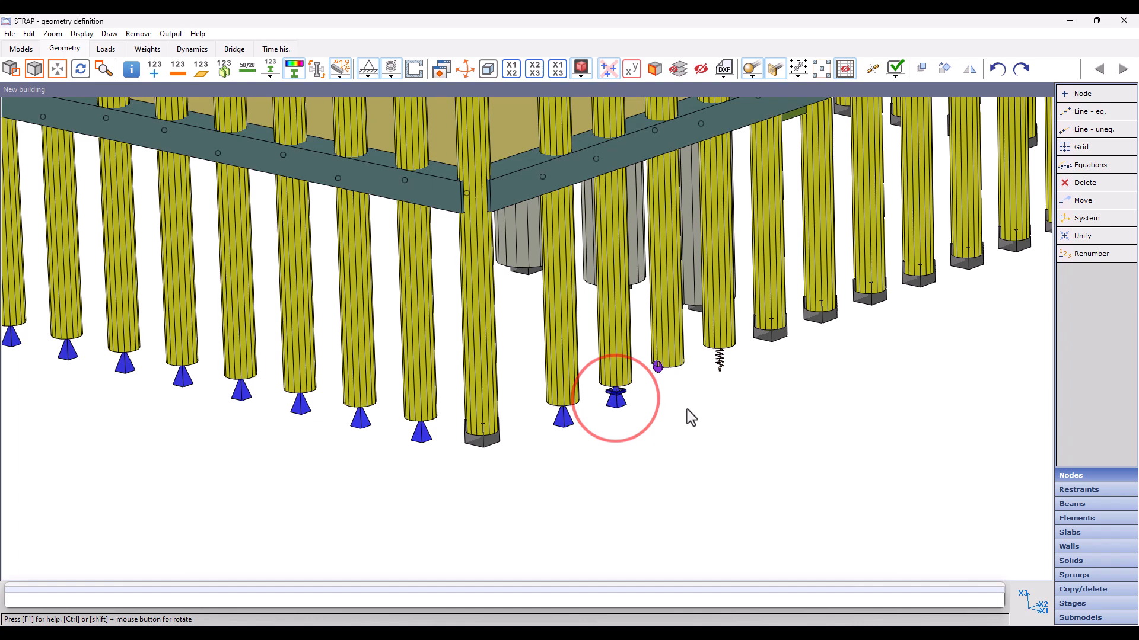
mouse_move(658, 367)
ctrl+mouse_down()
mouse_move(585, 349)
mouse_move(567, 357)
ctrl+mouse_up()
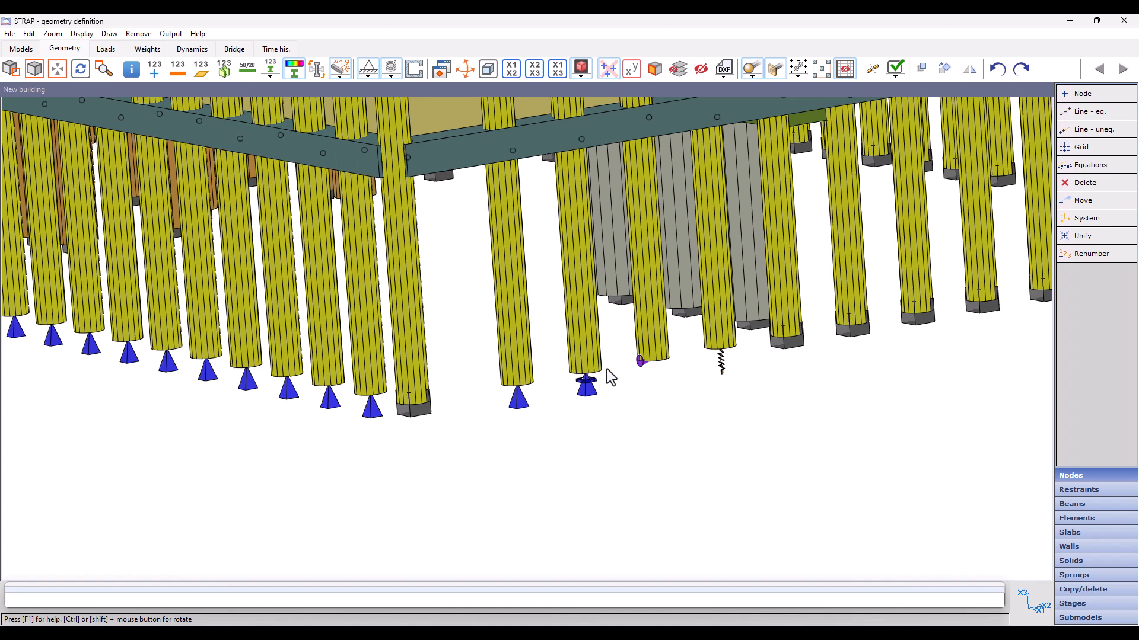
ctrl+drag(640, 380, 663, 406)
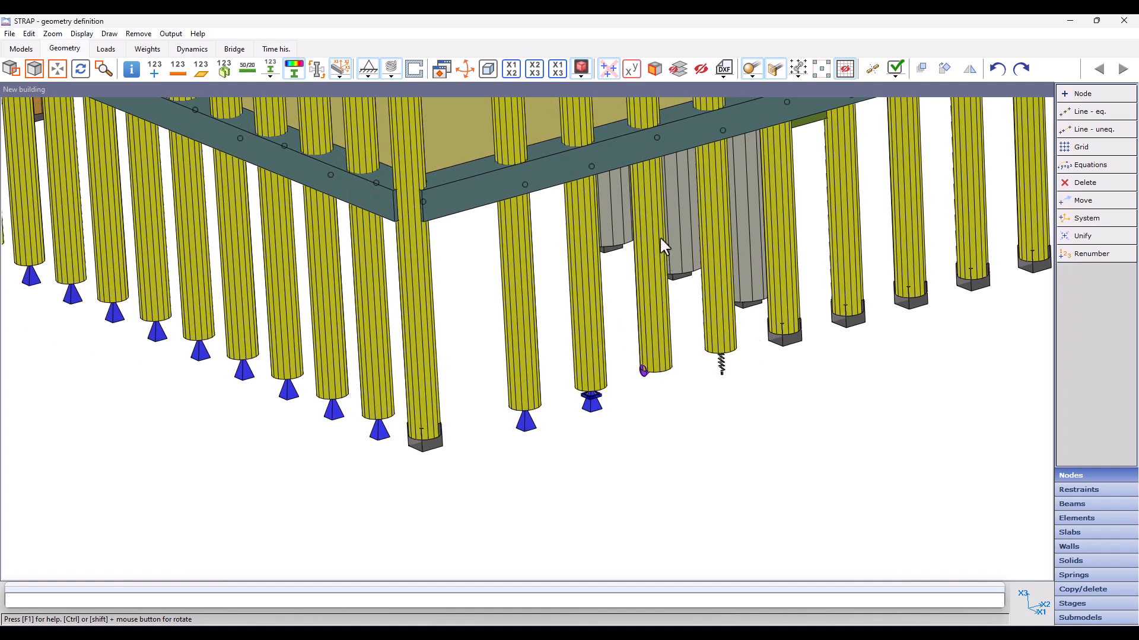
Step: Set the restraints size factor of the rendered display to 1.5
click(581, 79)
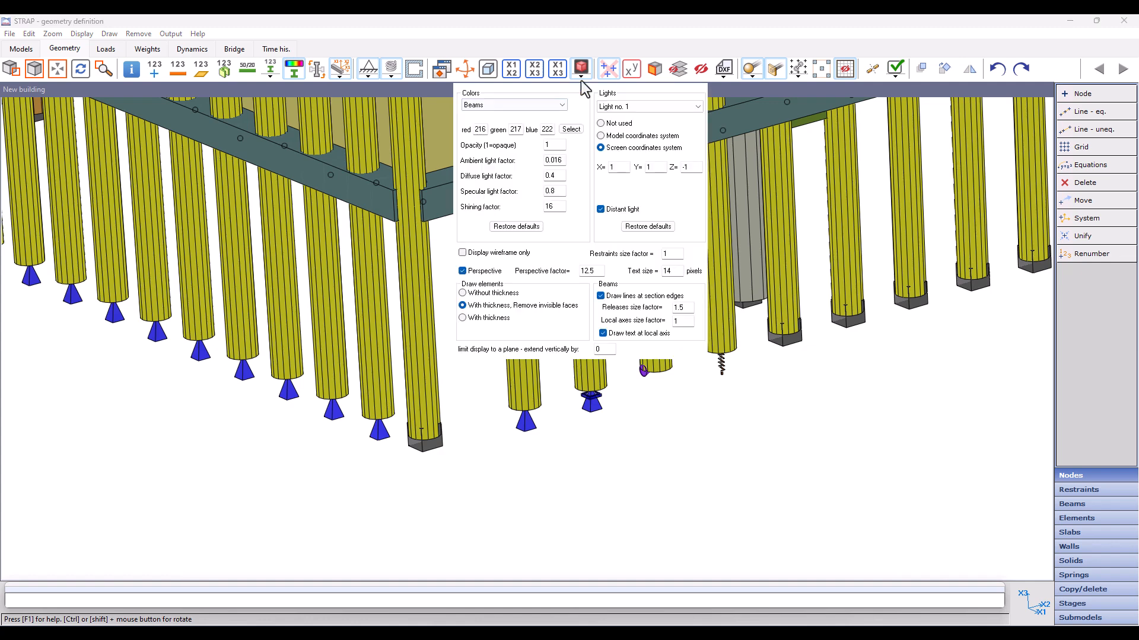
click(666, 254)
text(.5)
click(543, 475)
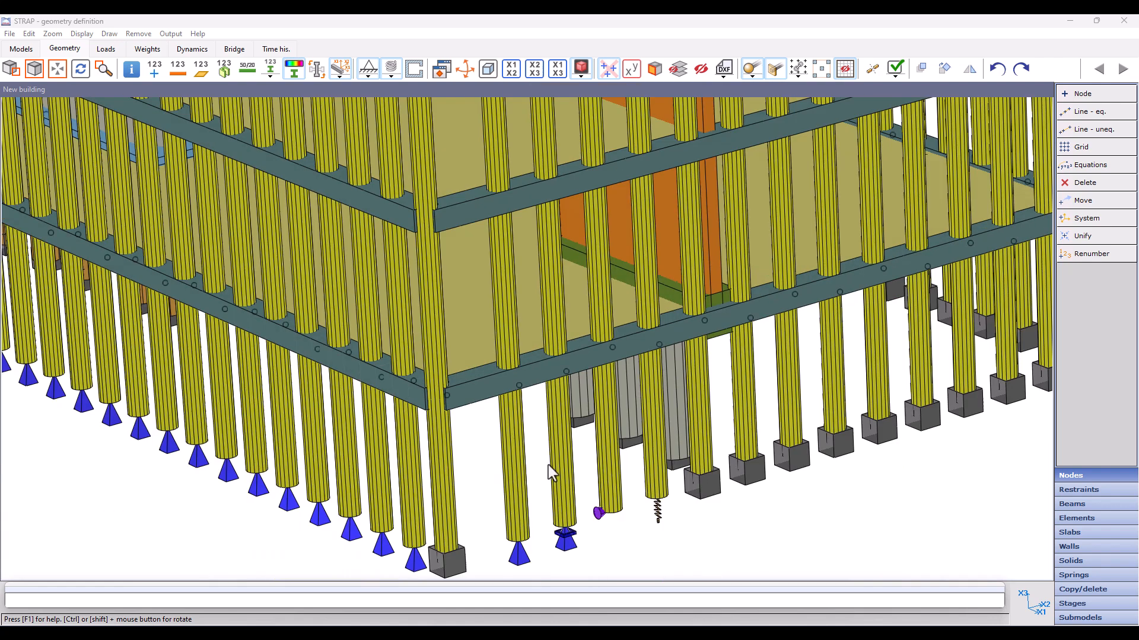
Step: Show the beams' local axes on the rendered base piles and hide them again
middle_drag(548, 465, 585, 218)
scroll(584, 218, up, 3)
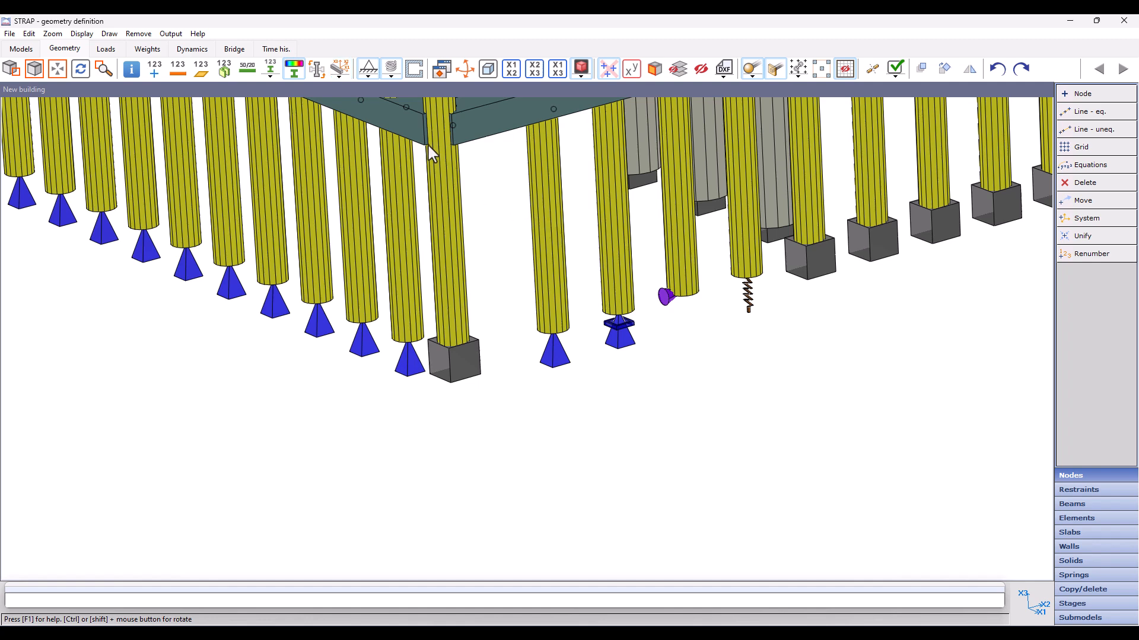
click(340, 69)
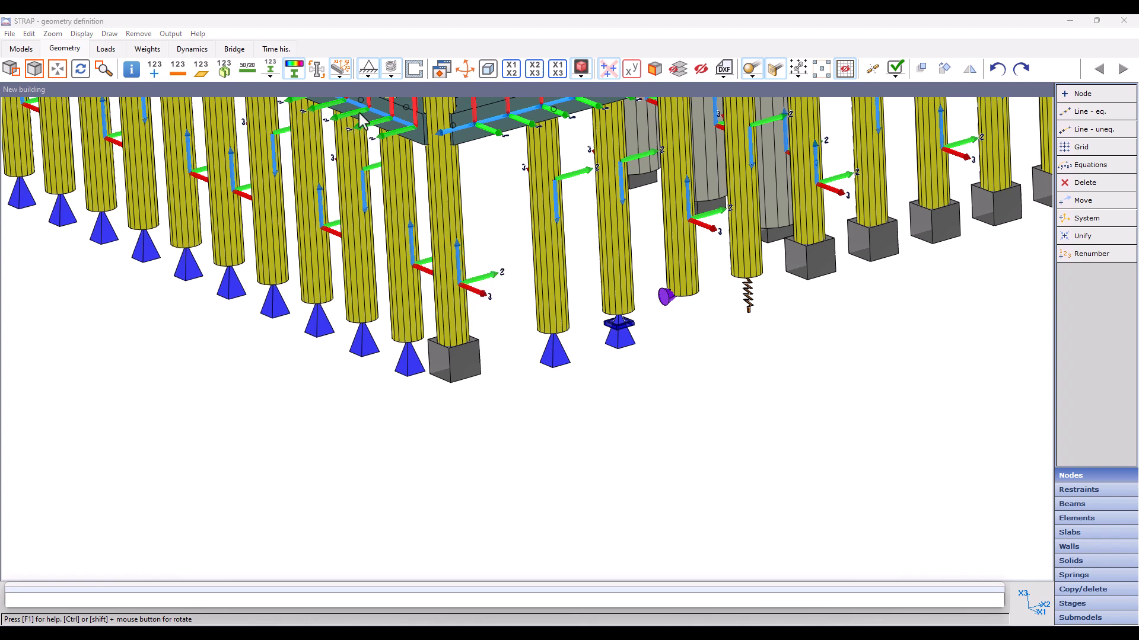
click(340, 69)
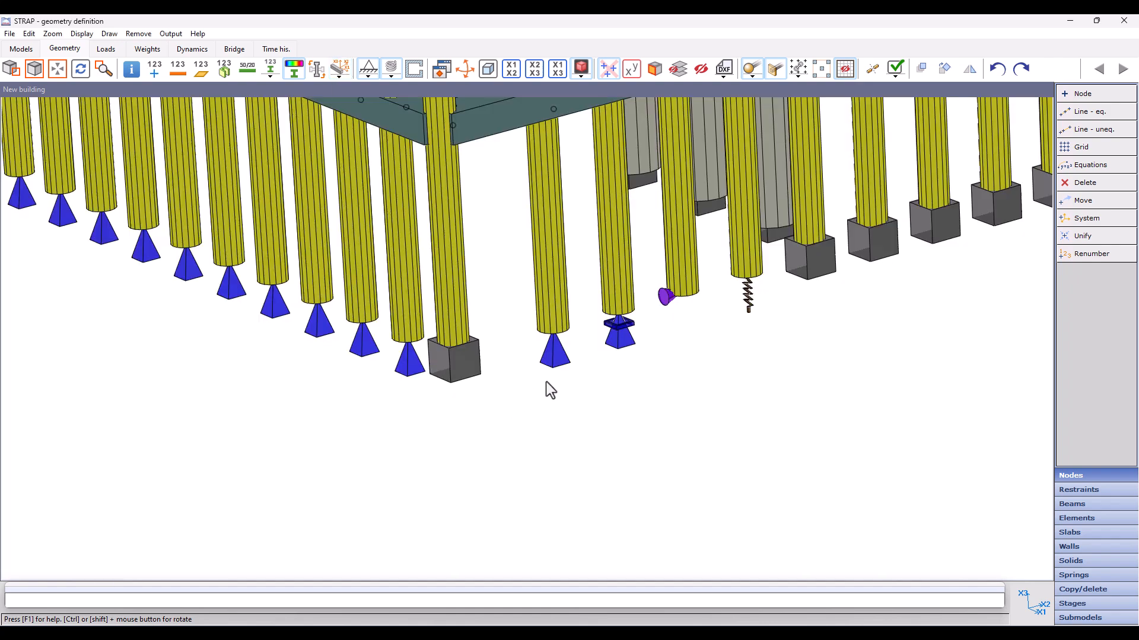
Step: Limit the display by coordinates with an upper X3 limit of 4.5, keeping only the basement and lowest storeys
scroll(599, 351, down, 5)
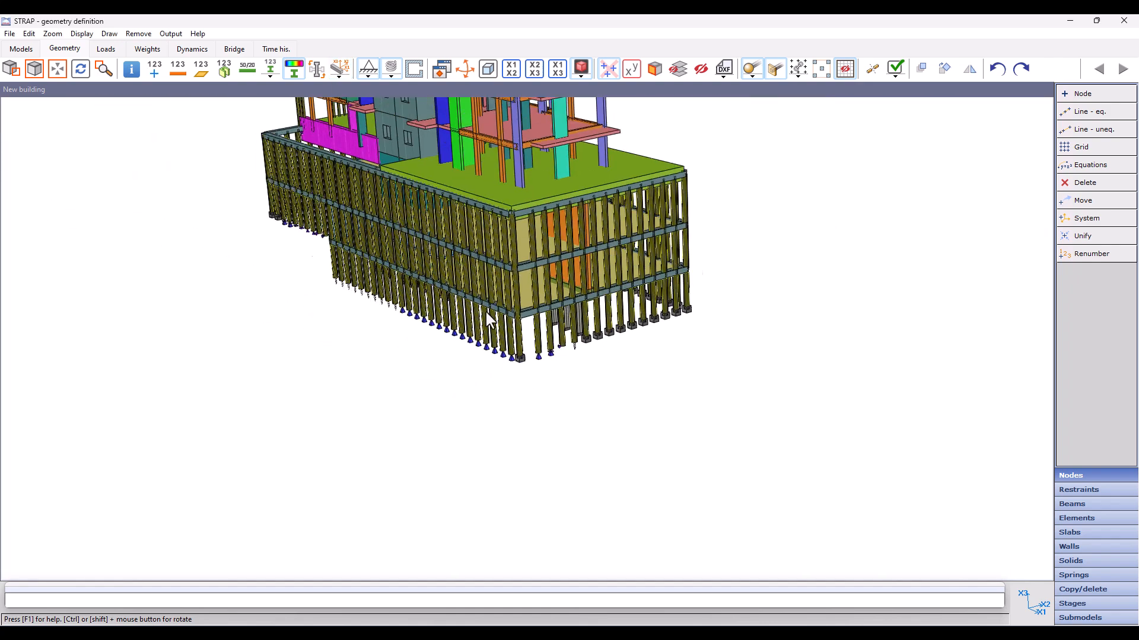
scroll(513, 357, up, 2)
ctrl+drag(507, 354, 534, 350)
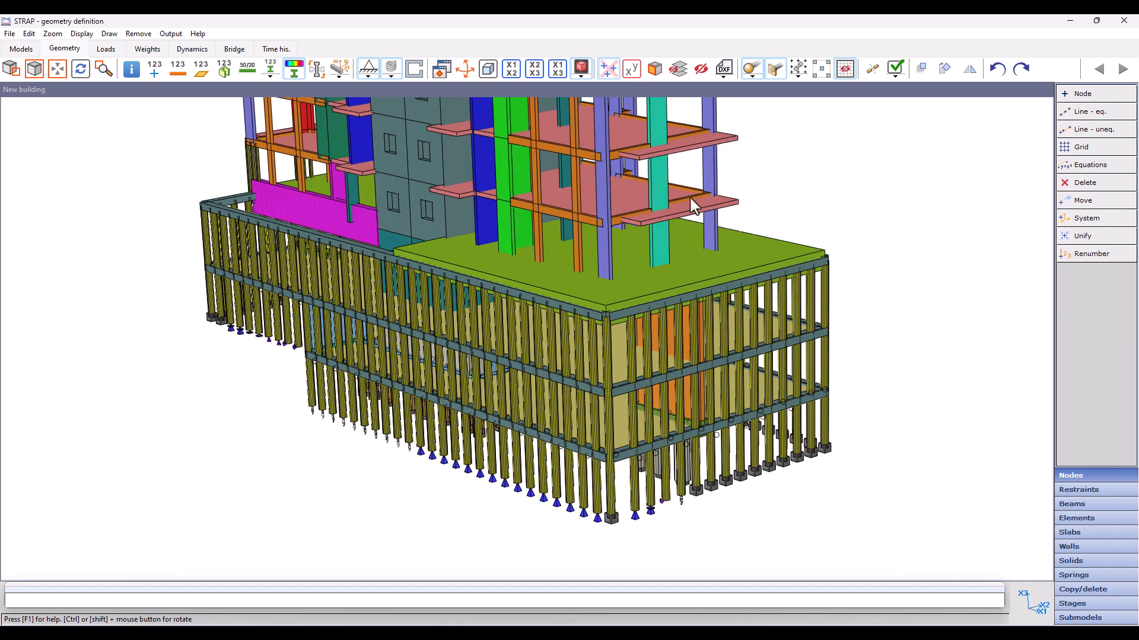
click(632, 70)
click(646, 355)
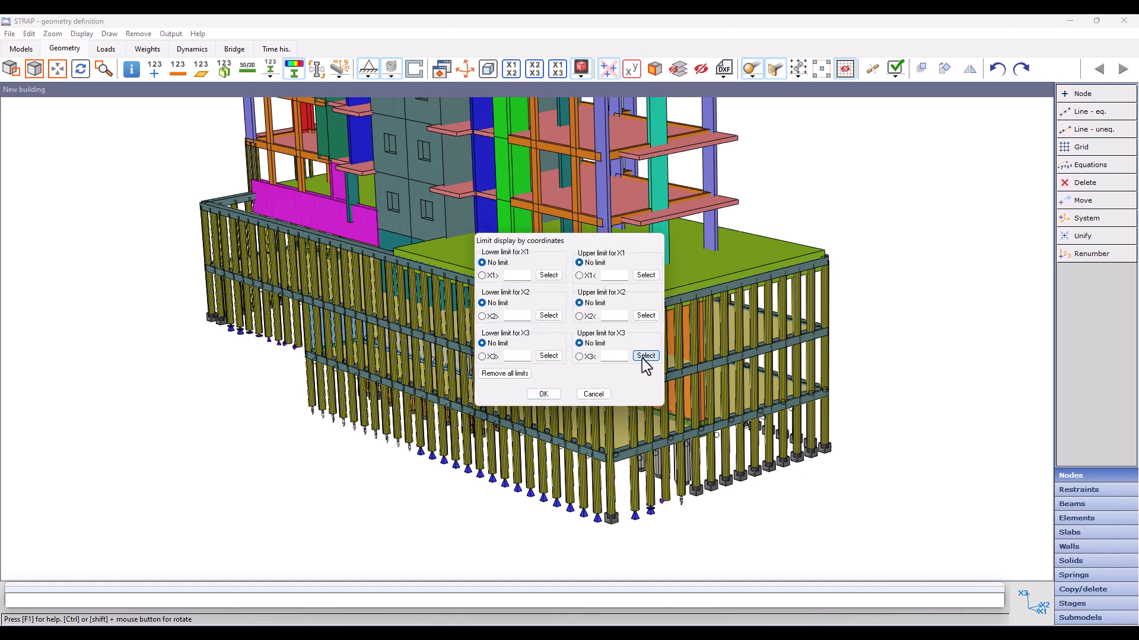
click(606, 220)
double_click(608, 358)
text(4.5)
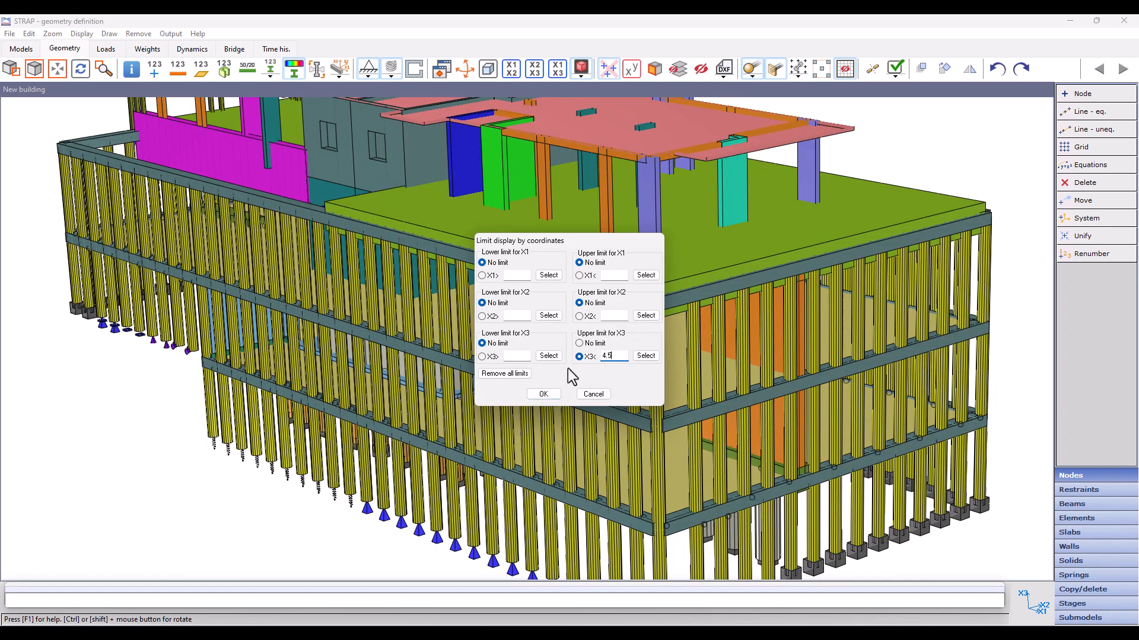
click(543, 395)
Step: Limit the display to the X1-X2 plane through the outer corner of the floor slab above the podium, in isometric view
scroll(482, 338, down, 3)
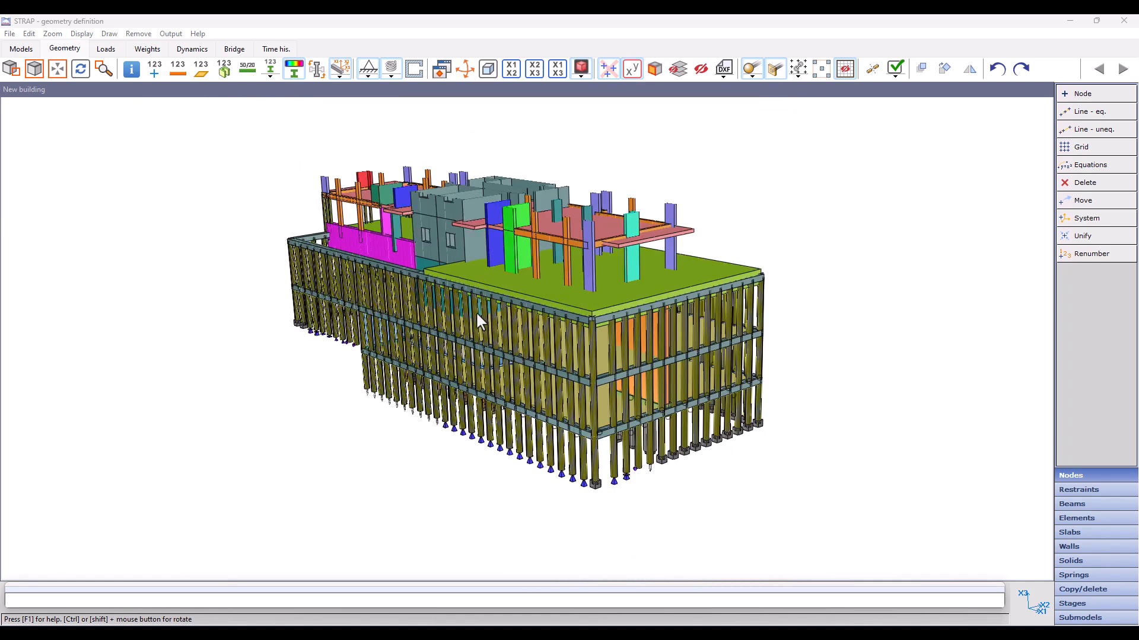
scroll(548, 320, up, 5)
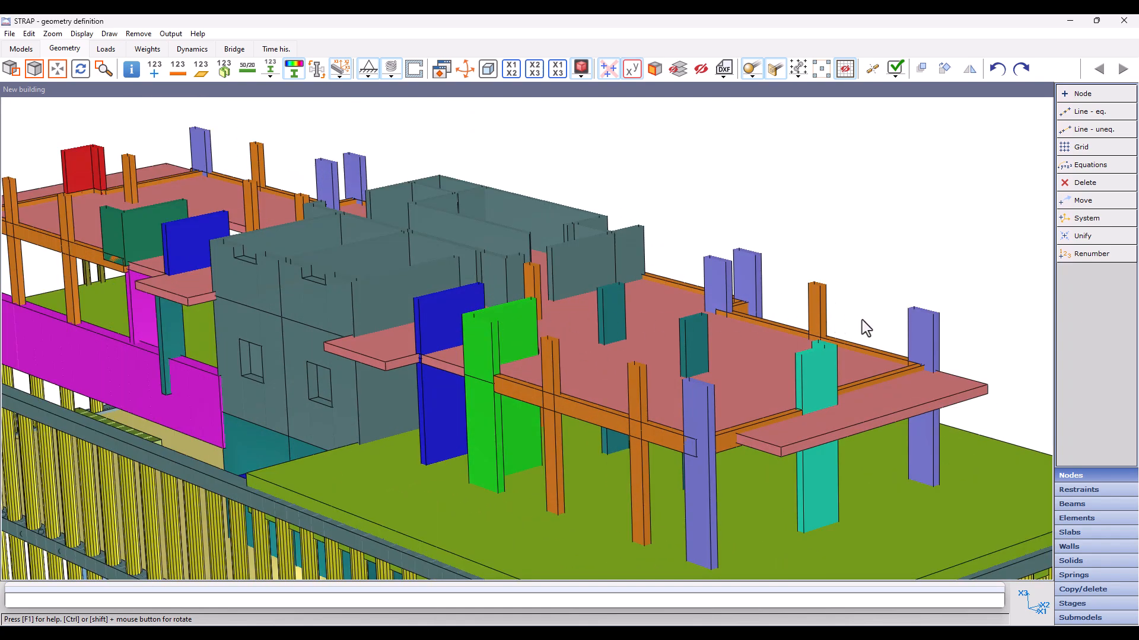
ctrl+drag(725, 336, 770, 355)
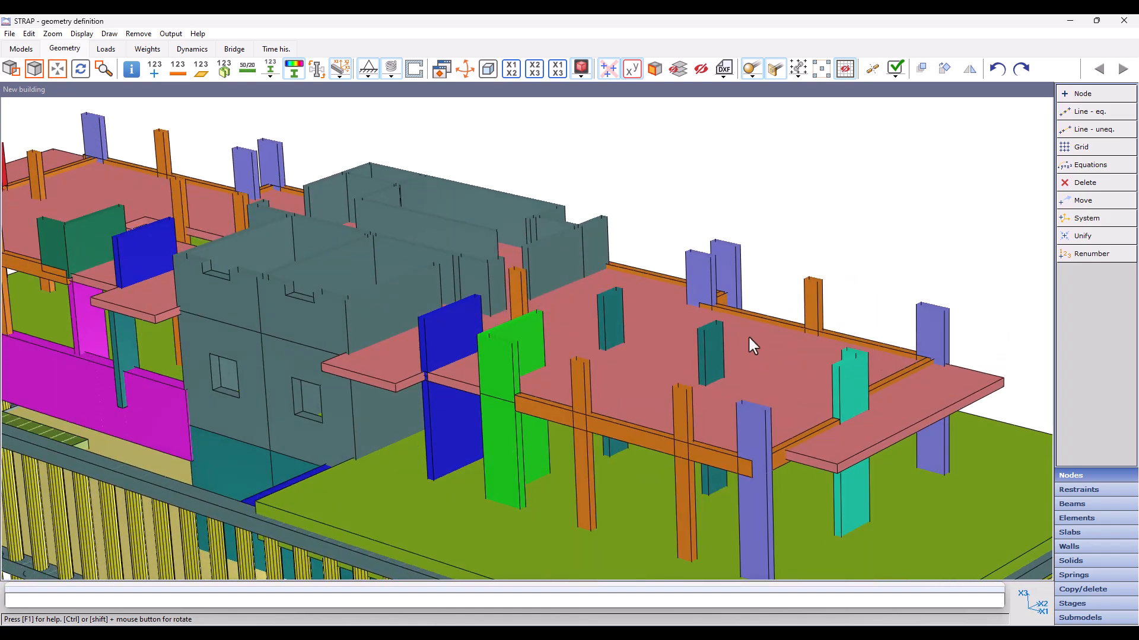
scroll(749, 336, down, 5)
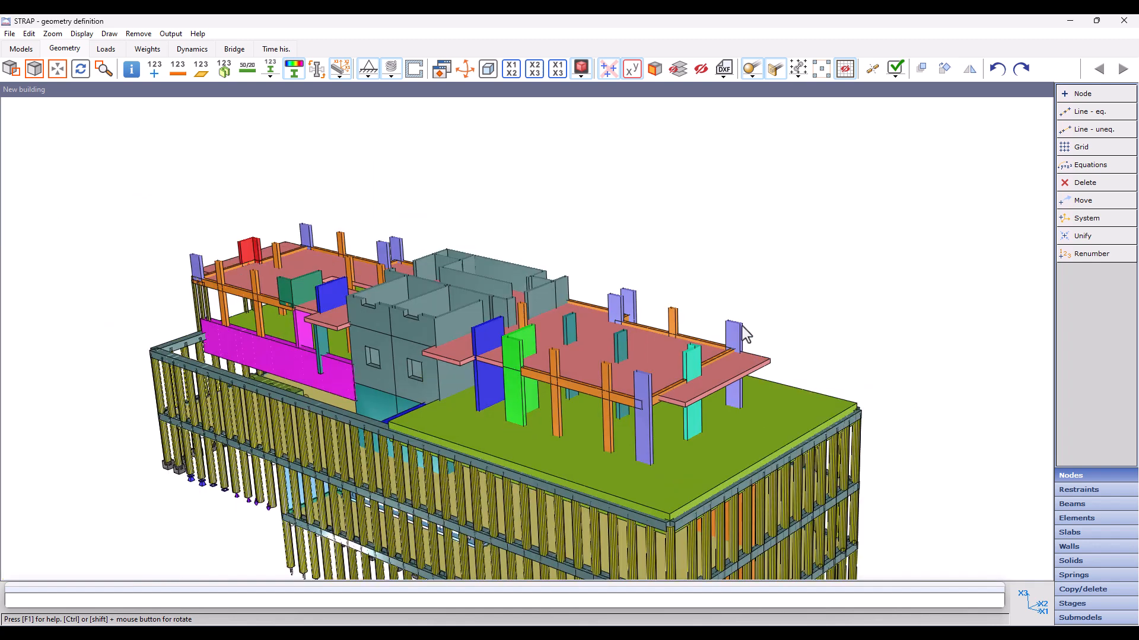
click(654, 69)
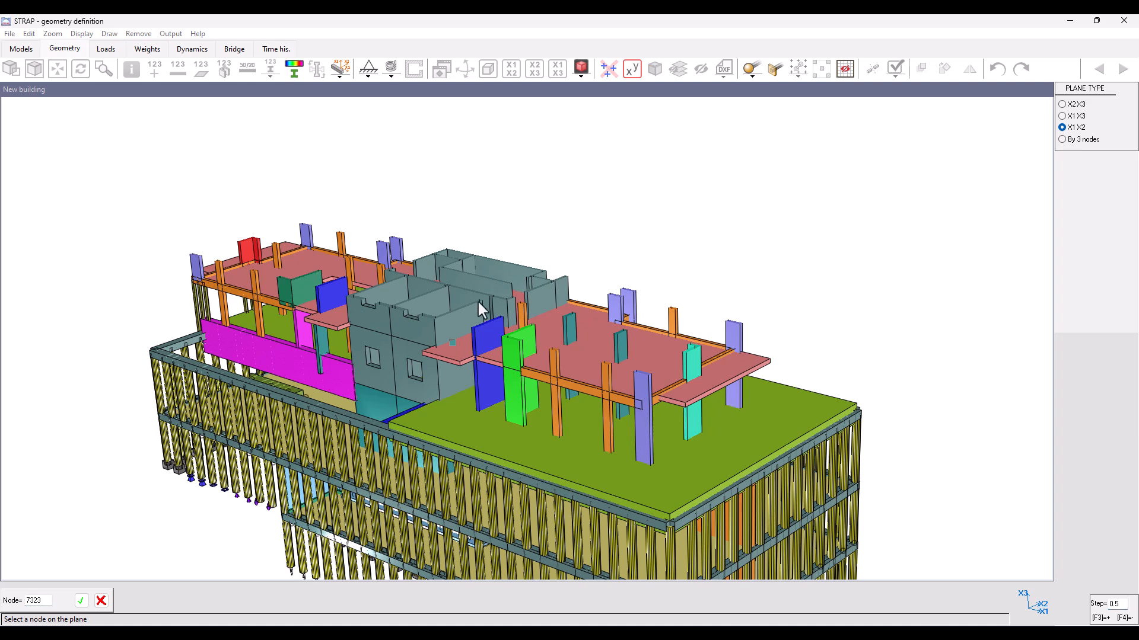
click(771, 360)
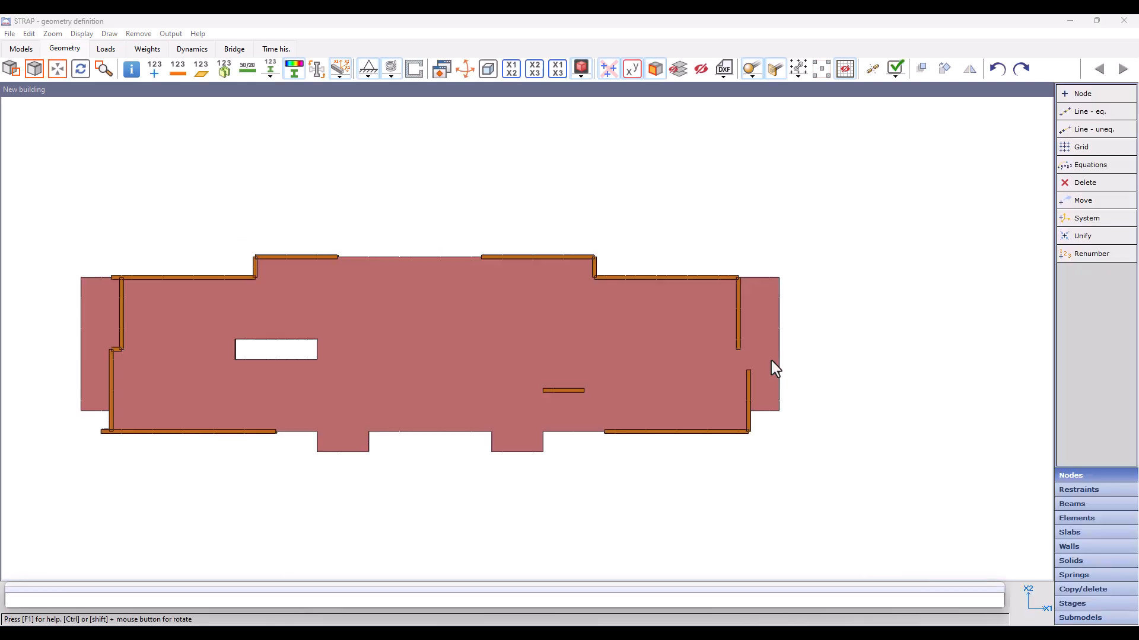
click(487, 72)
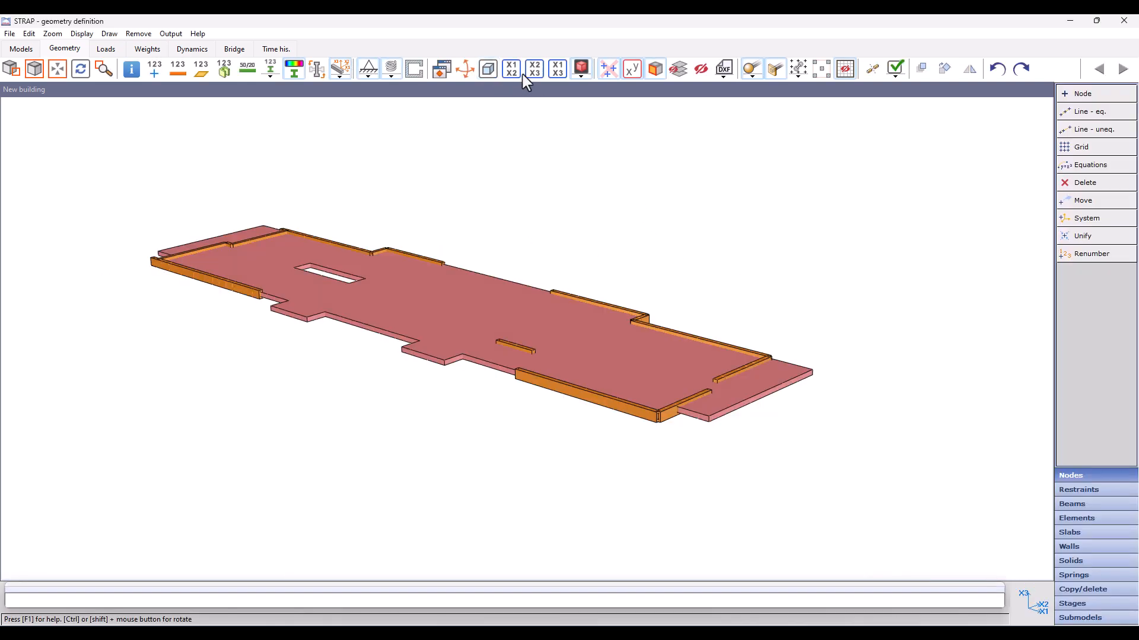
Step: Extend the plane-limited rendered display vertically by 1.5 to include the adjoining columns and walls
click(580, 77)
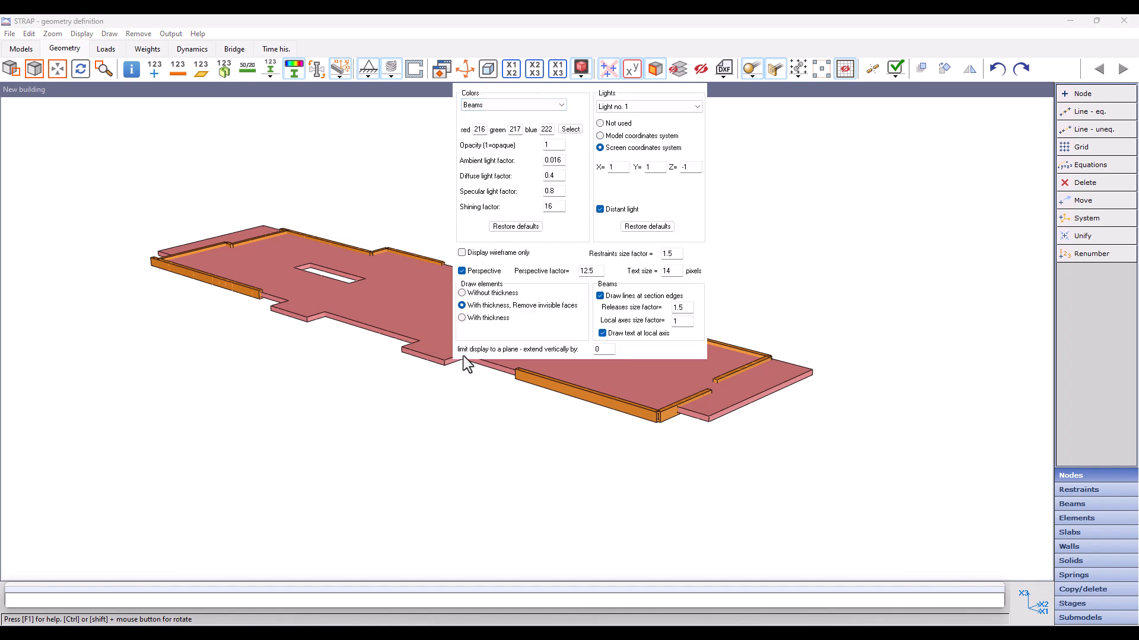
double_click(605, 351)
text(1.5)
click(556, 455)
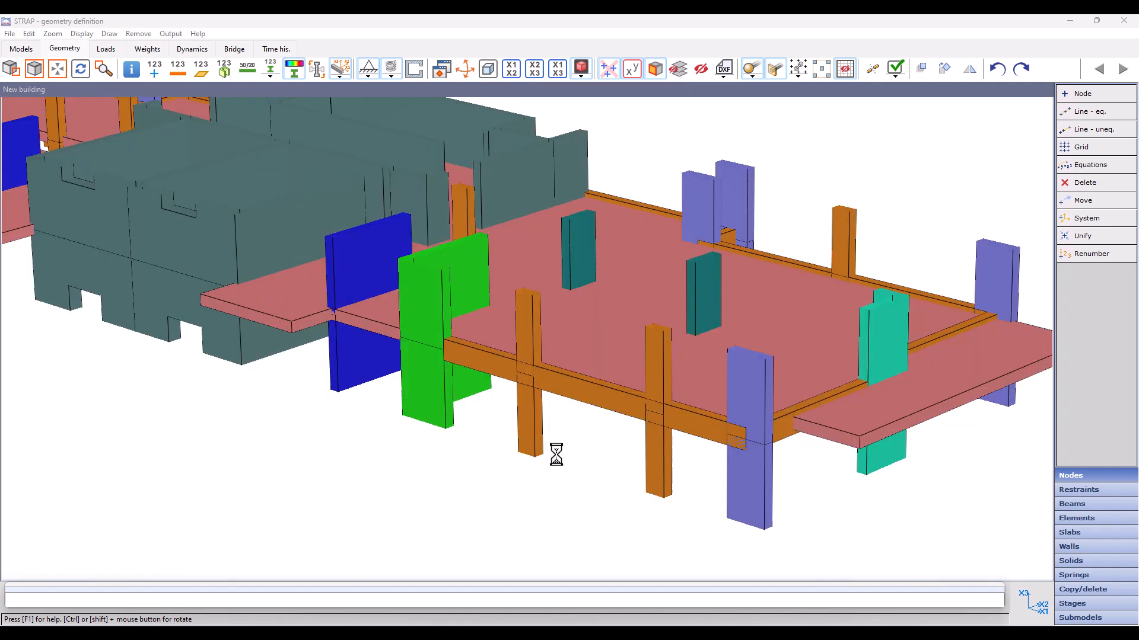
Step: Remove the corner column and its neighbouring edge column below the slab from the display of the rendered model
scroll(534, 383, up, 3)
ctrl+drag(547, 384, 552, 432)
scroll(478, 327, down, 2)
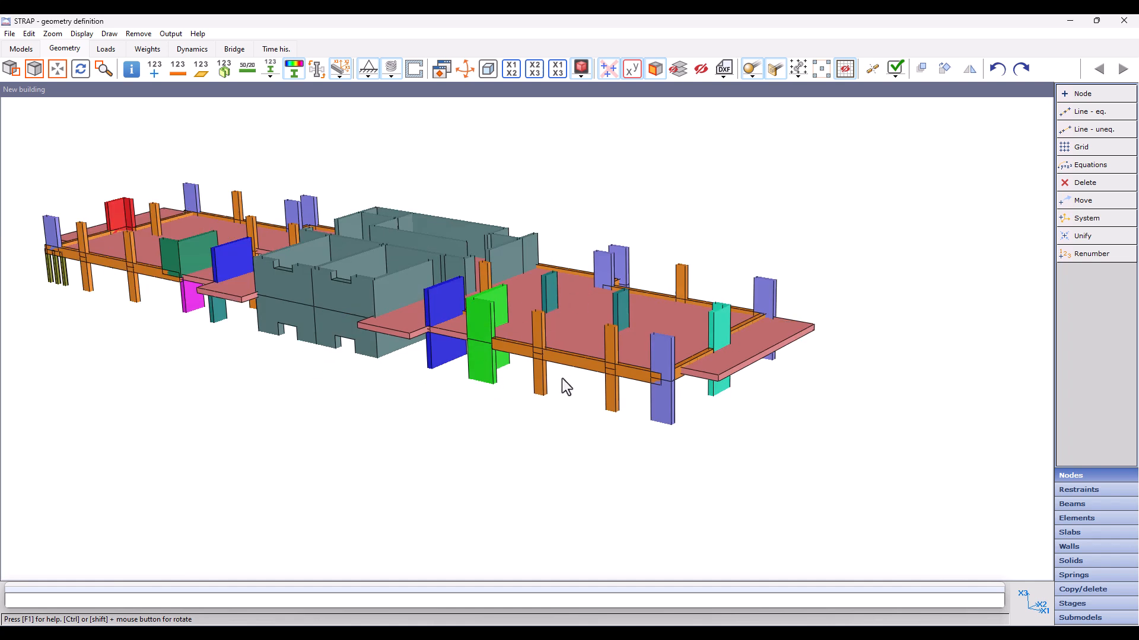
middle_drag(560, 380, 603, 401)
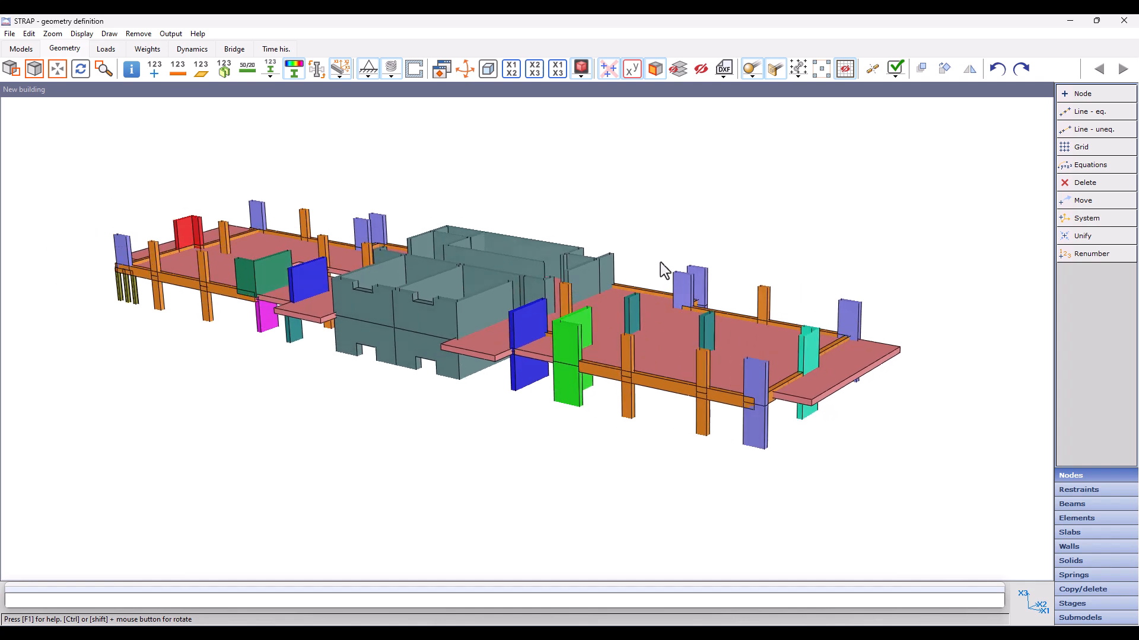
click(701, 70)
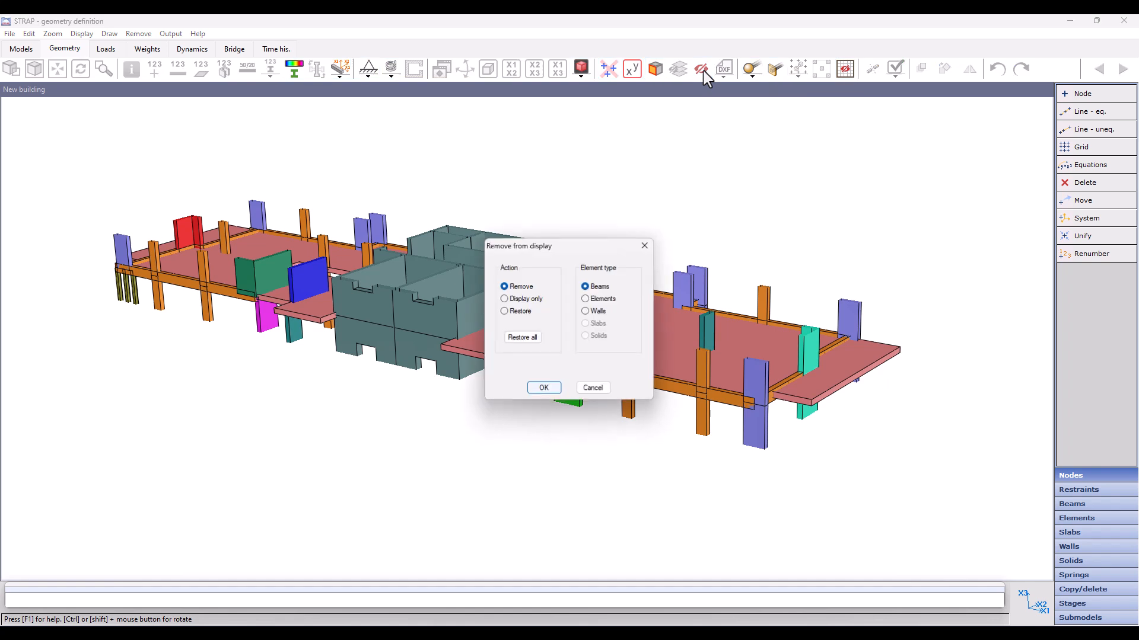
click(543, 389)
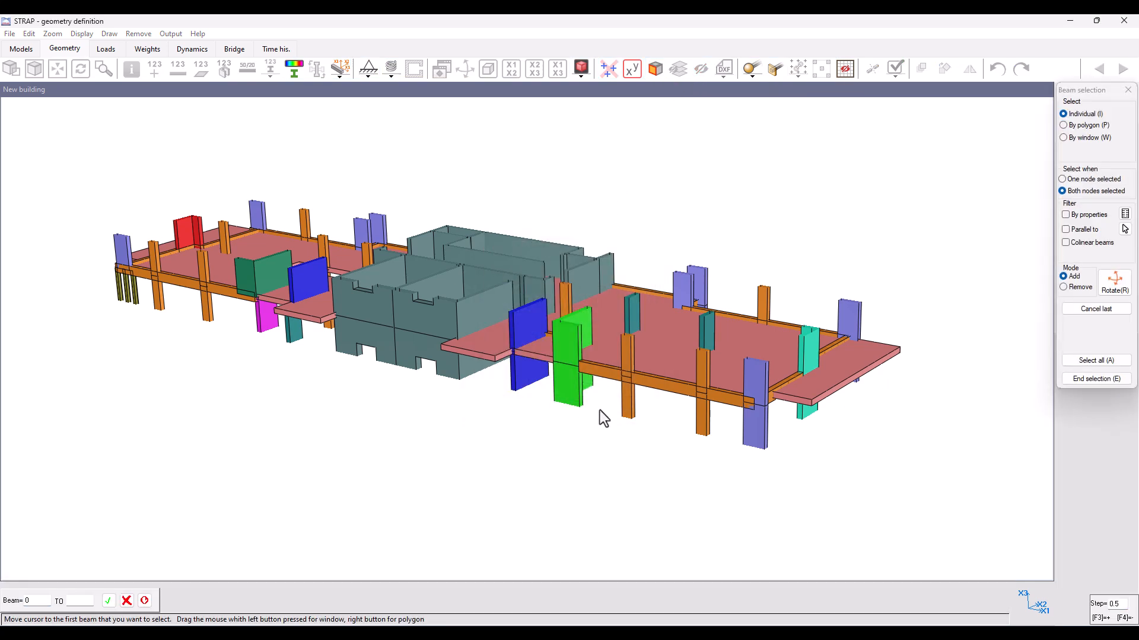
click(753, 431)
click(753, 435)
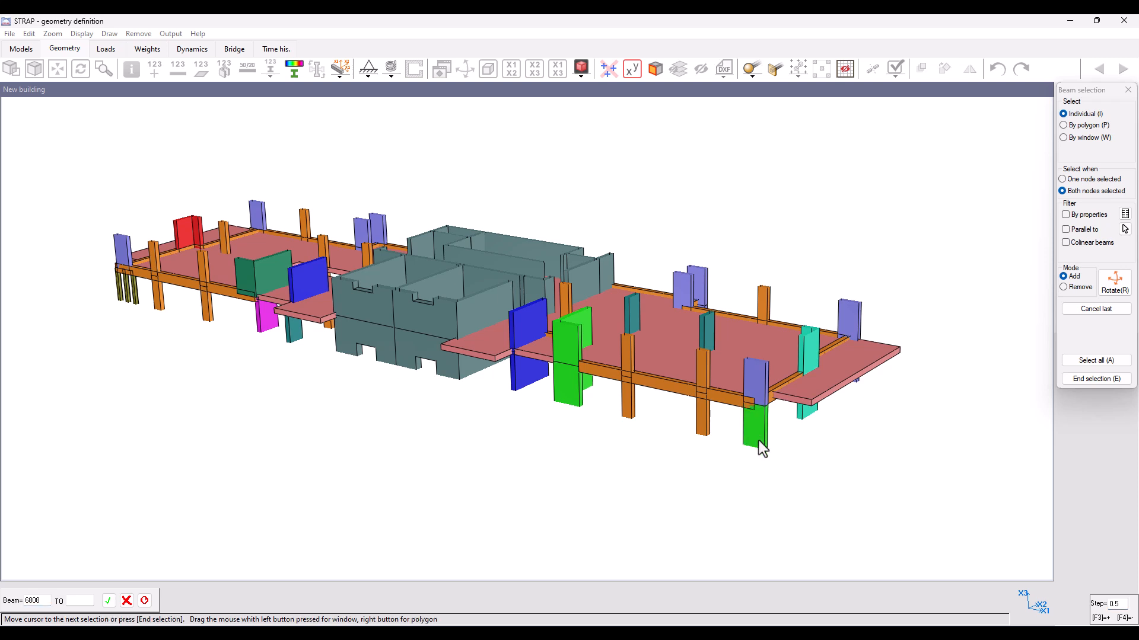
click(705, 423)
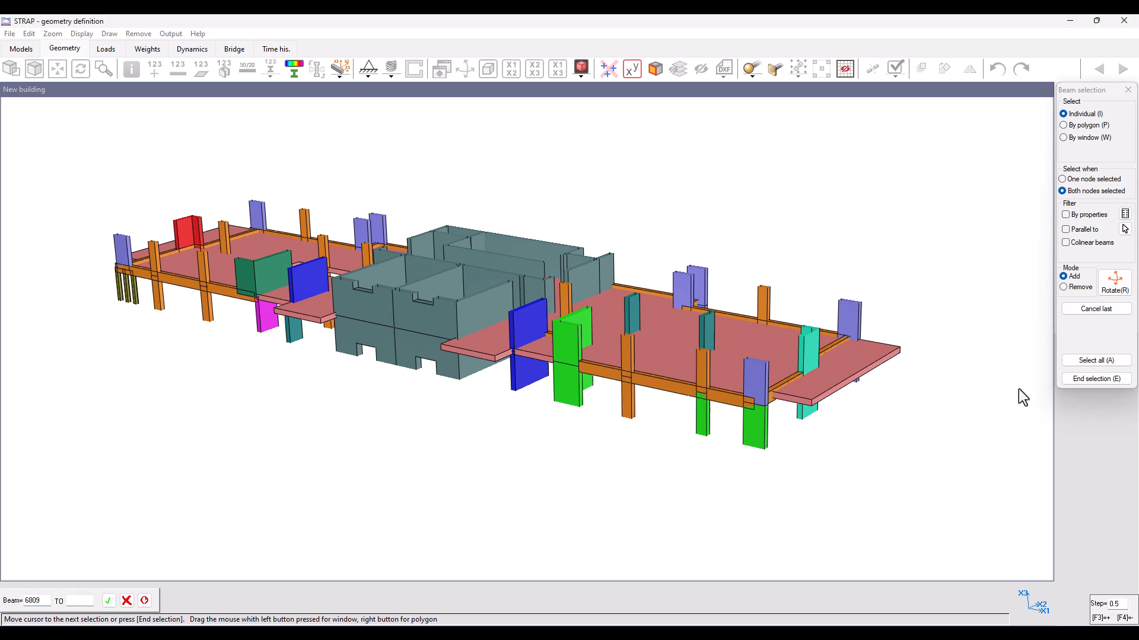
click(1088, 379)
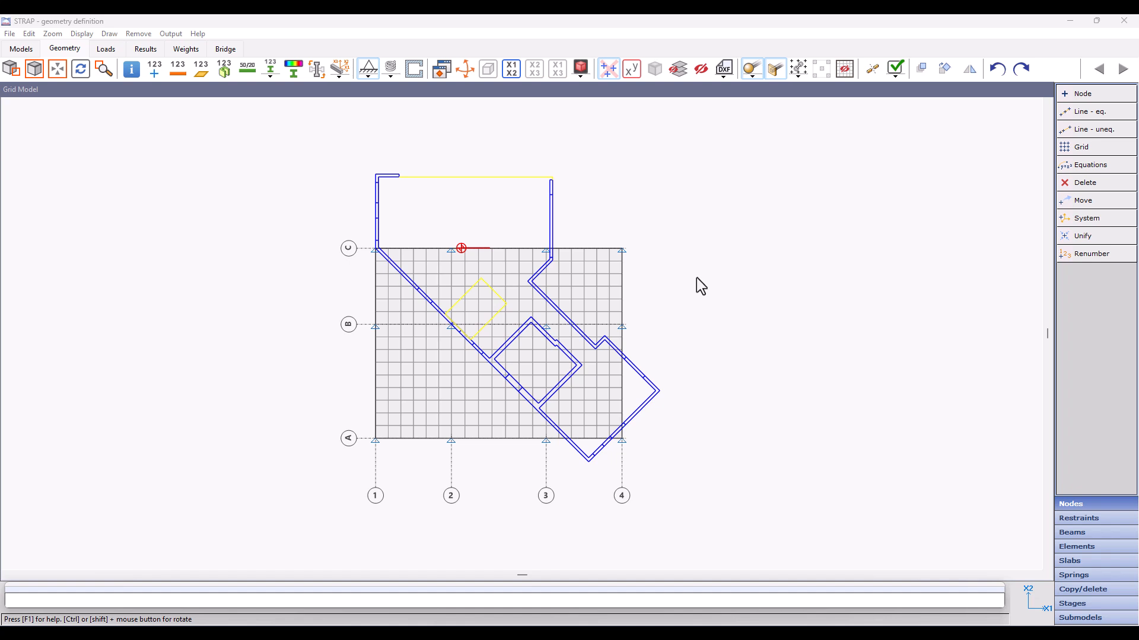
Step: Change the DXF background drawing to uniform thin blue lines and hide it from the grid model
click(728, 78)
click(625, 214)
click(626, 215)
click(701, 330)
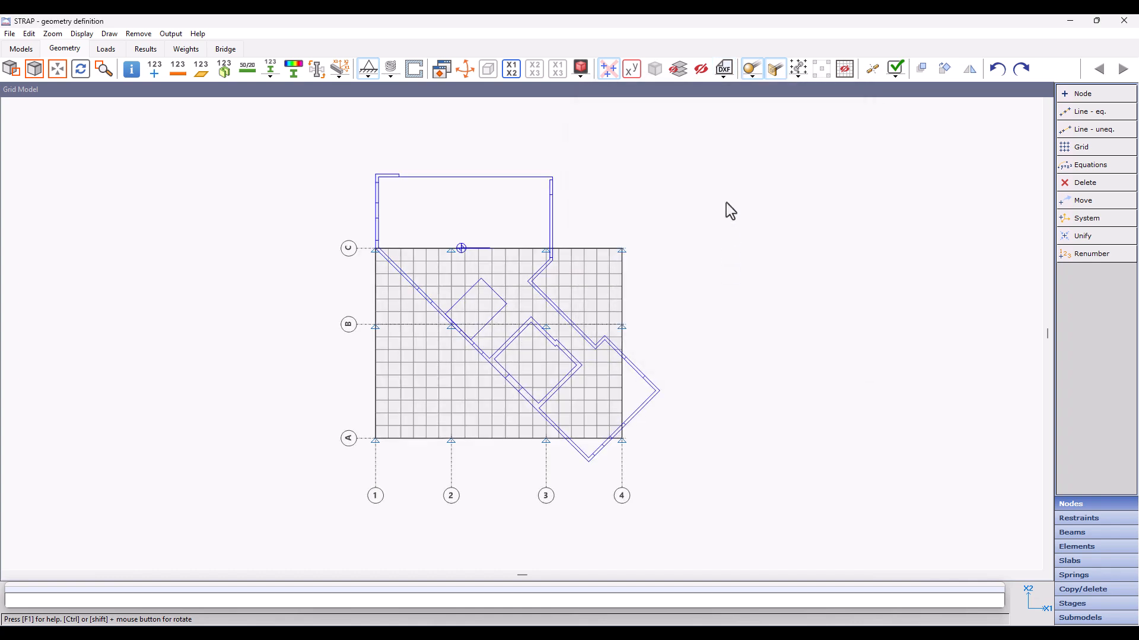
click(725, 70)
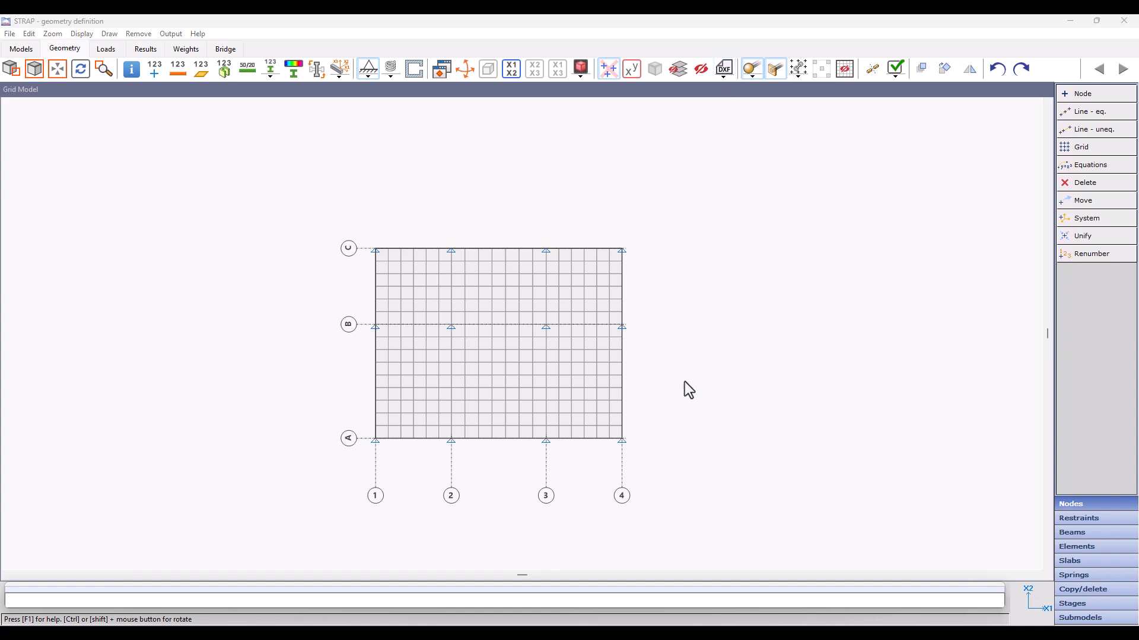
Step: Show the local axes of the grid model's perimeter beams in a 3D view and hide them again
ctrl+drag(671, 416, 472, 254)
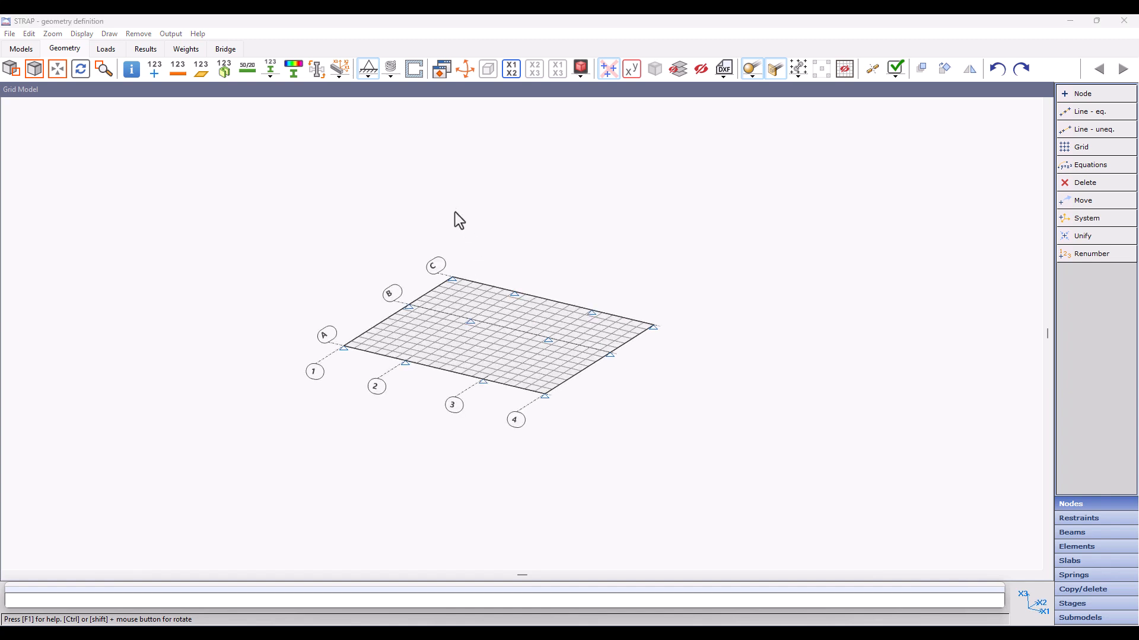
click(340, 69)
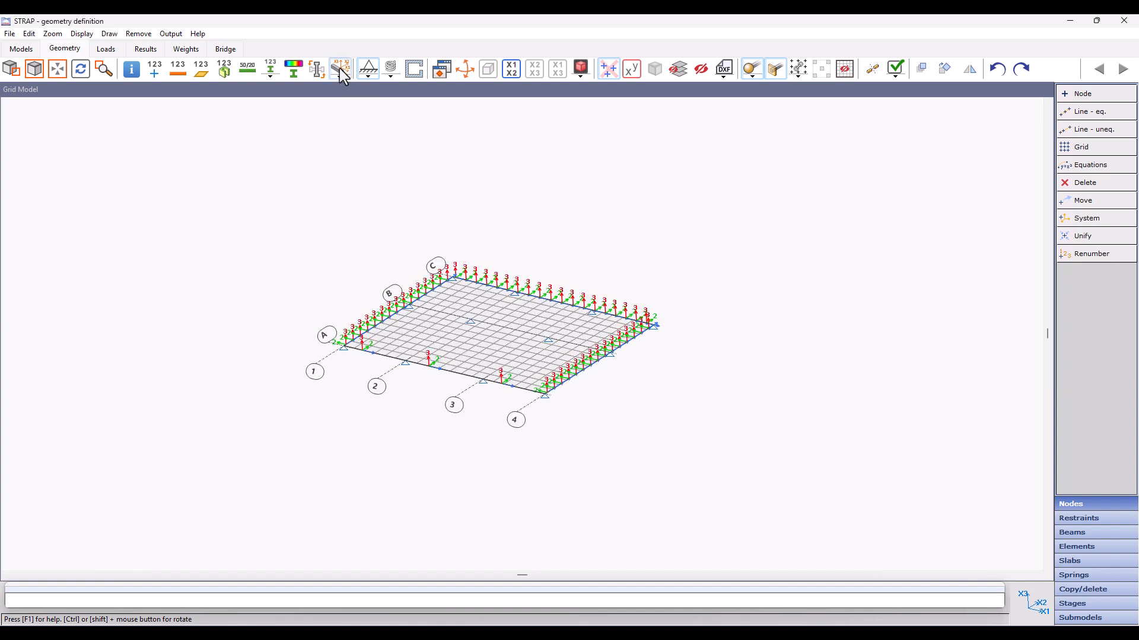
click(340, 78)
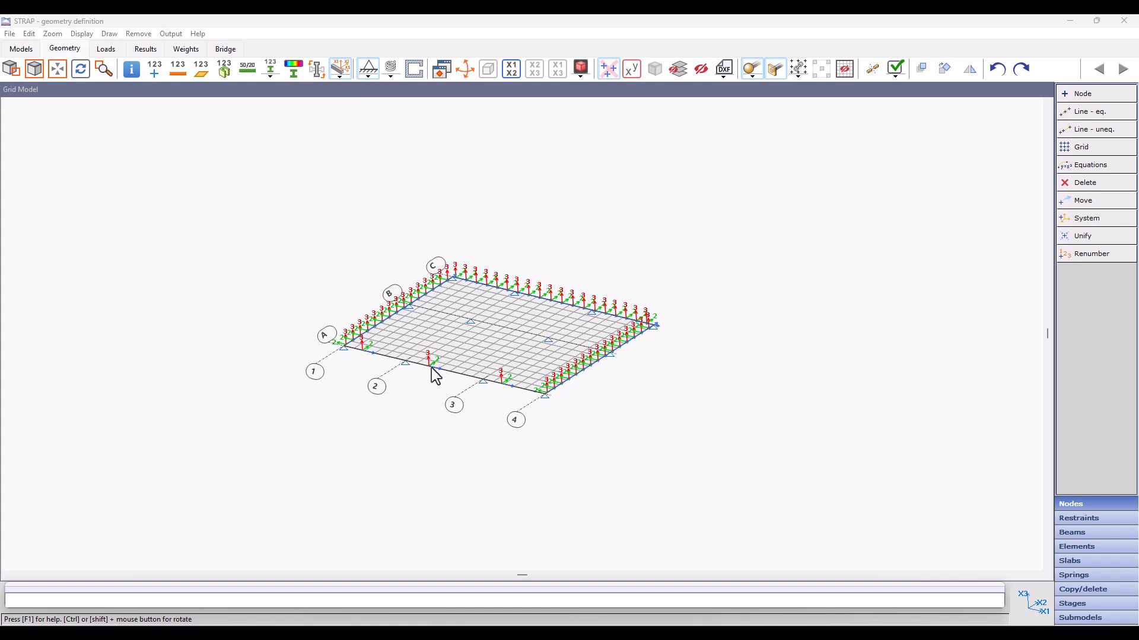
scroll(433, 377, up, 3)
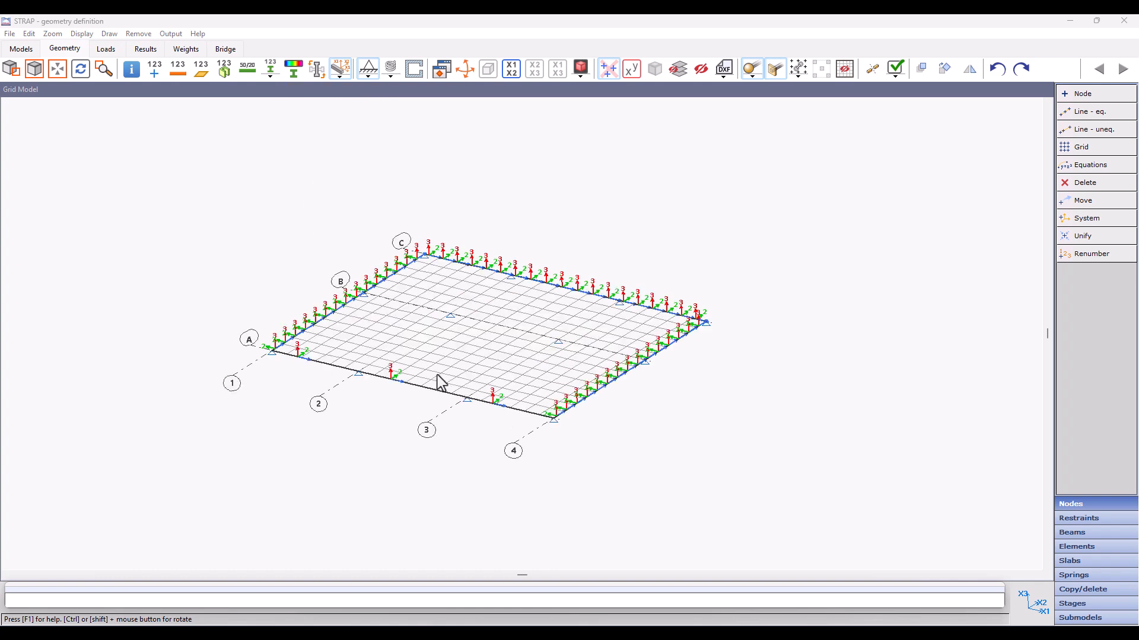
click(340, 68)
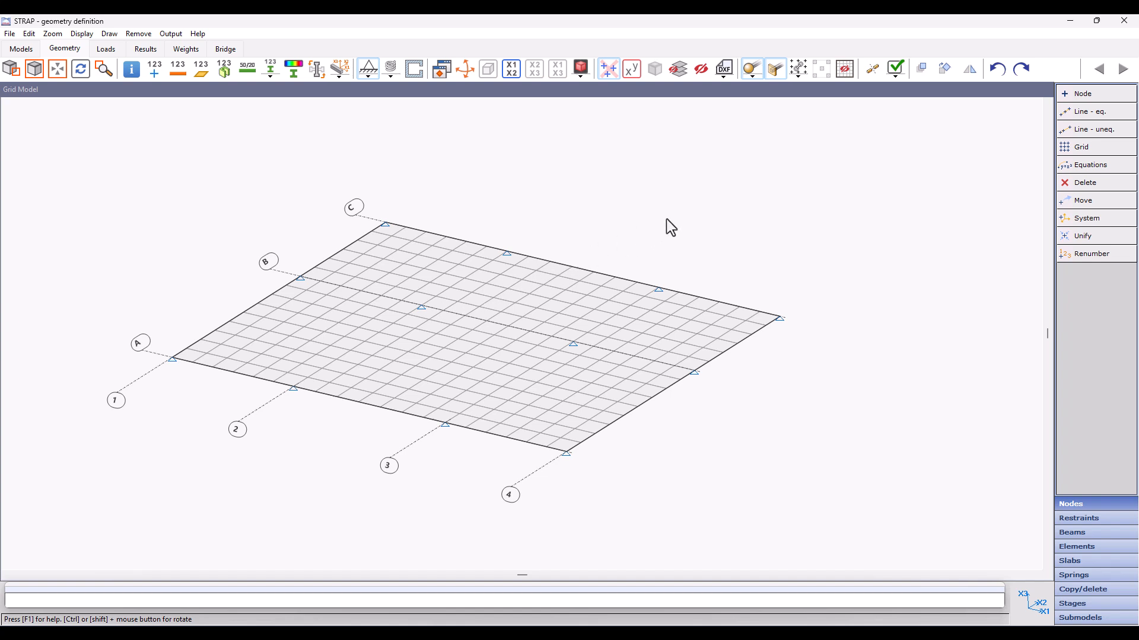
Step: Check the geometry with all available checks and a node distance limit of 0.01, and review the beam warnings
click(900, 76)
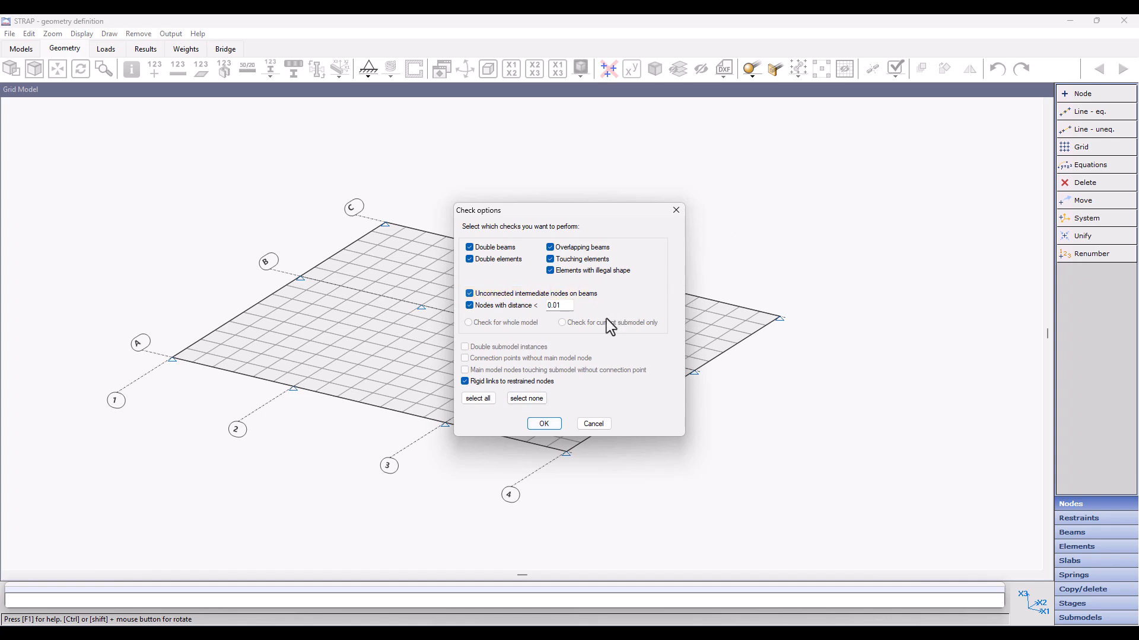
click(543, 424)
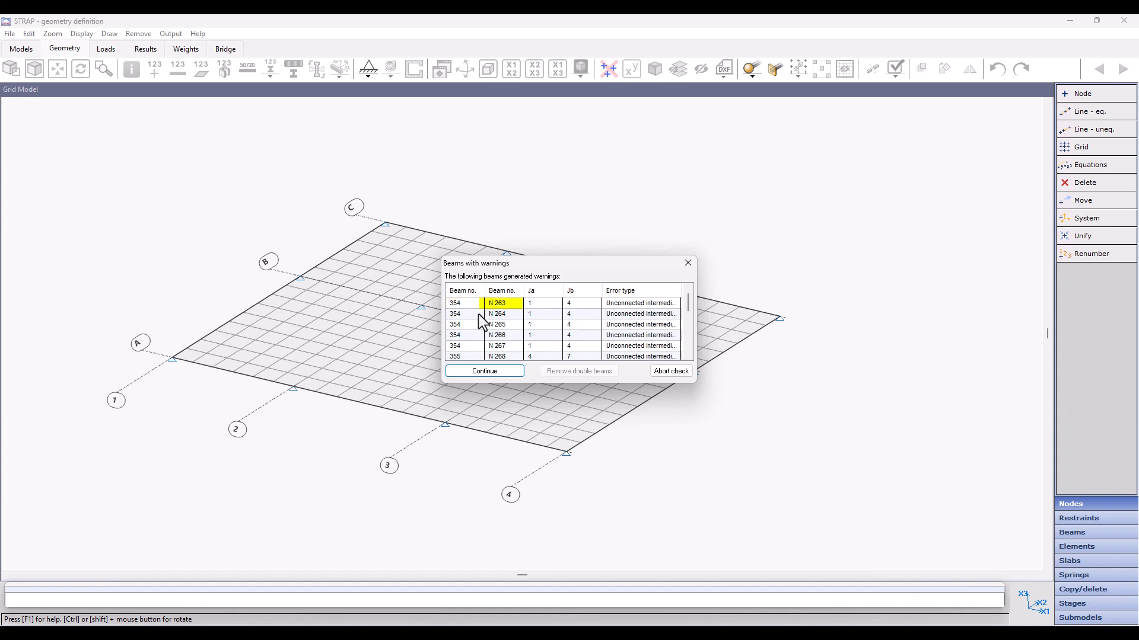
click(501, 368)
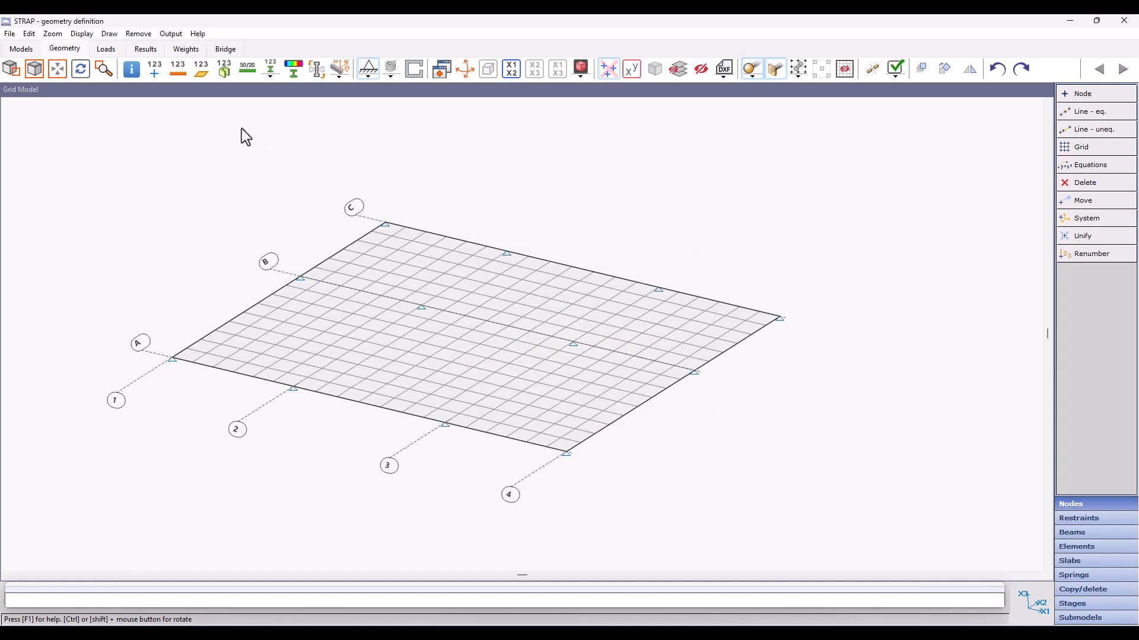
Step: Show the beam and node numbers and examine the long edge beams along axis A
click(177, 69)
middle_drag(228, 371, 432, 342)
scroll(457, 376, up, 2)
middle_drag(435, 386, 443, 341)
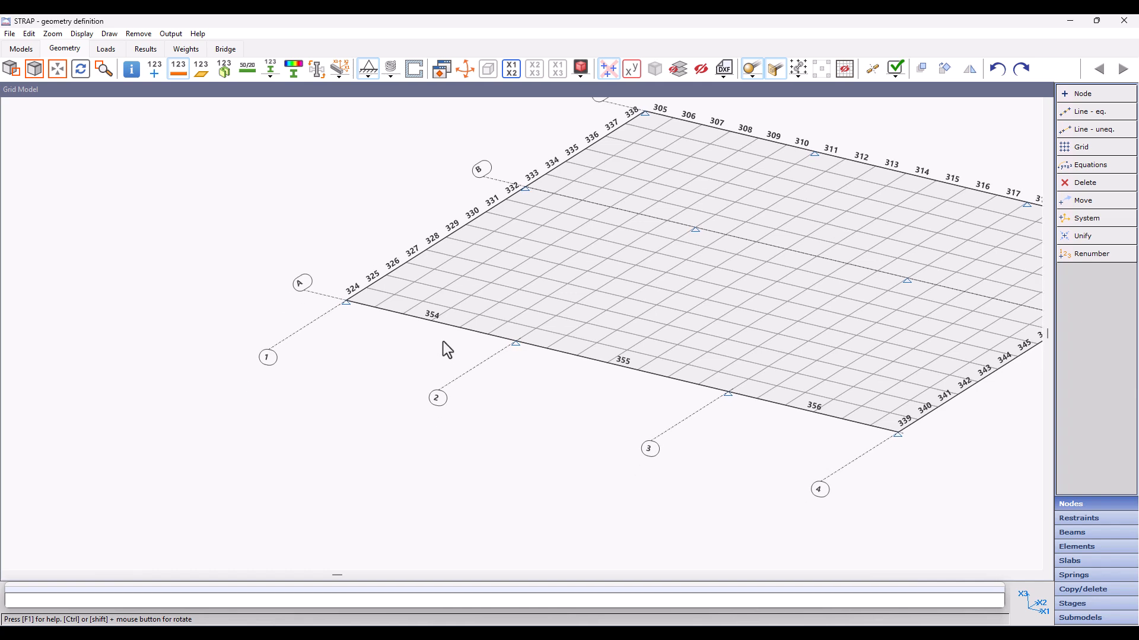
scroll(443, 341, up, 1)
click(155, 68)
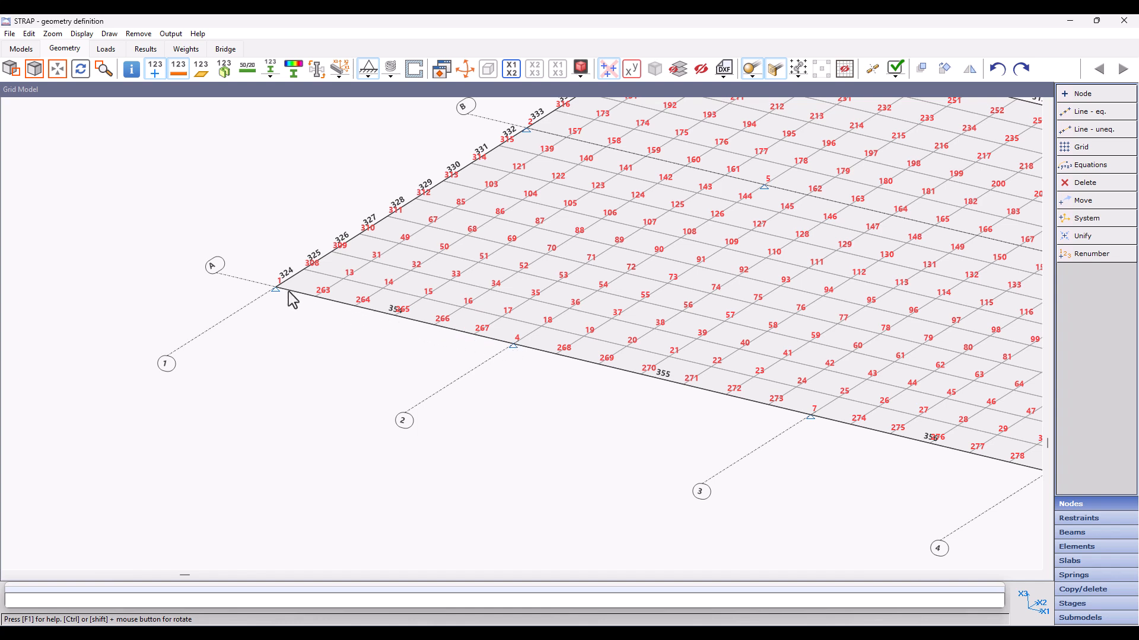
Step: Split all beams with intermediate nodes and rerun the geometry check
click(1110, 531)
click(1115, 244)
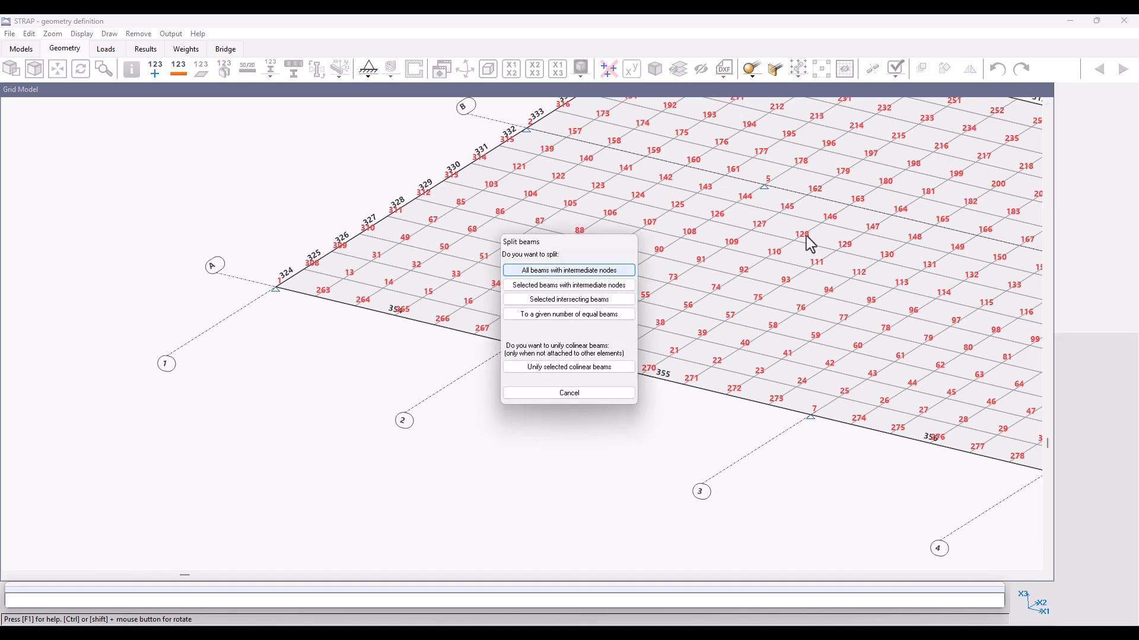
click(546, 273)
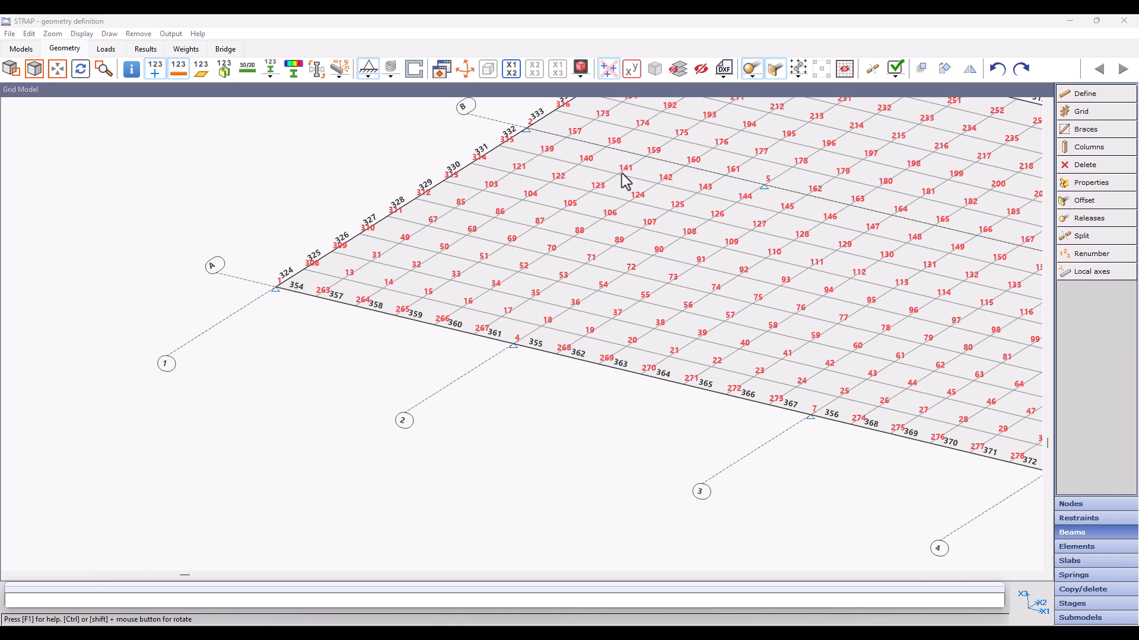
click(895, 68)
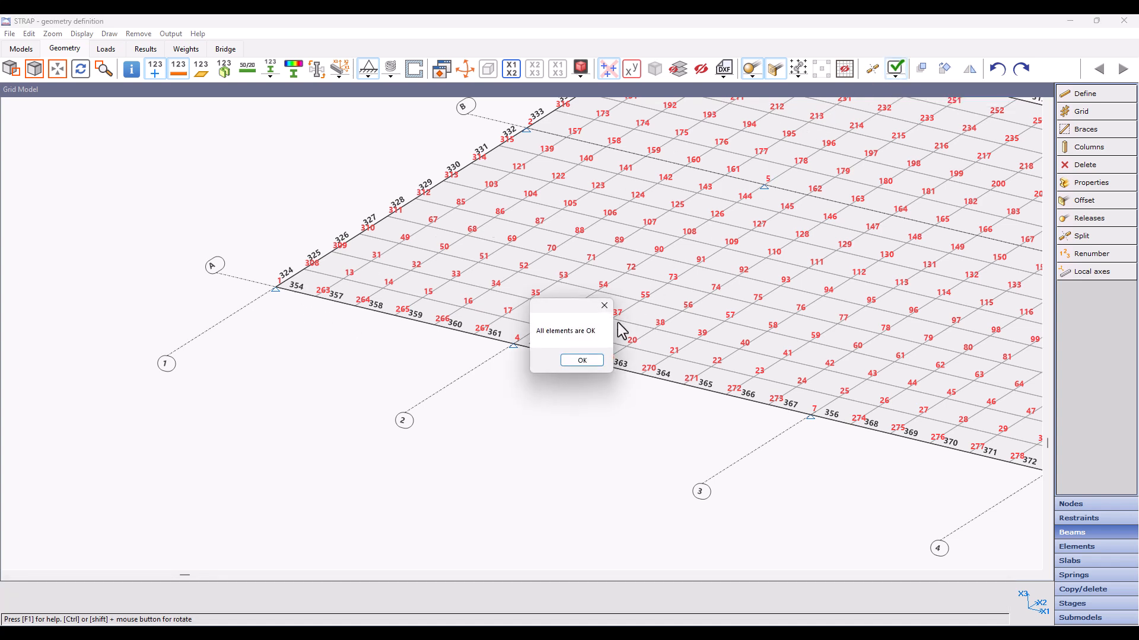
click(581, 361)
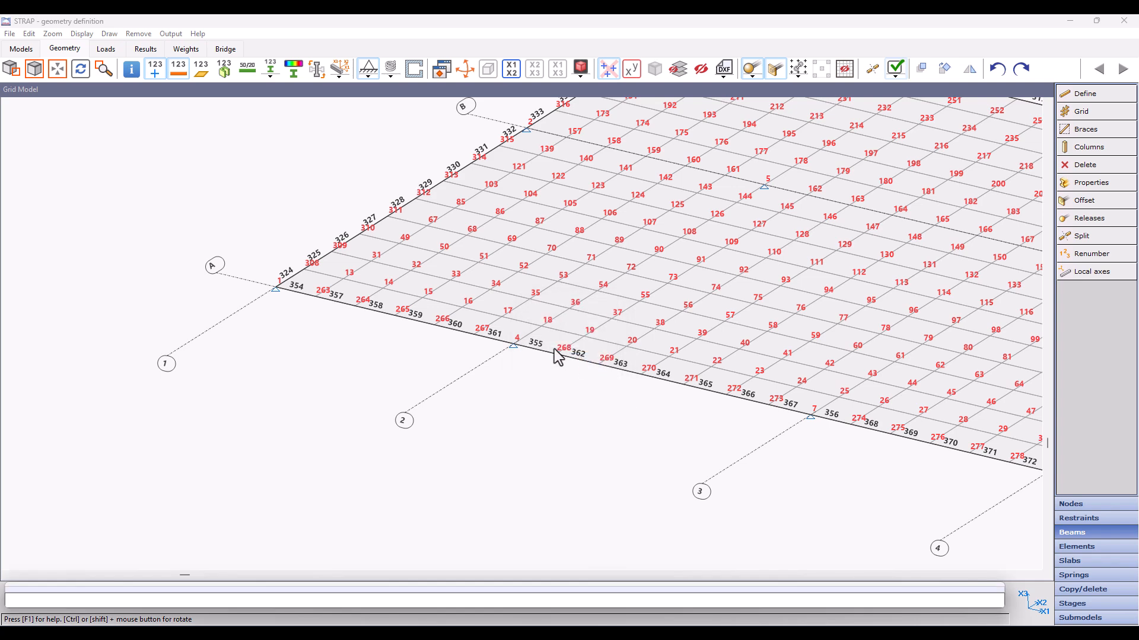
Step: Return to the X1-X2 plan view and hide the node and beam numbers
click(511, 69)
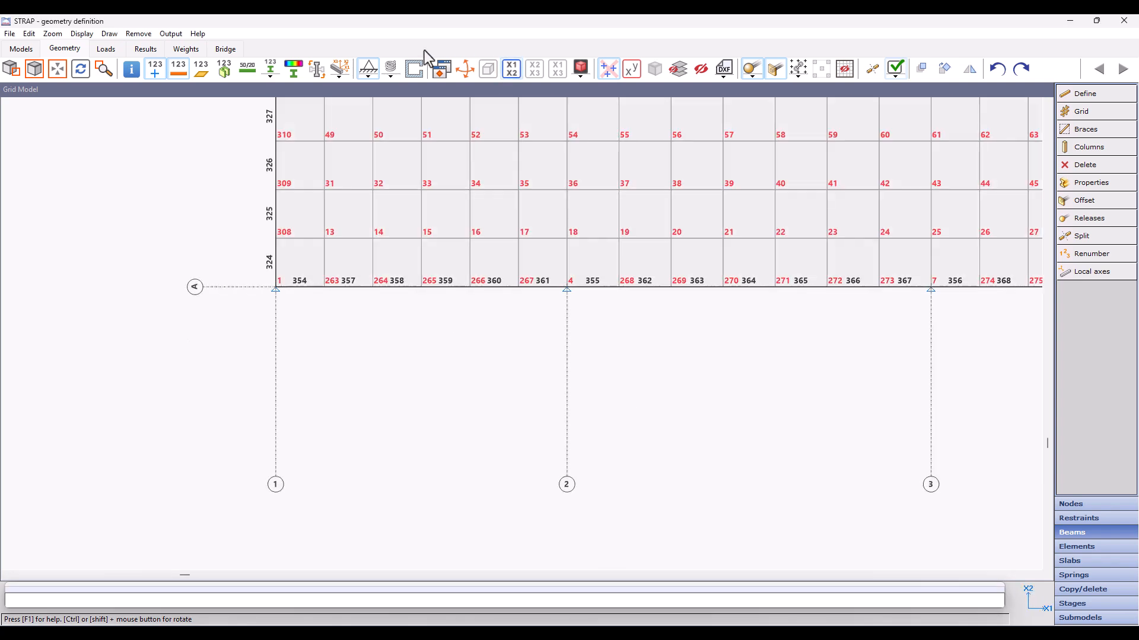
click(155, 69)
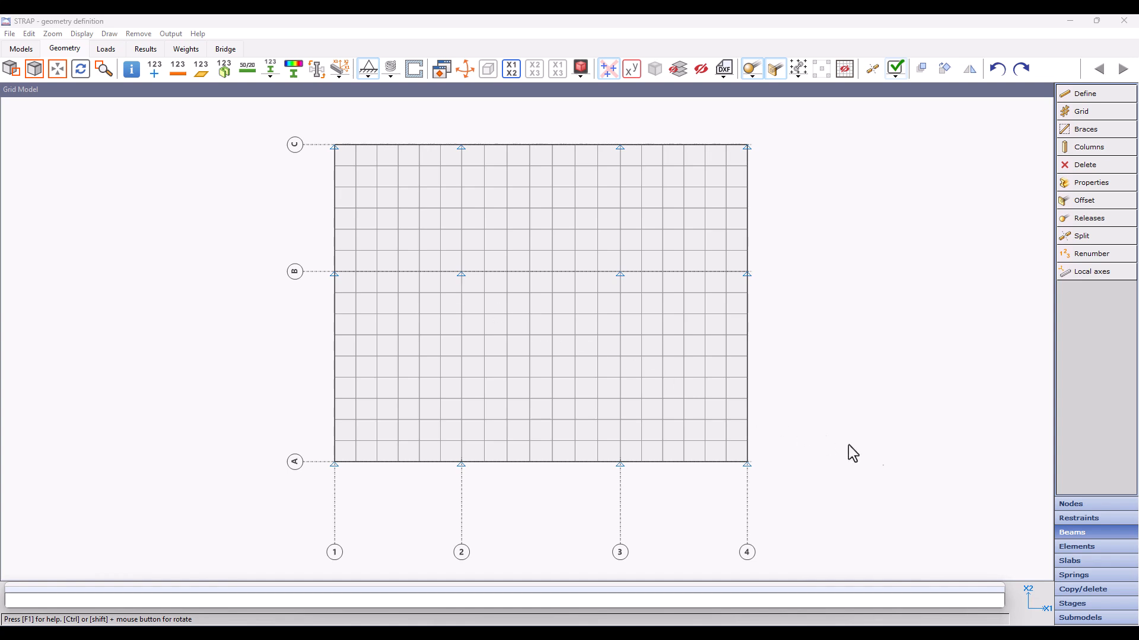
Step: Define element property 1 as a concrete slab with rounded voids, 20 cm thick, with voids parallel to the local x1 axis
click(1118, 549)
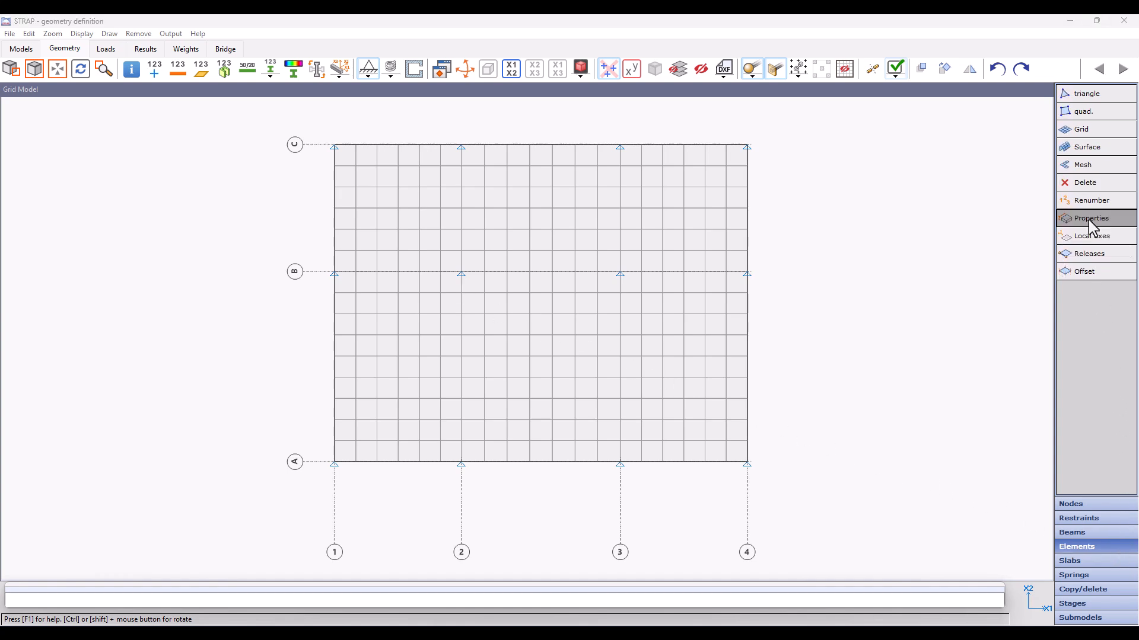
click(1091, 221)
click(520, 377)
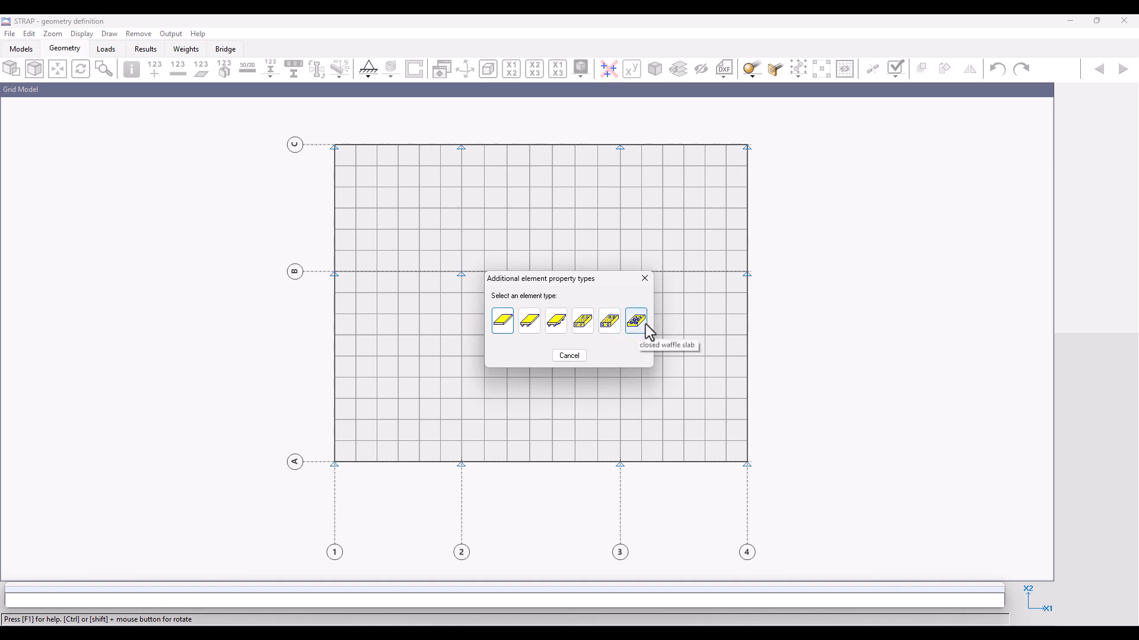
click(583, 324)
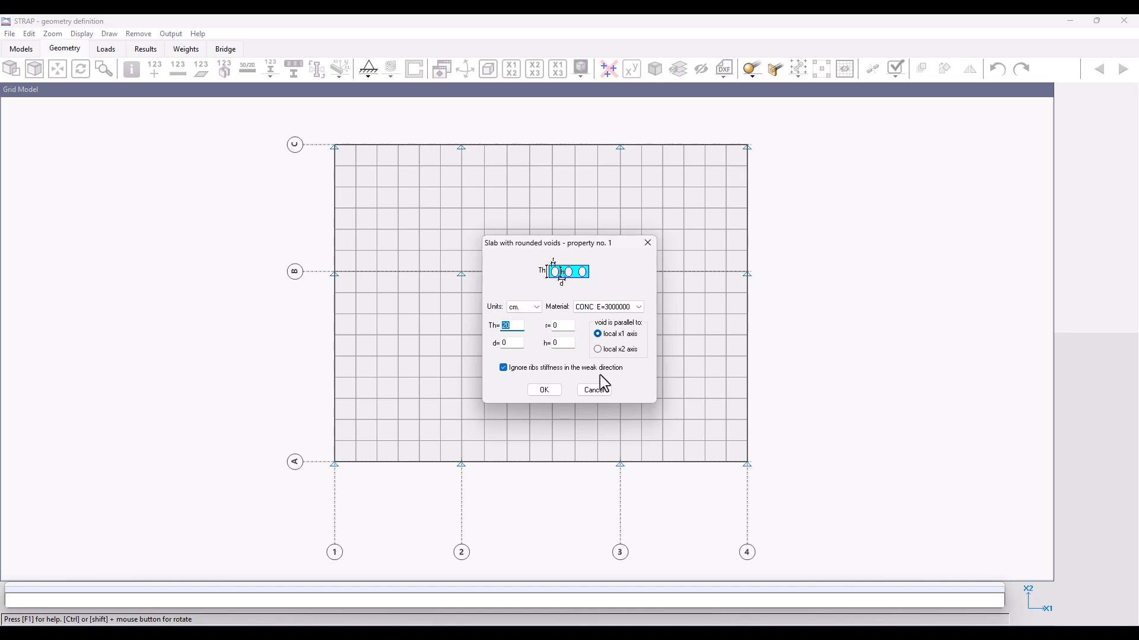
click(555, 394)
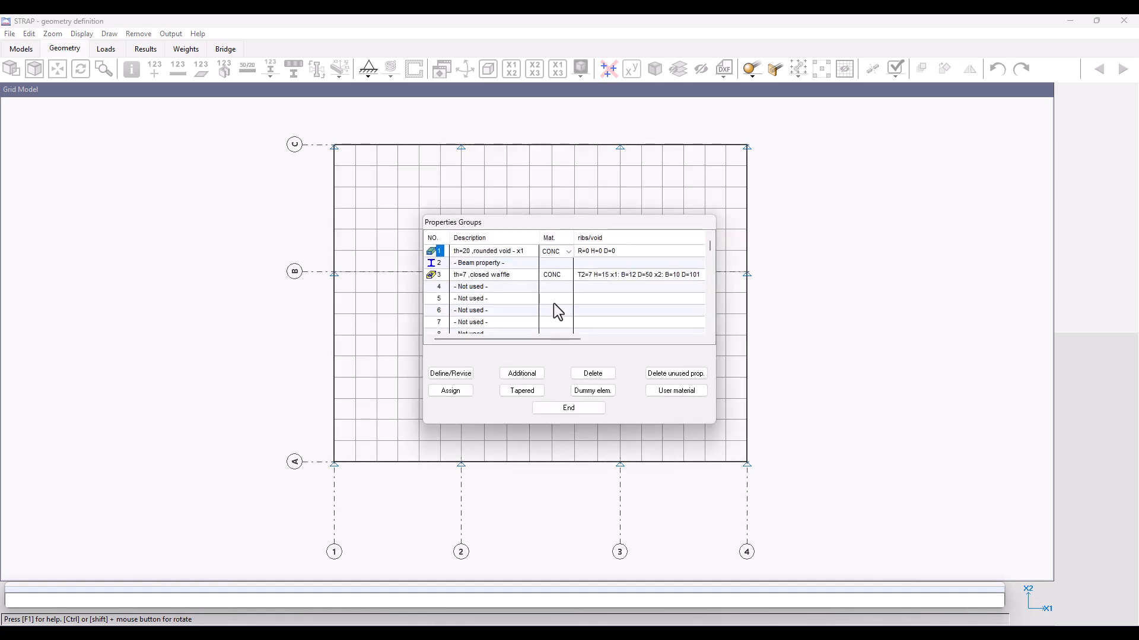
click(573, 408)
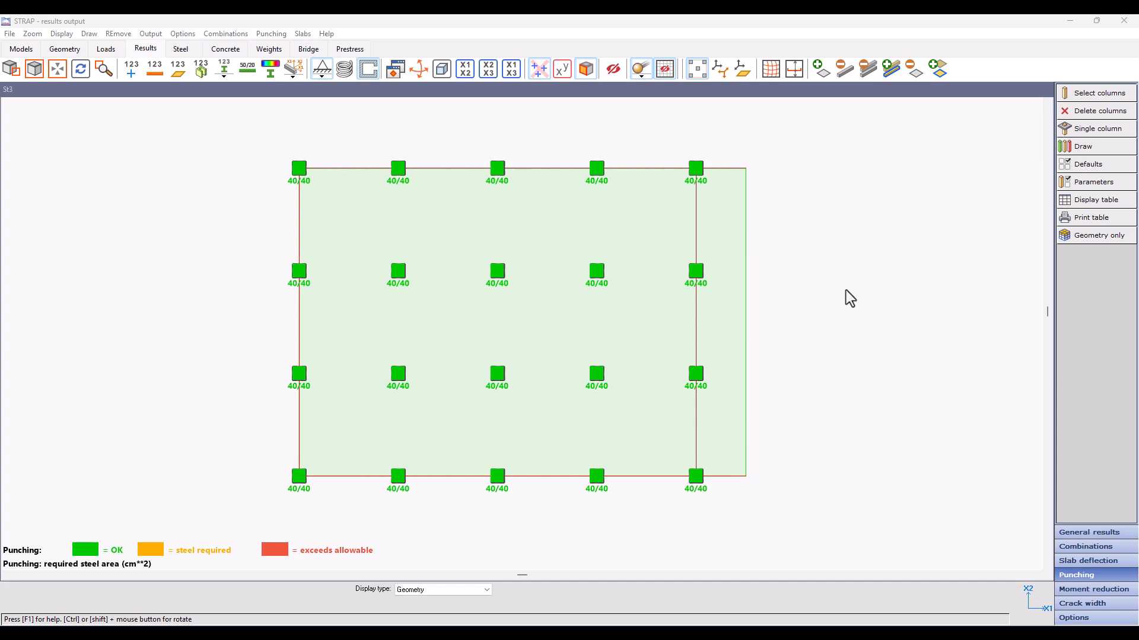
Step: Examine the punching results, including effective shear, for the single interior column at node 26
click(1097, 128)
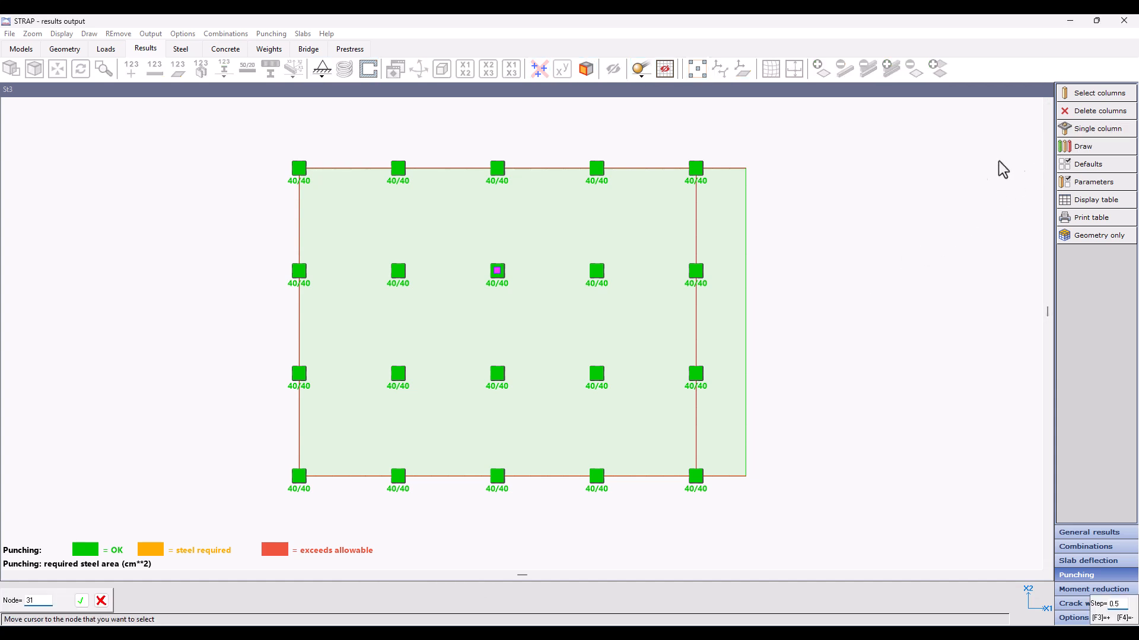
click(399, 377)
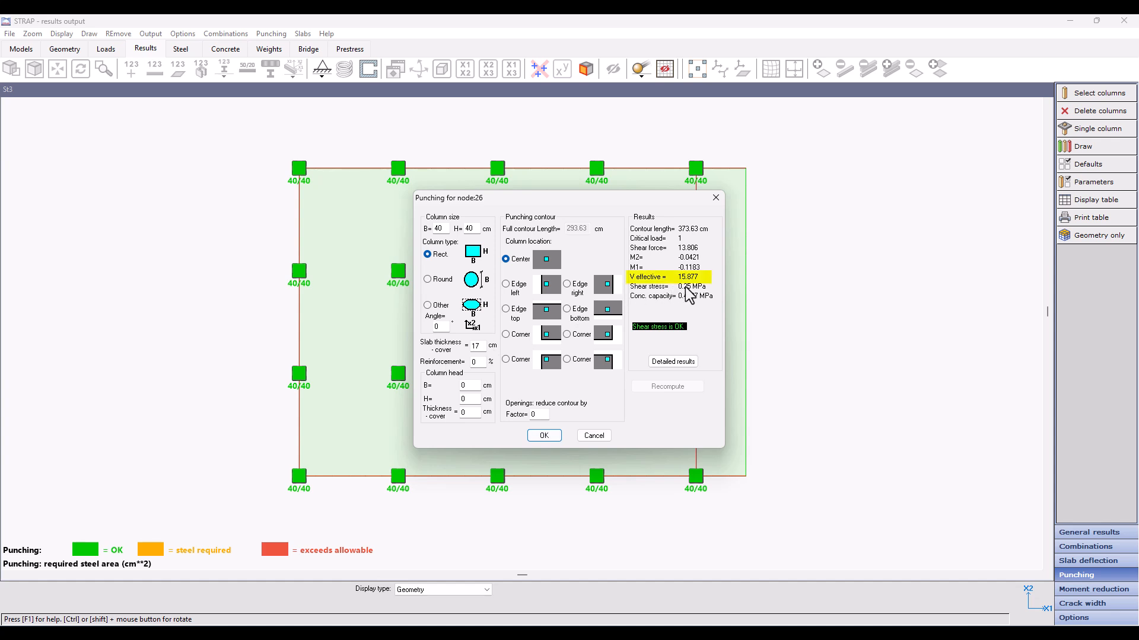
click(543, 437)
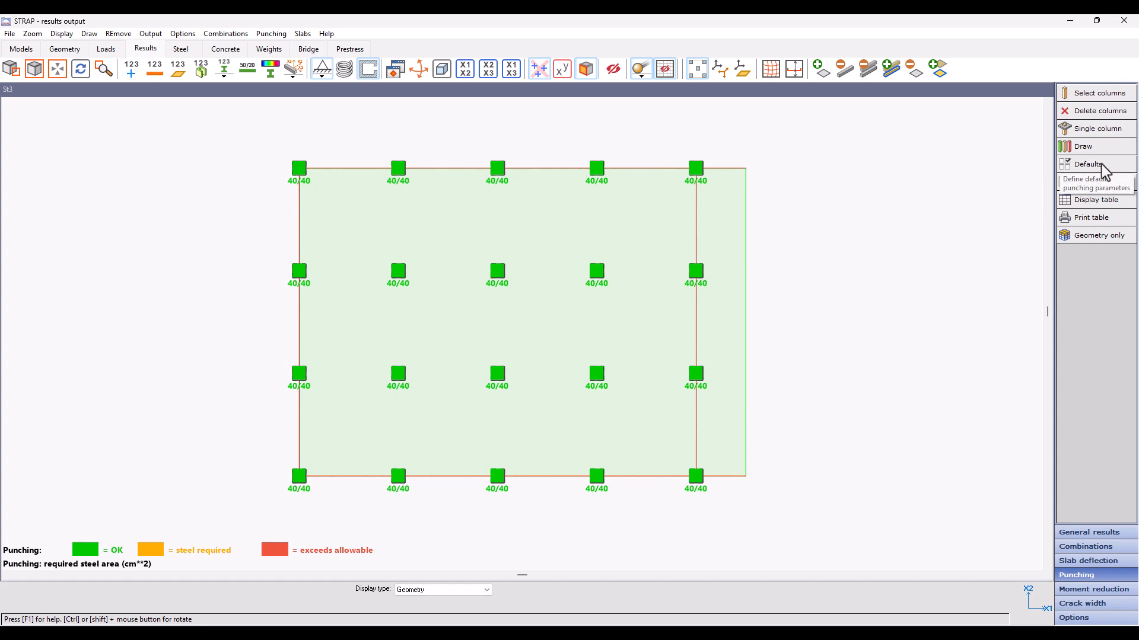
Step: Change an option in the default punching parameters and accept the defaults
click(1102, 166)
click(438, 310)
click(547, 458)
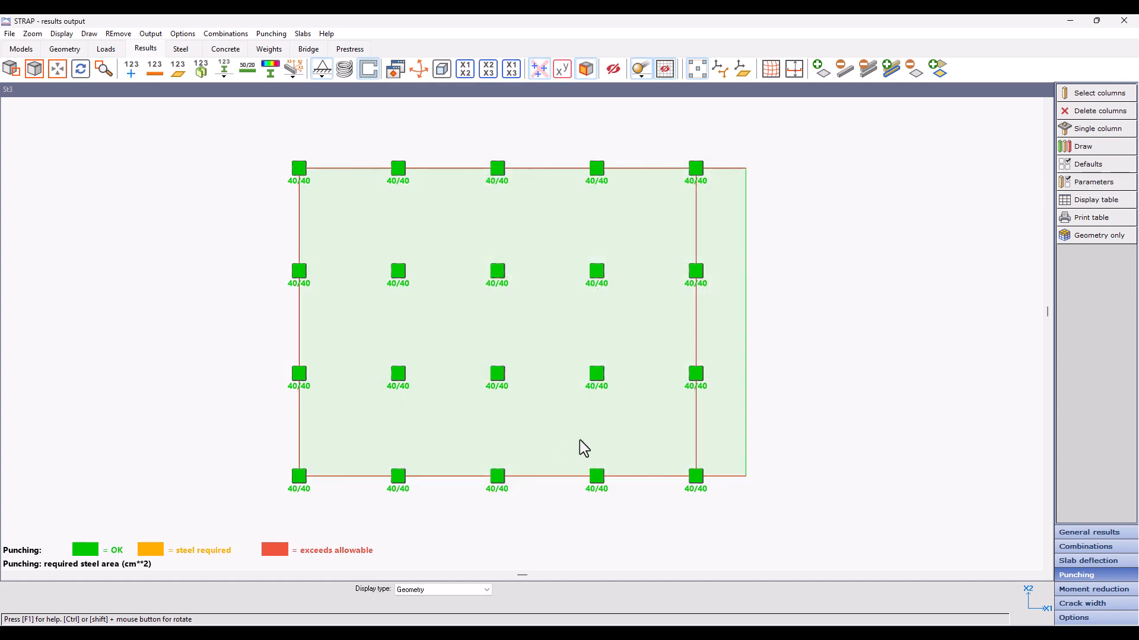
Step: Review the recalculated punching results, including effective shear, for the interior column at node 26
click(1080, 128)
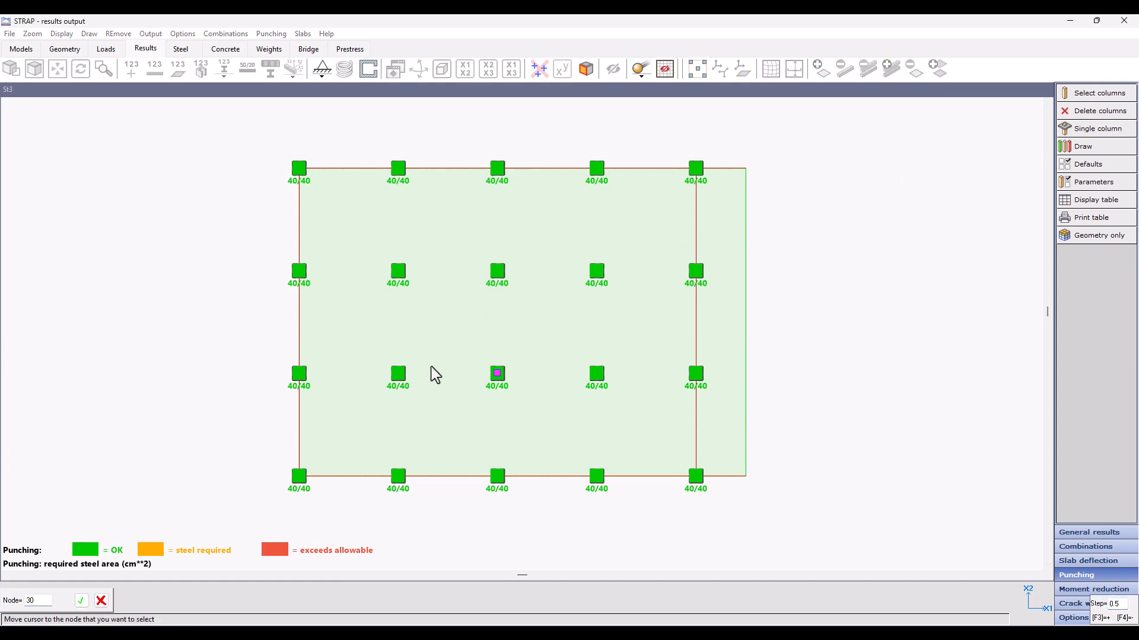
click(415, 391)
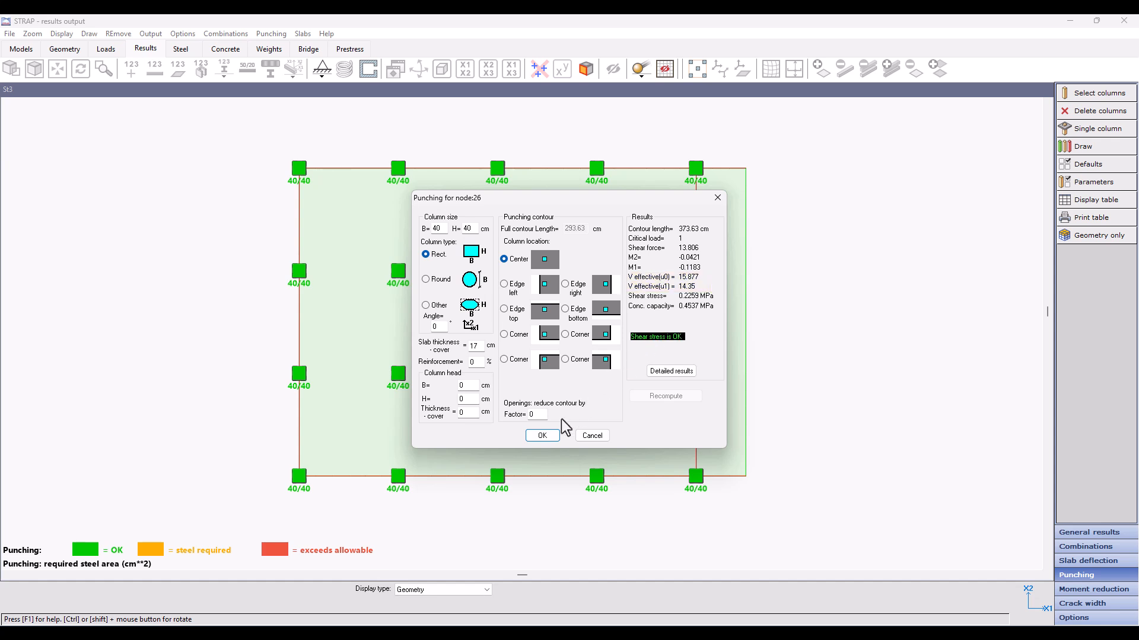
click(542, 436)
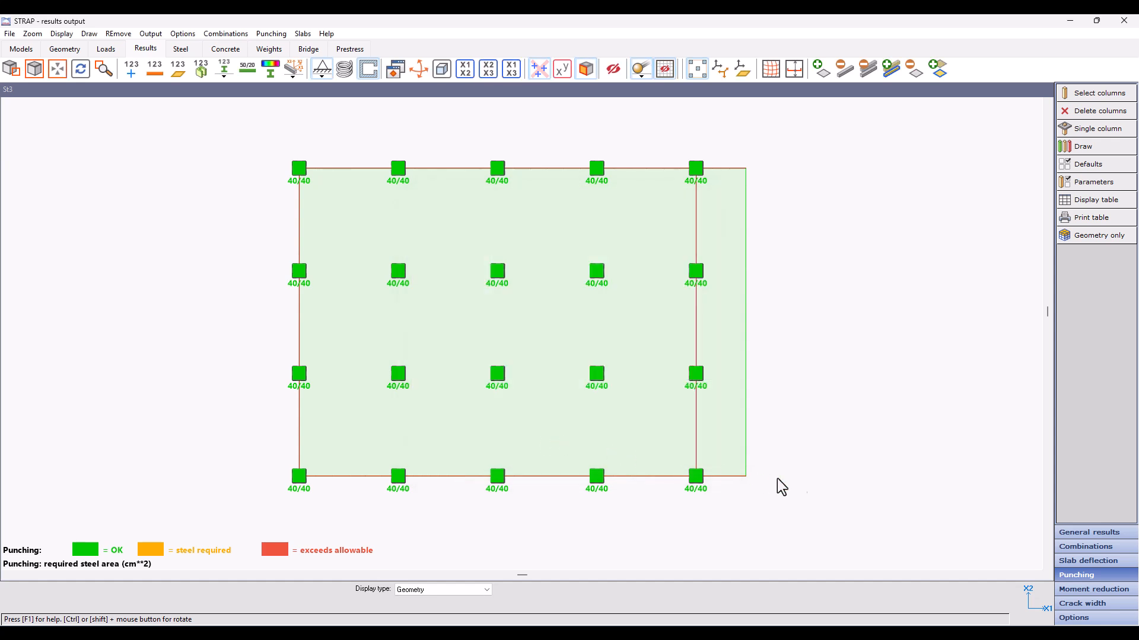
Step: Draw the M2 moment, V3 shear and x3 deflection of the beam line along the slab's lower overhang edge, with no cantilever
click(1068, 534)
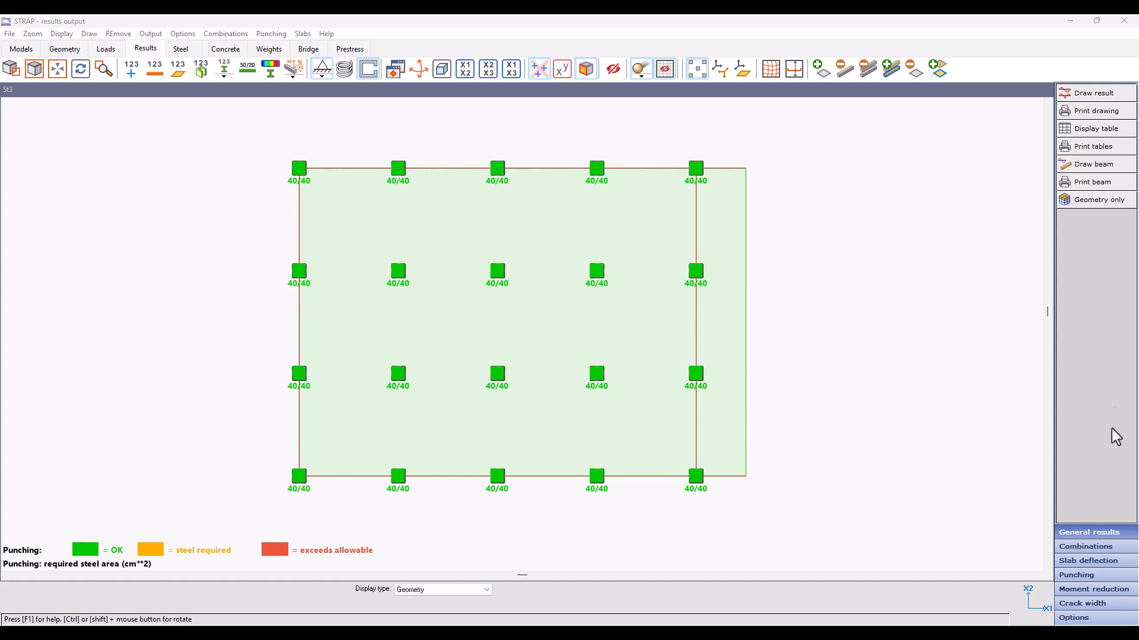
click(1123, 173)
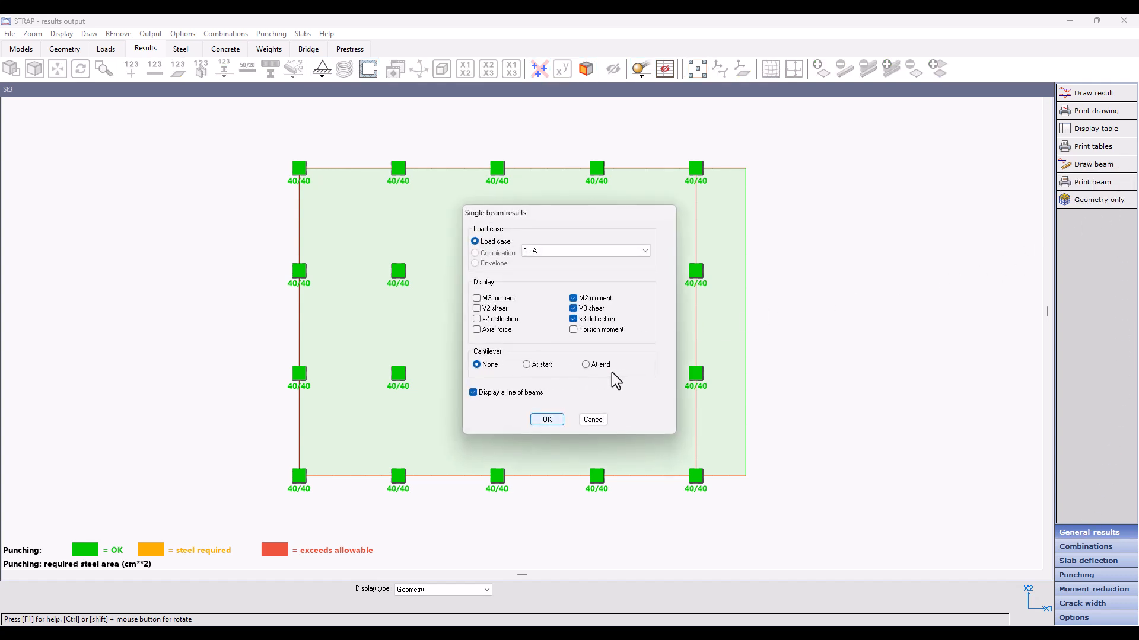
click(538, 421)
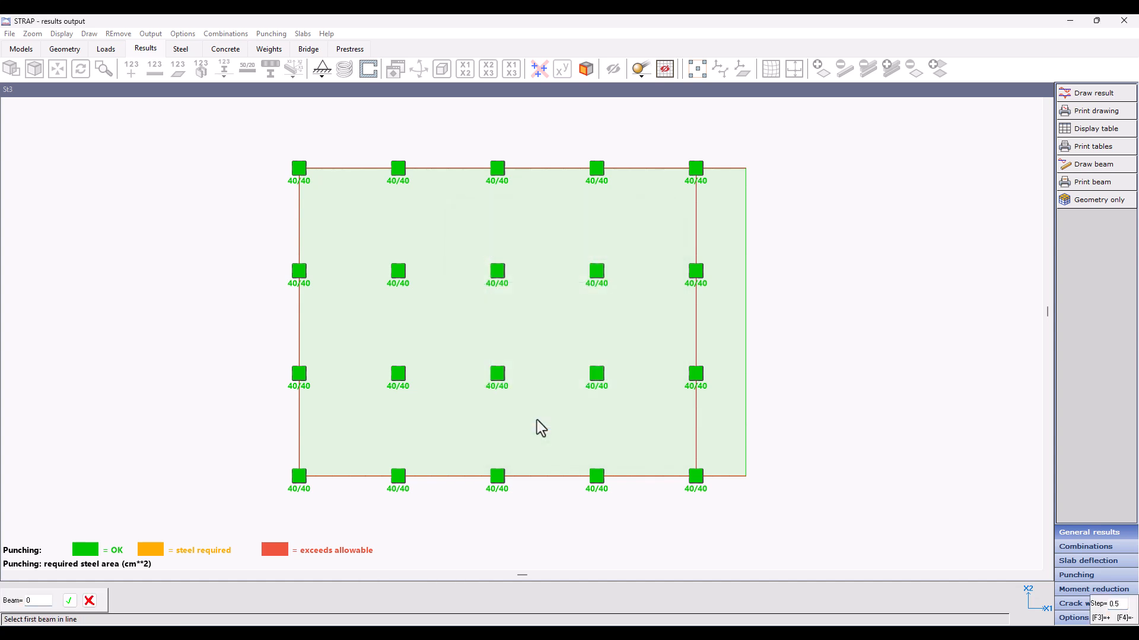
click(701, 474)
click(736, 477)
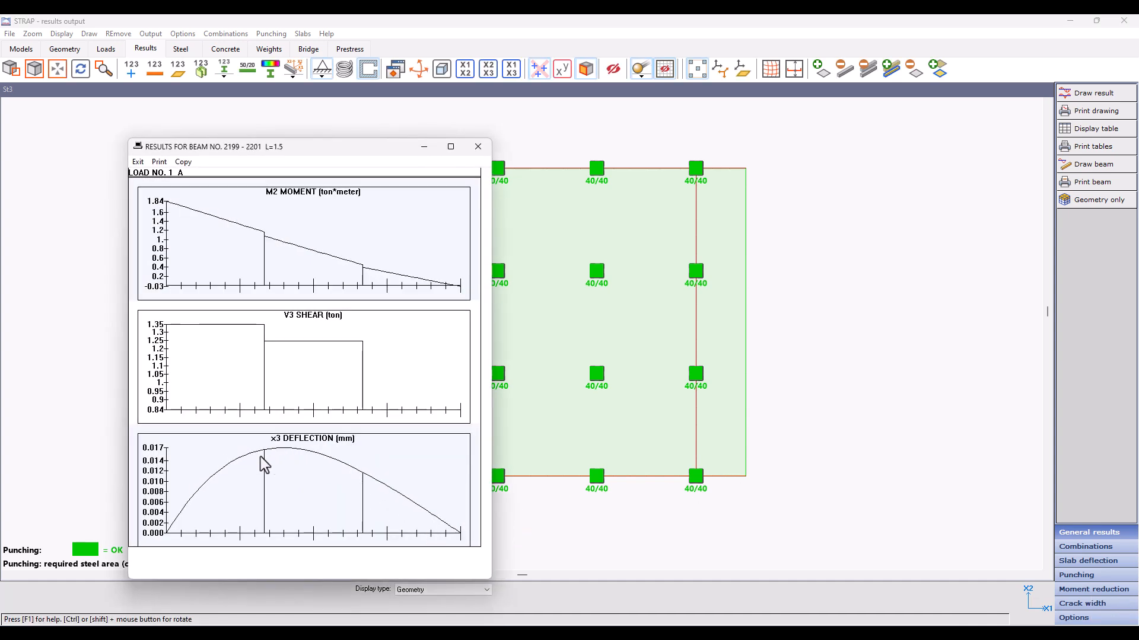
click(478, 147)
Step: Draw the same lower overhang beam line's results again with the cantilever defined at the end, and examine the deflection
click(1115, 166)
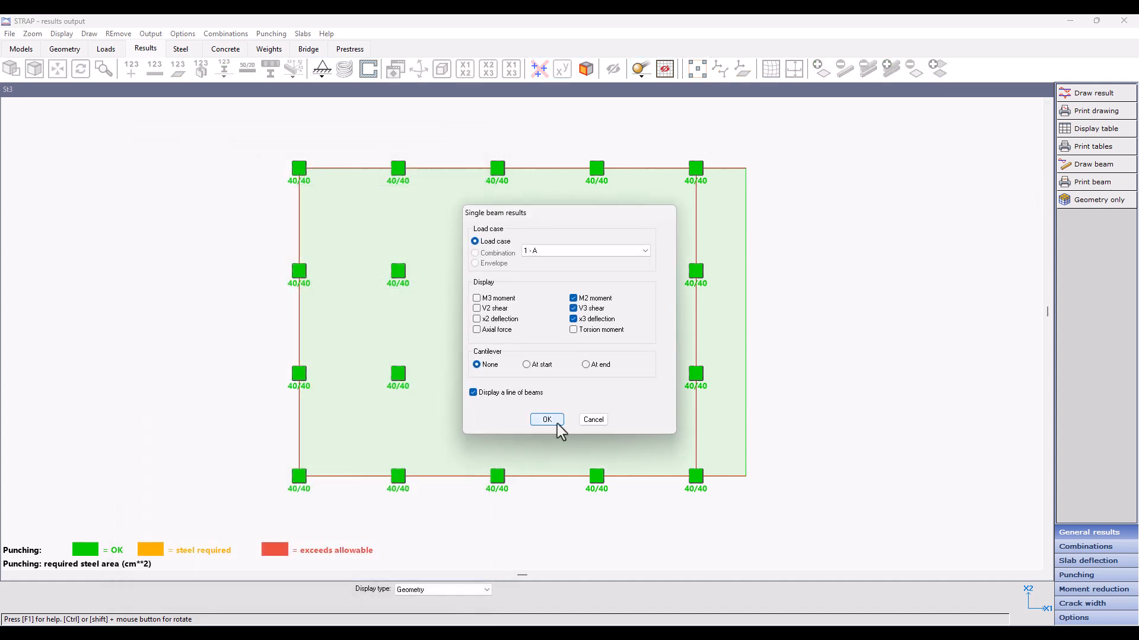
click(585, 365)
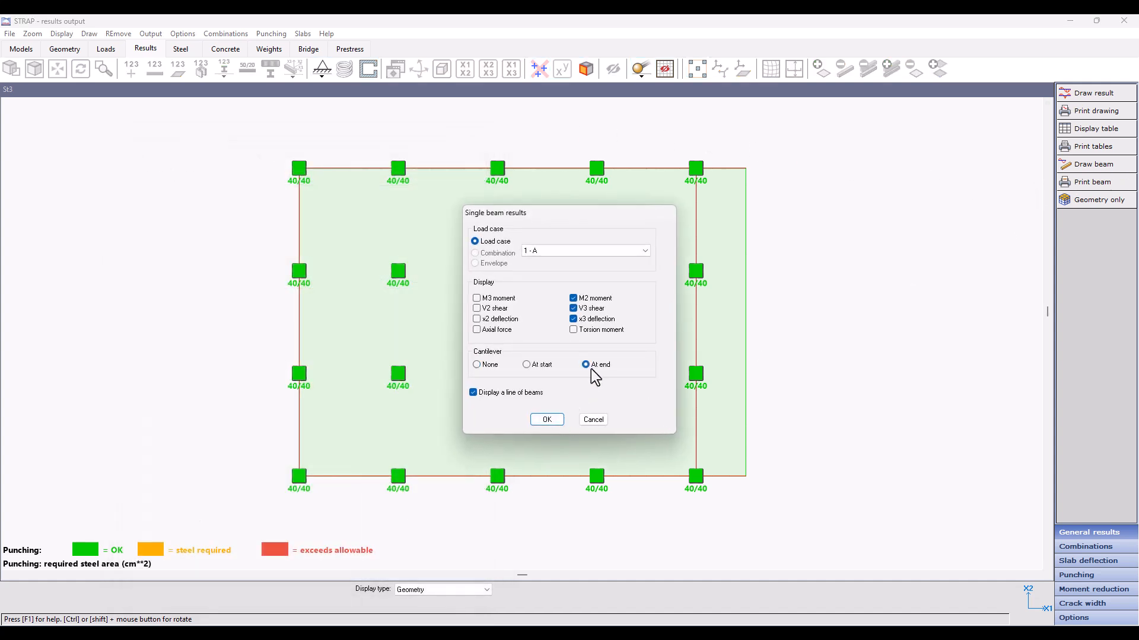
click(545, 419)
click(706, 478)
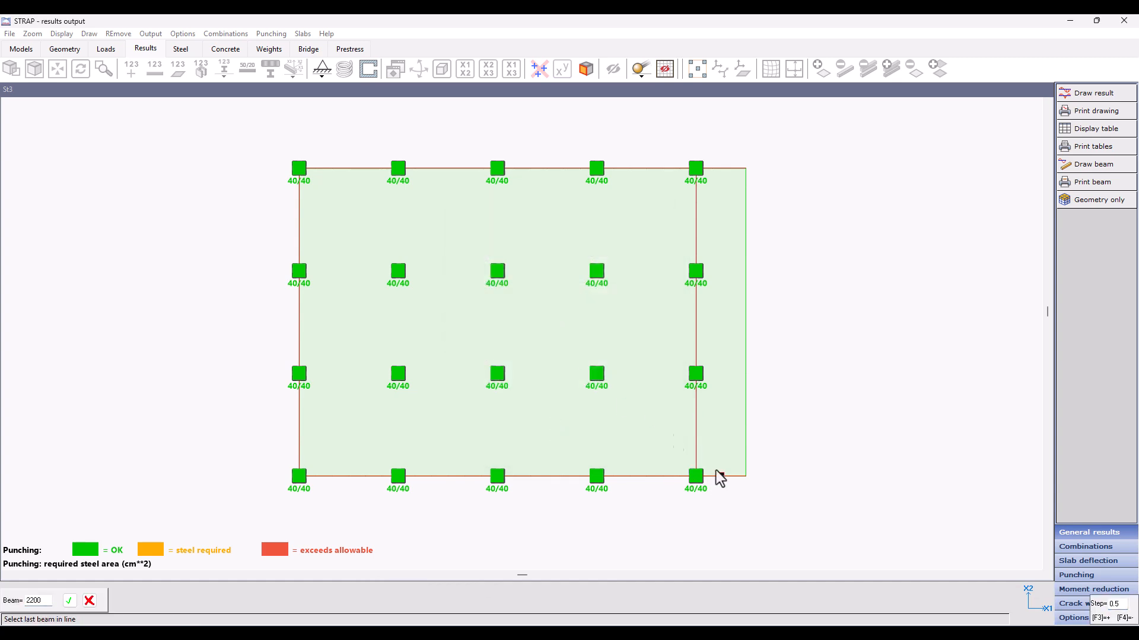
click(732, 479)
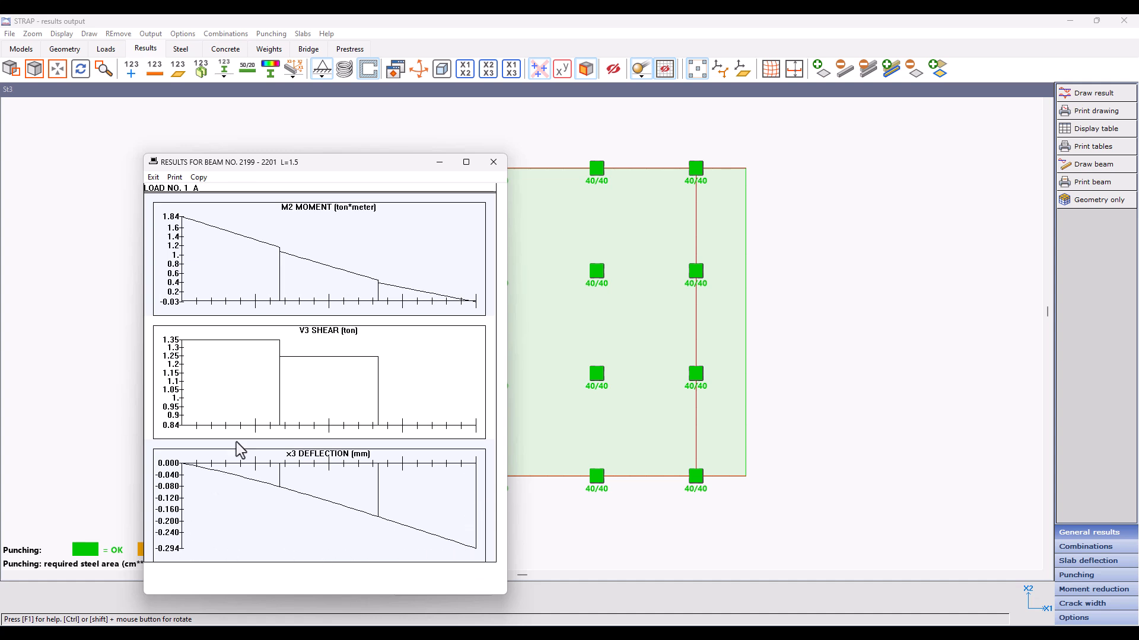
click(487, 168)
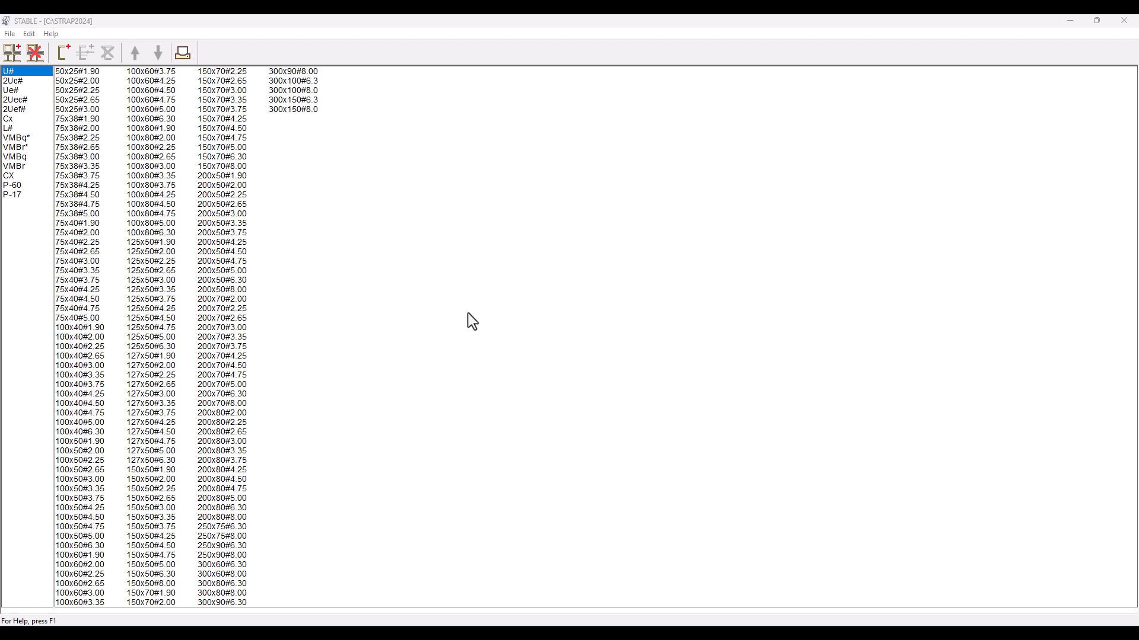
Step: Retrieve the 400S200 section type from the other sections table file proptab into the cold-formed table and select it
click(10, 34)
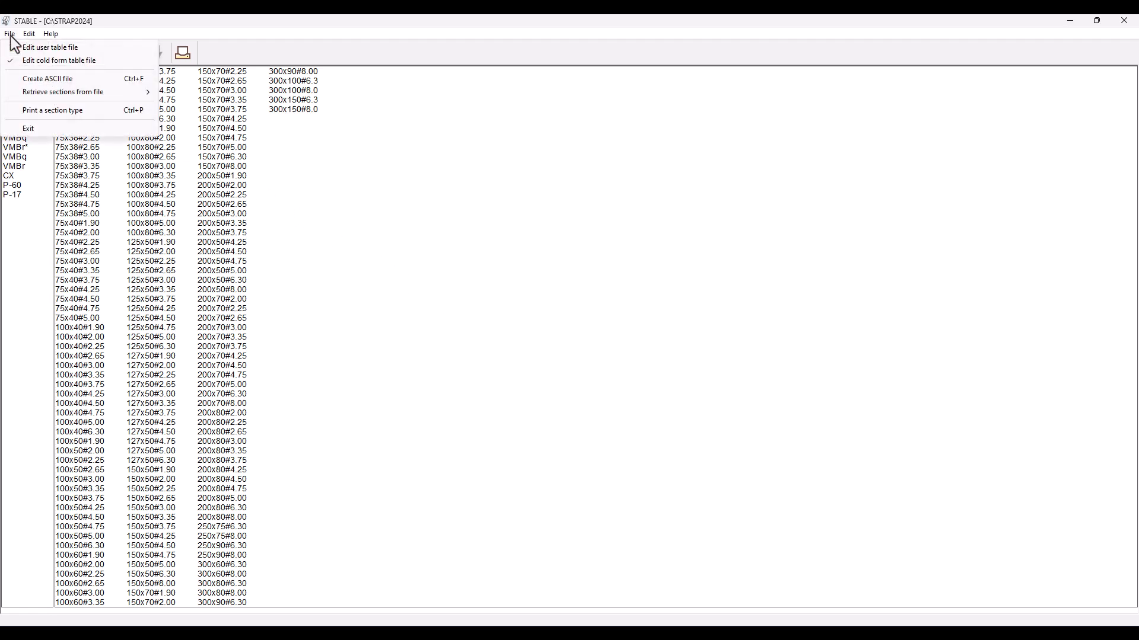
mouse_move(17, 94)
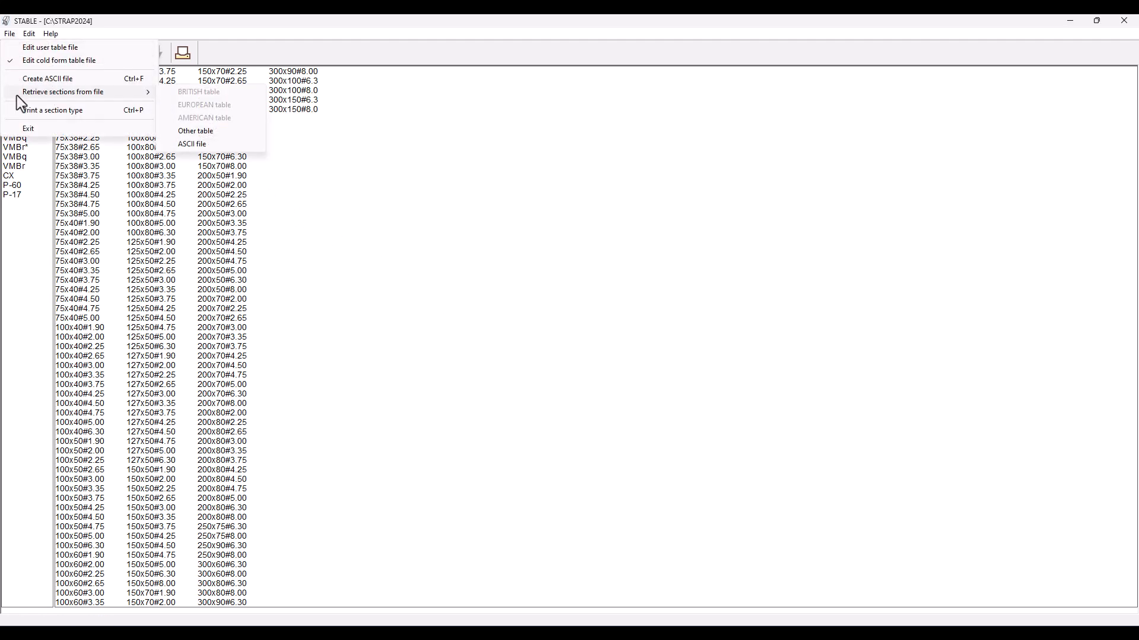
click(170, 134)
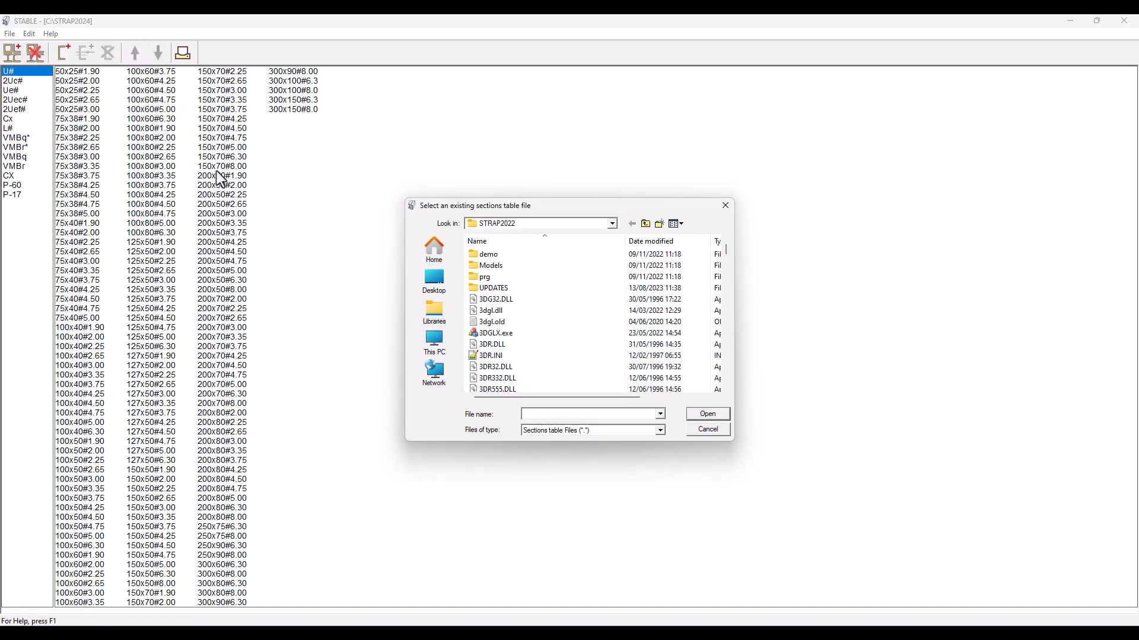
text(proptab)
click(554, 424)
click(707, 413)
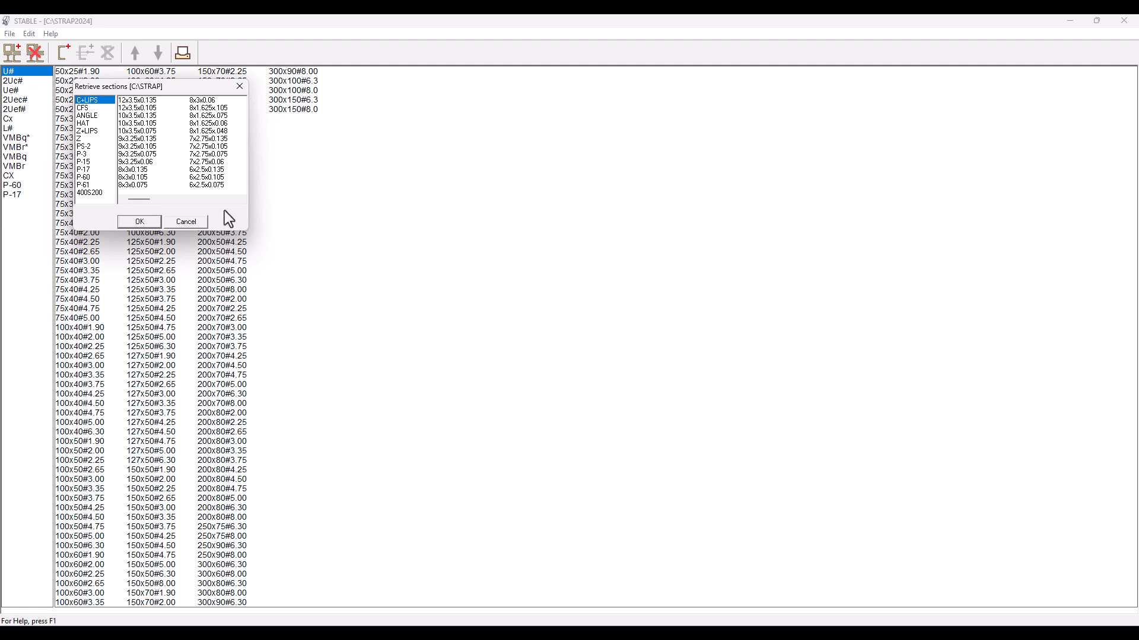
click(109, 195)
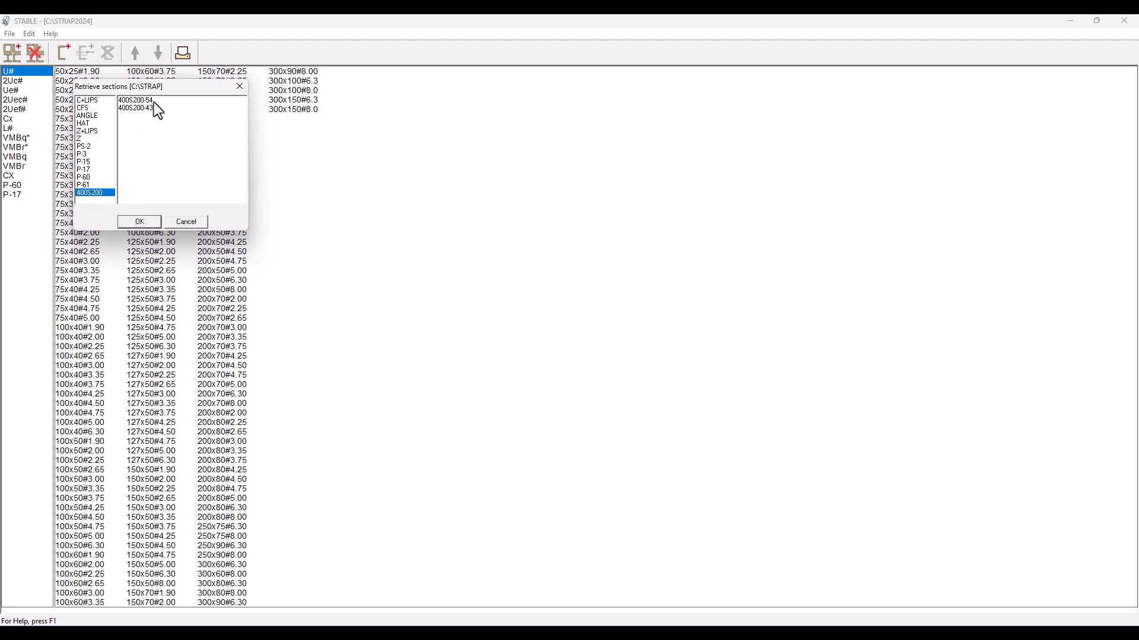
click(150, 222)
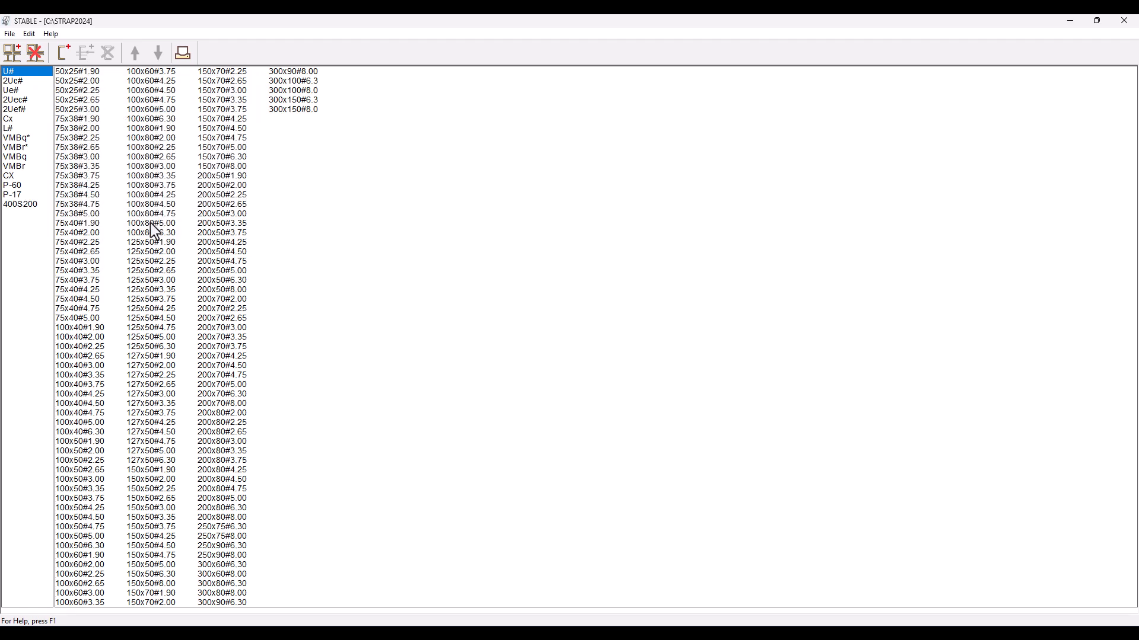
click(50, 204)
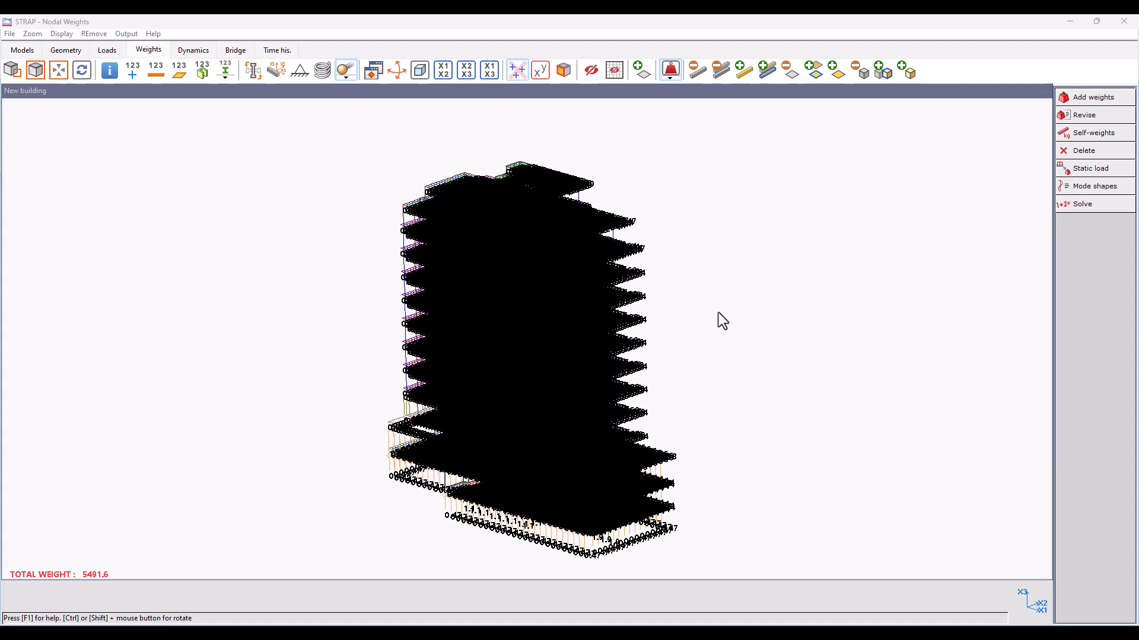
Step: Display the weights per story as story weights and view the building in the X1-X3 and X2-X3 elevations
click(671, 77)
click(652, 167)
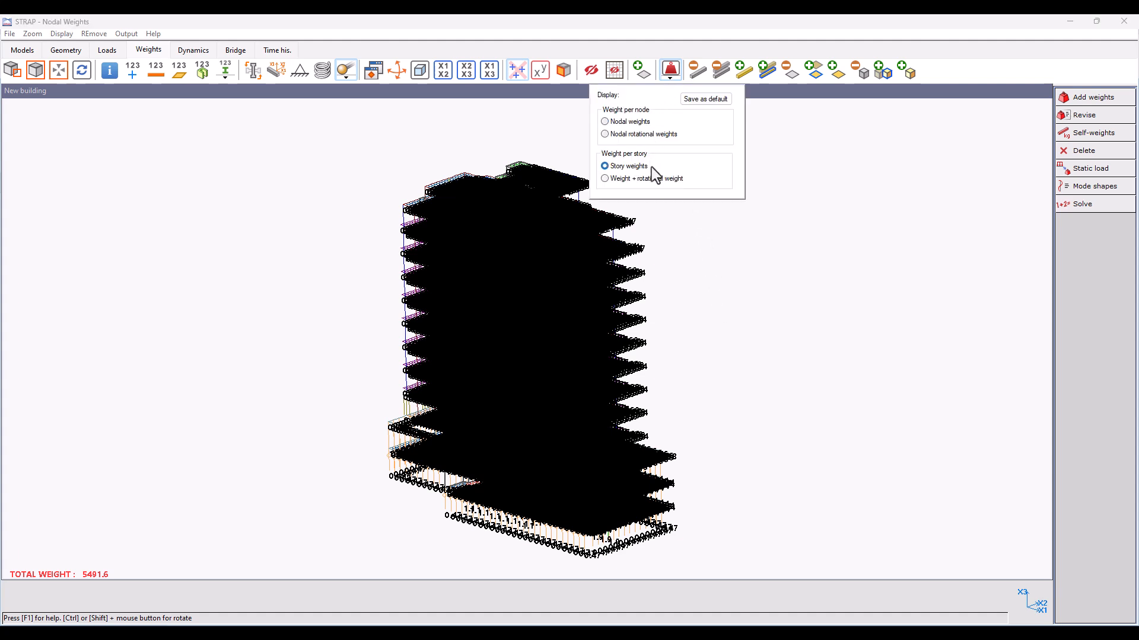
click(718, 266)
click(492, 74)
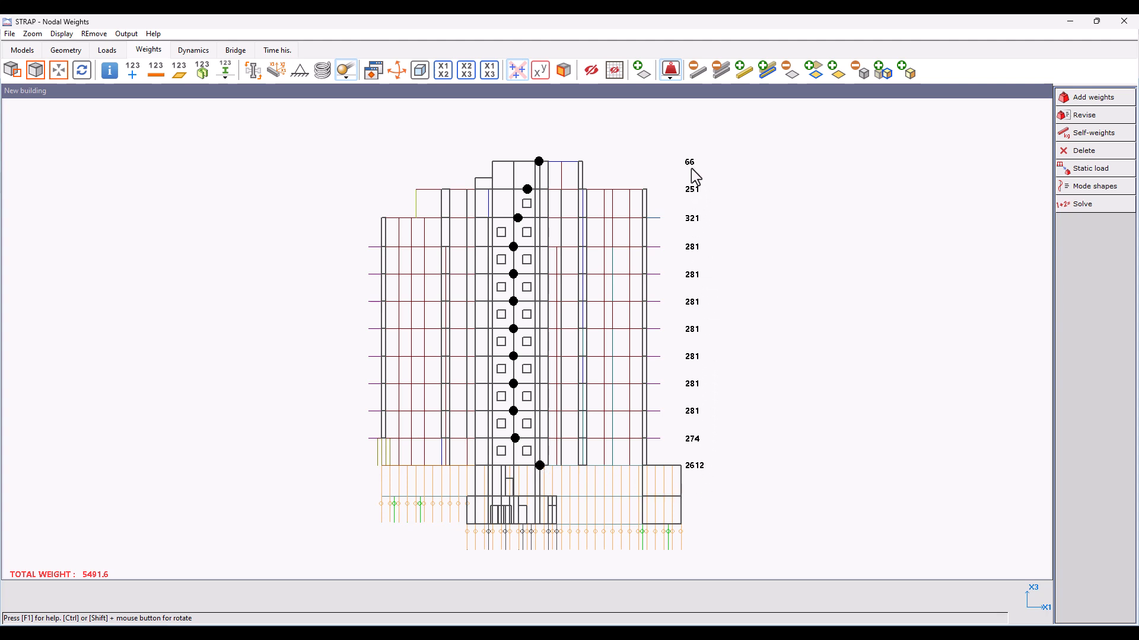
click(467, 70)
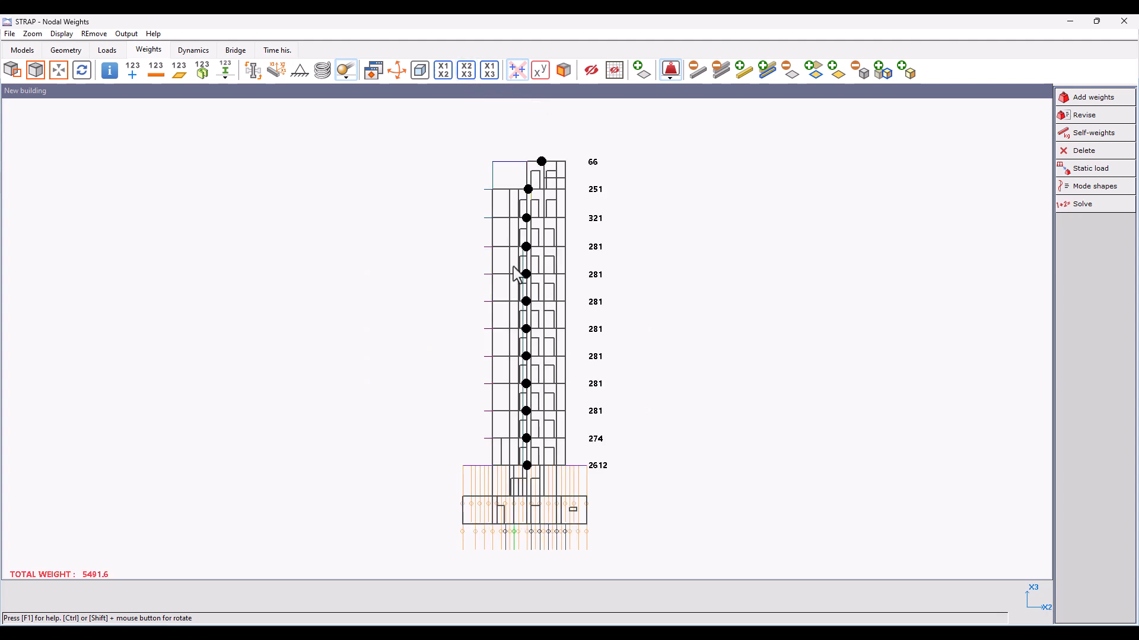
Step: Return to the X1-X3 elevation and display the weight plus rotational weight for each story
click(489, 72)
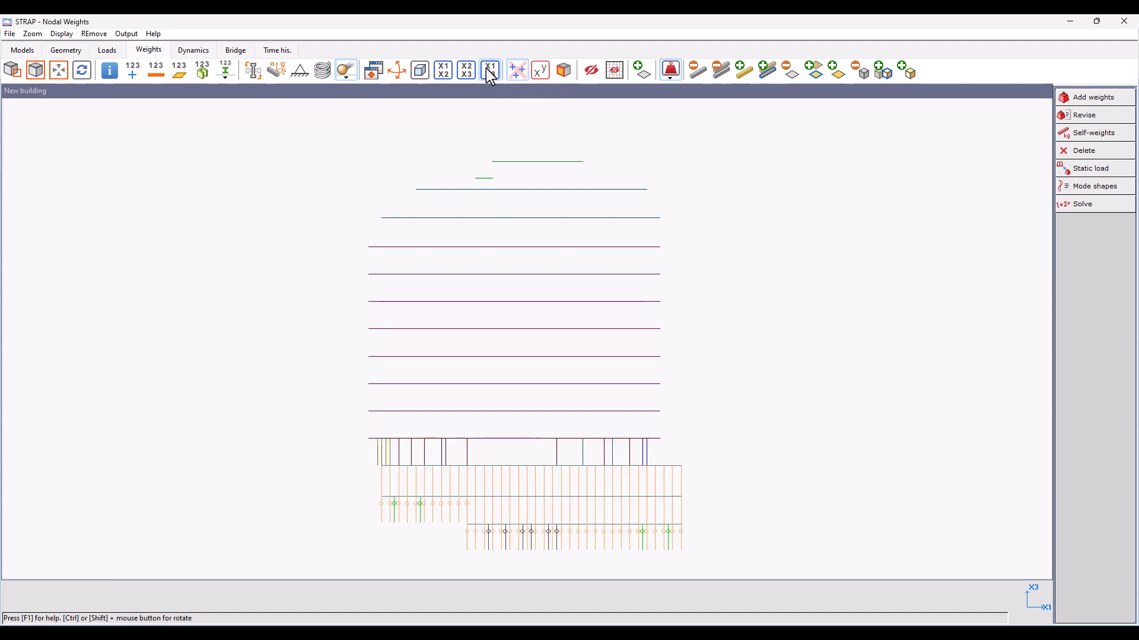
click(670, 81)
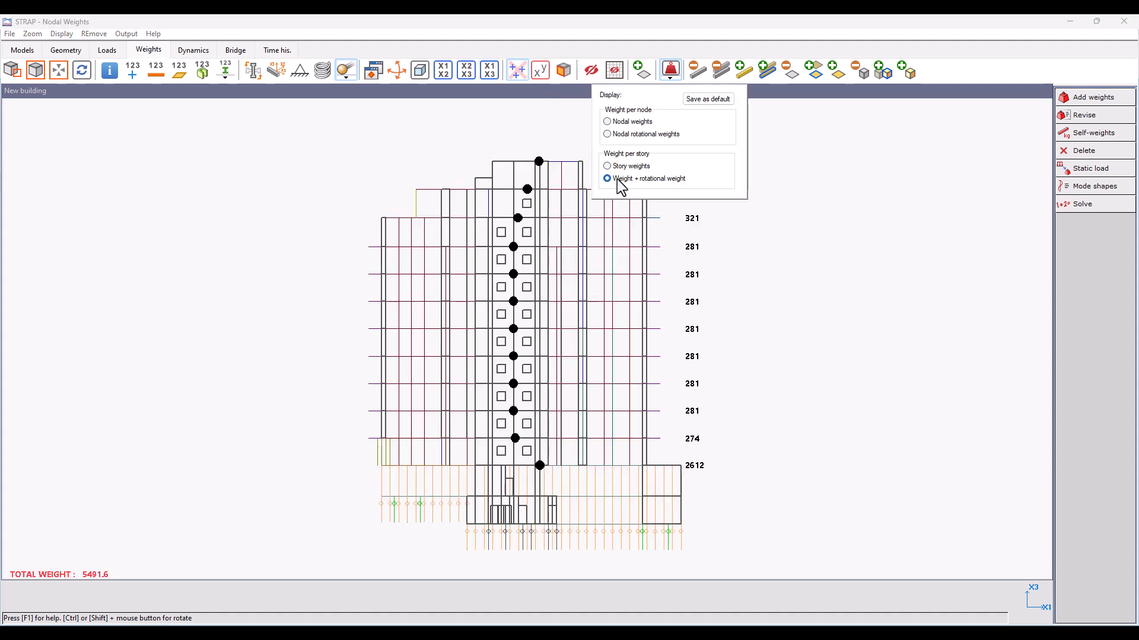
click(792, 241)
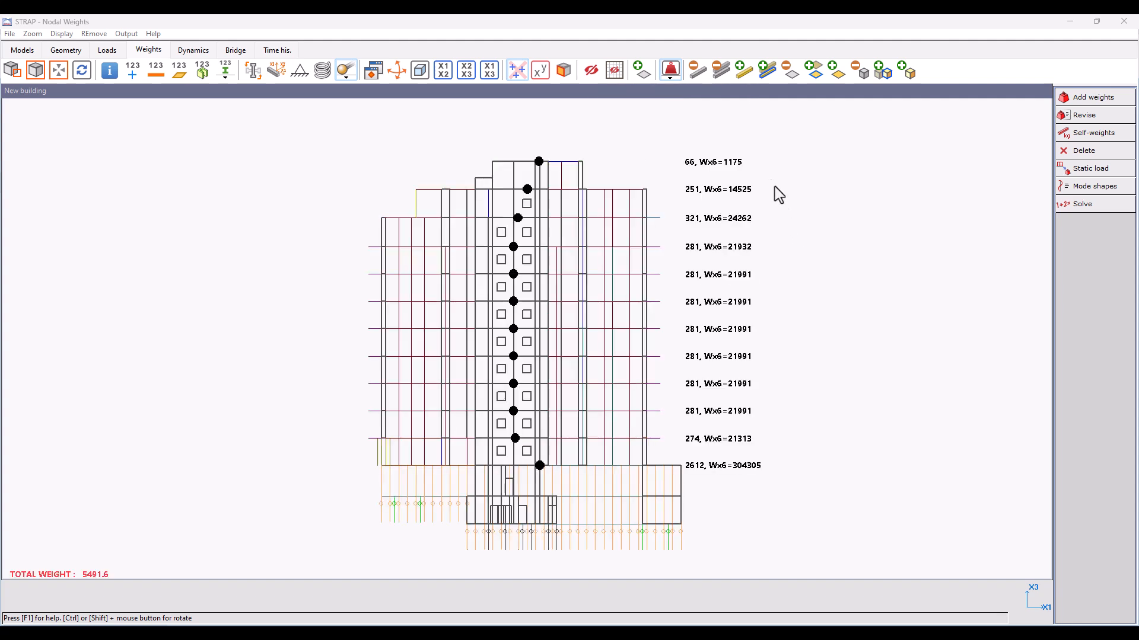